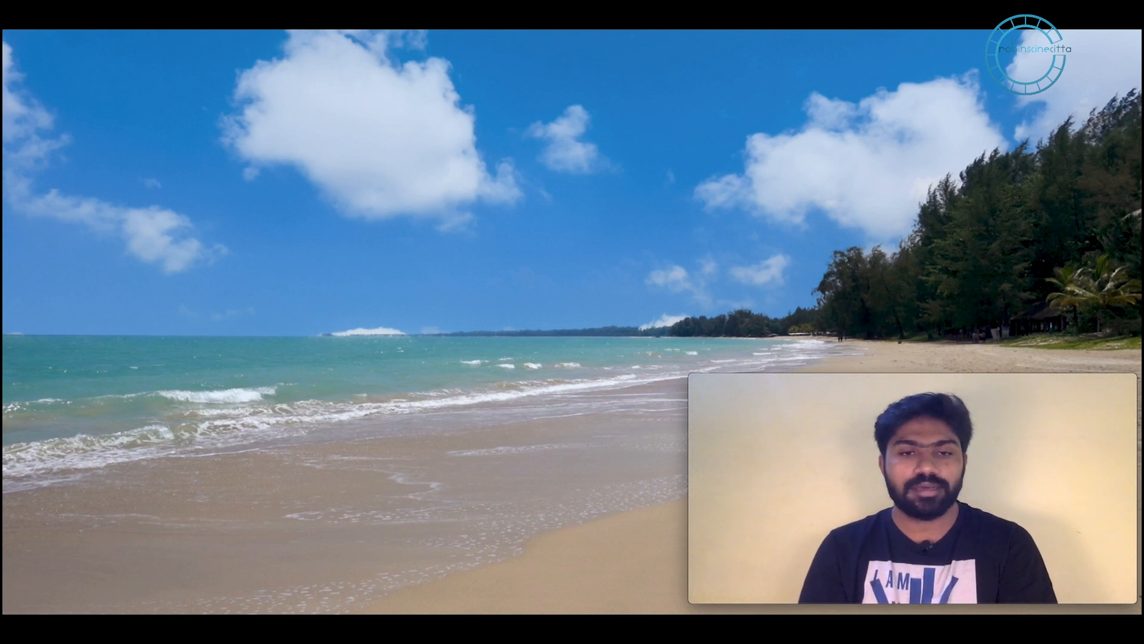
# Step: Exit full-screen playback of the cloudy-sky beach result back to the Color page
pyautogui.press('Escape')
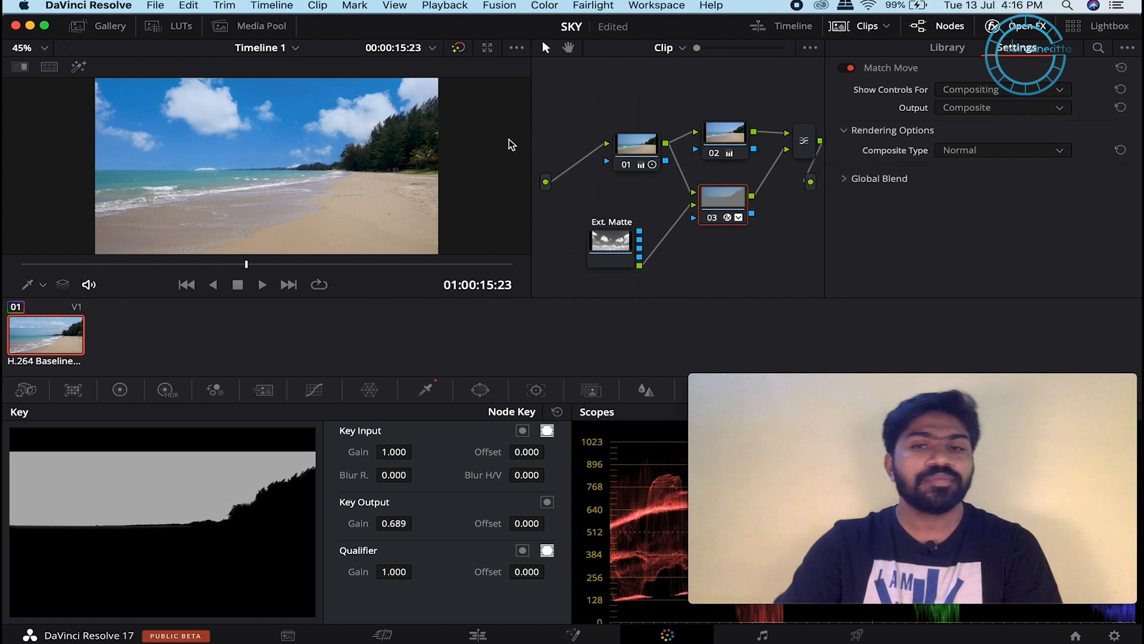
# Step: Use Color > Reset > All Grades and Nodes to clear the beach clip back to node 01
pyautogui.click(552, 5)
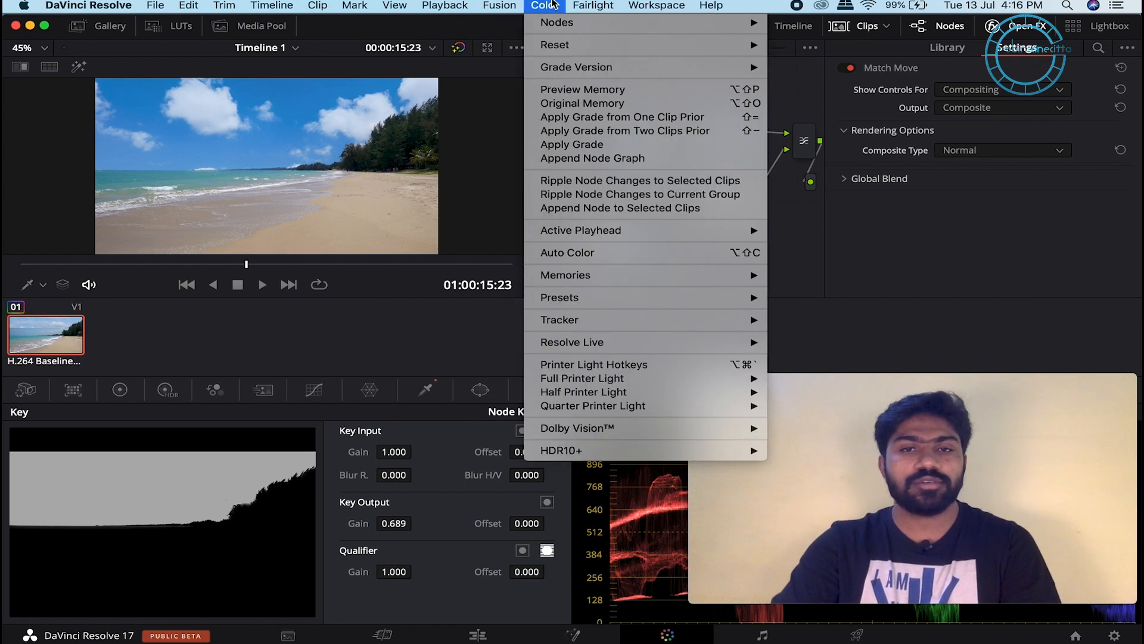
pyautogui.moveTo(564, 48)
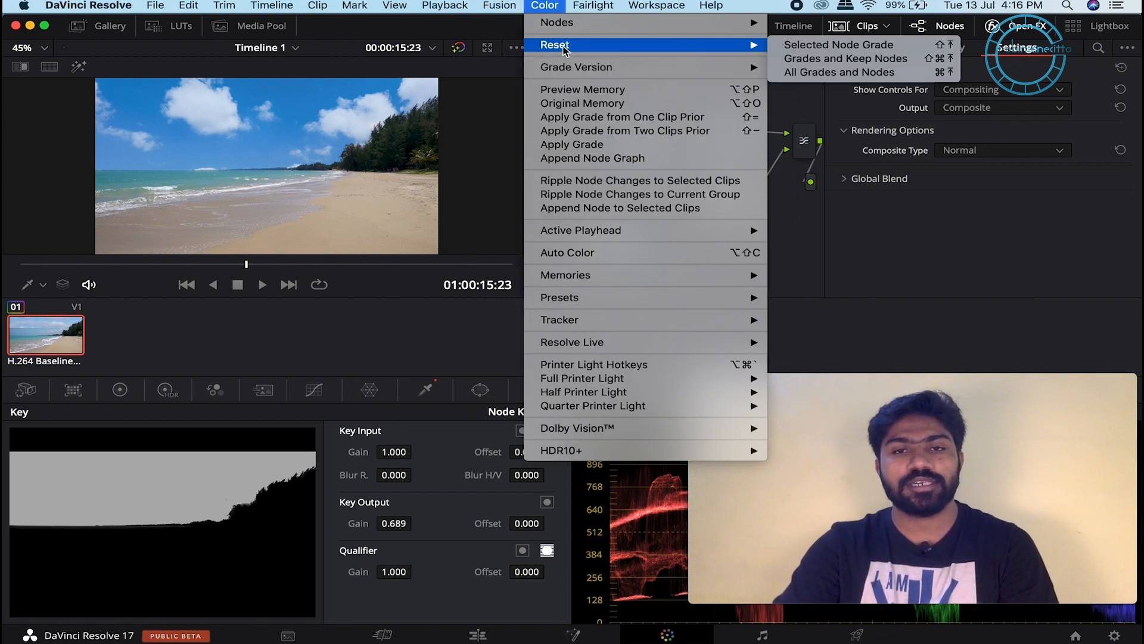
pyautogui.click(836, 74)
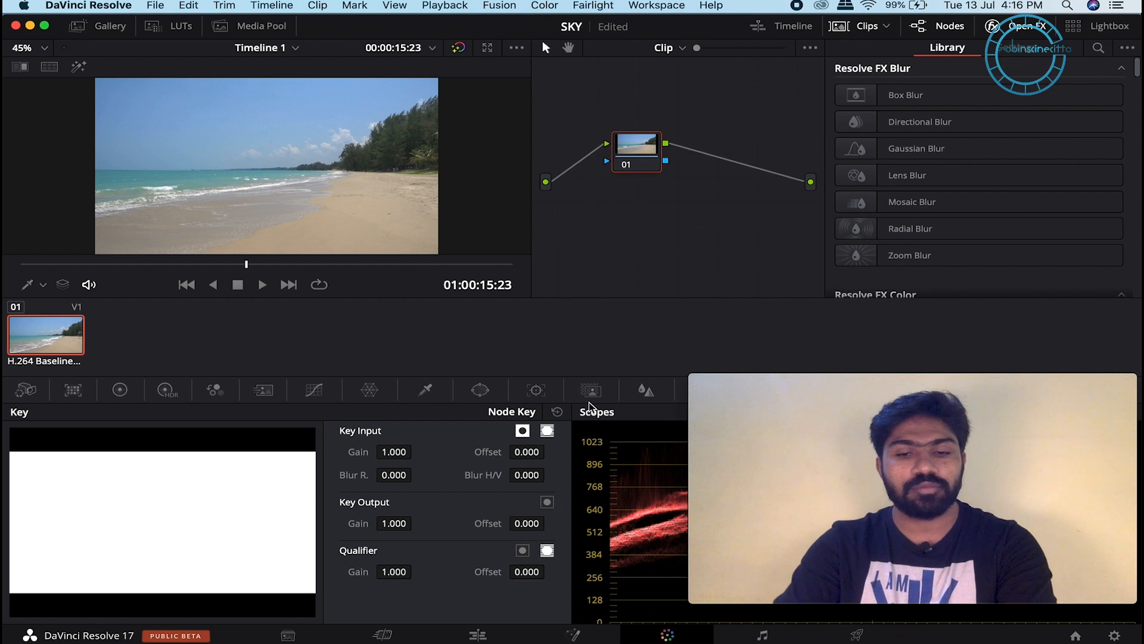
# Step: On the Edit page, trim the beach clip's left edge so it starts later
pyautogui.click(492, 638)
pyautogui.moveTo(285, 474); pyautogui.dragTo(228, 473)
pyautogui.moveTo(314, 384); pyautogui.dragTo(341, 386)
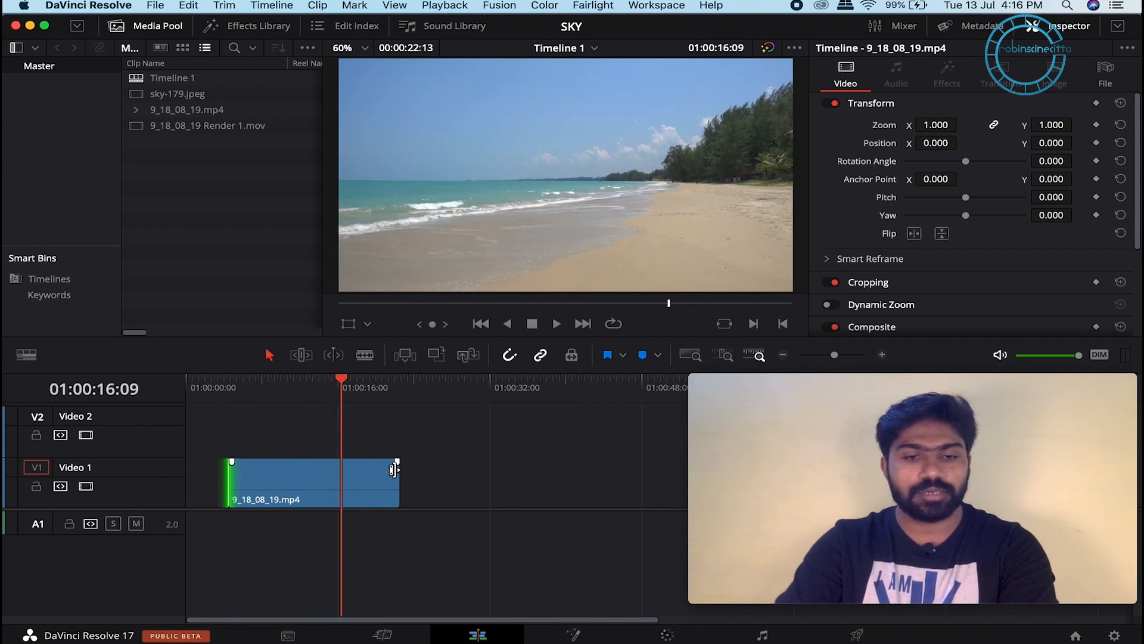
pyautogui.moveTo(229, 472); pyautogui.dragTo(273, 472)
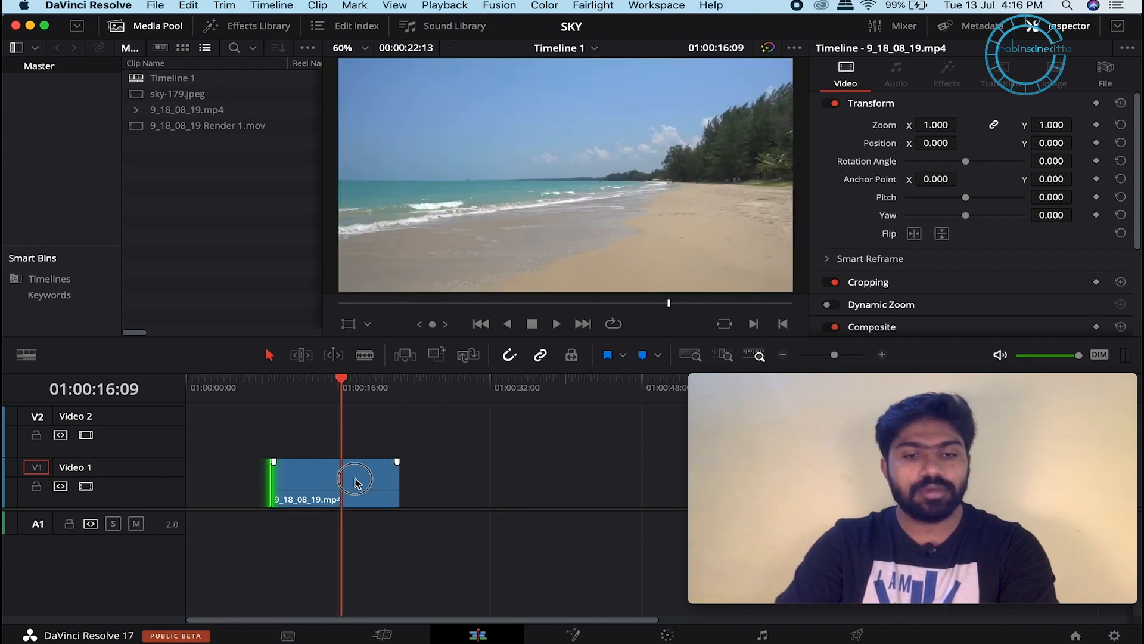
# Step: Back on the Color page, hide the Open FX library and select node 01
pyautogui.click(668, 634)
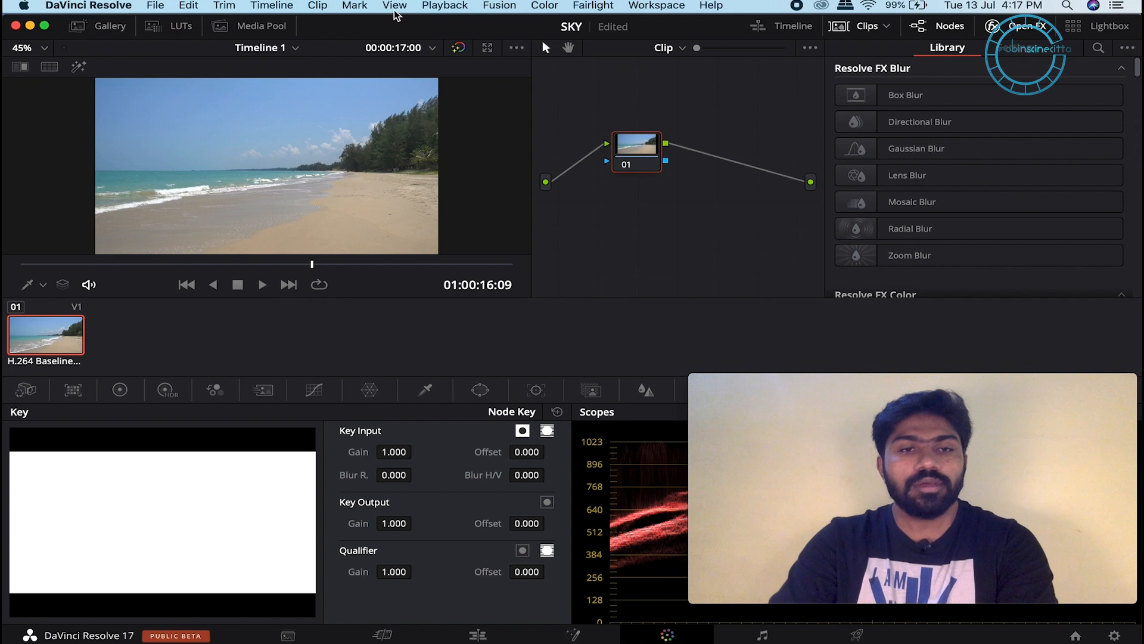
pyautogui.scroll(-2, 315, 149)
pyautogui.scroll(4, 291, 141)
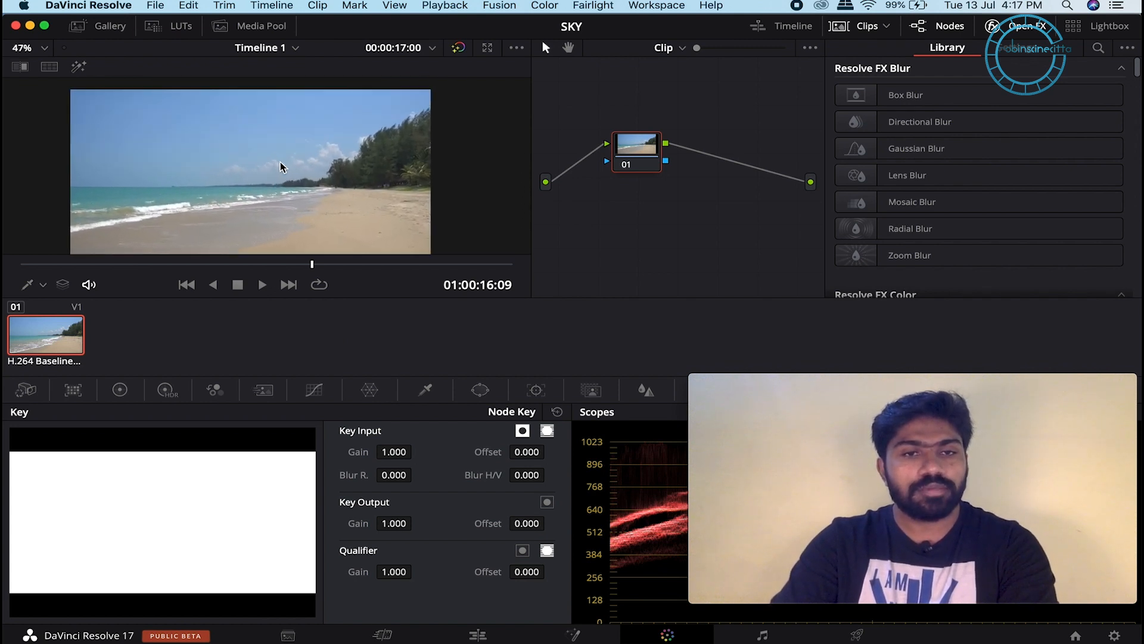
pyautogui.scroll(-3, 282, 166)
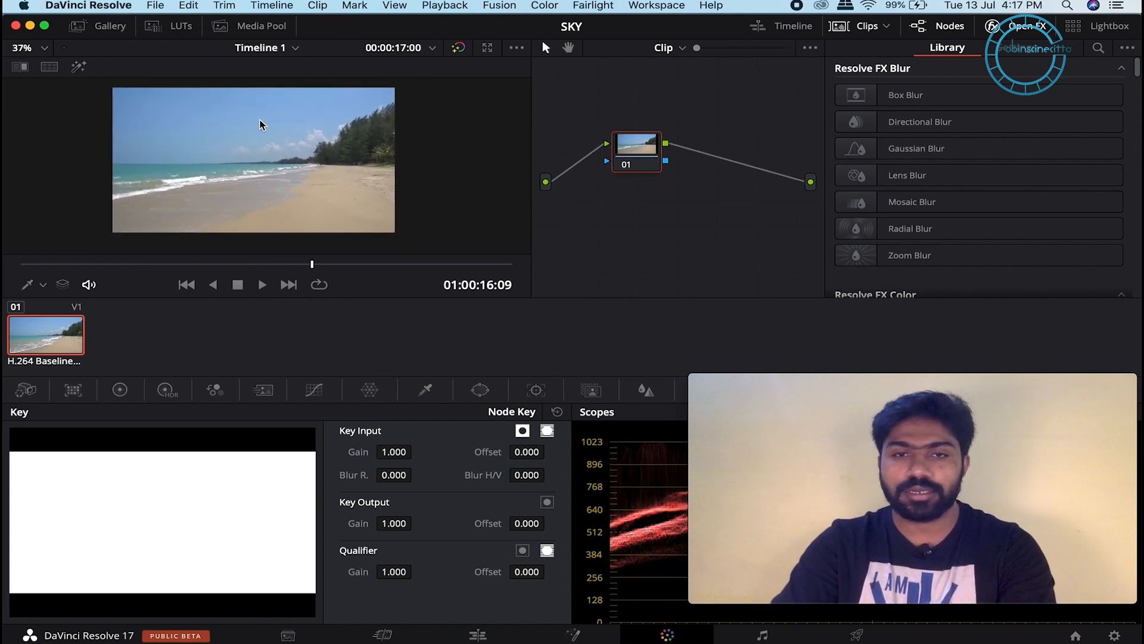
pyautogui.click(991, 27)
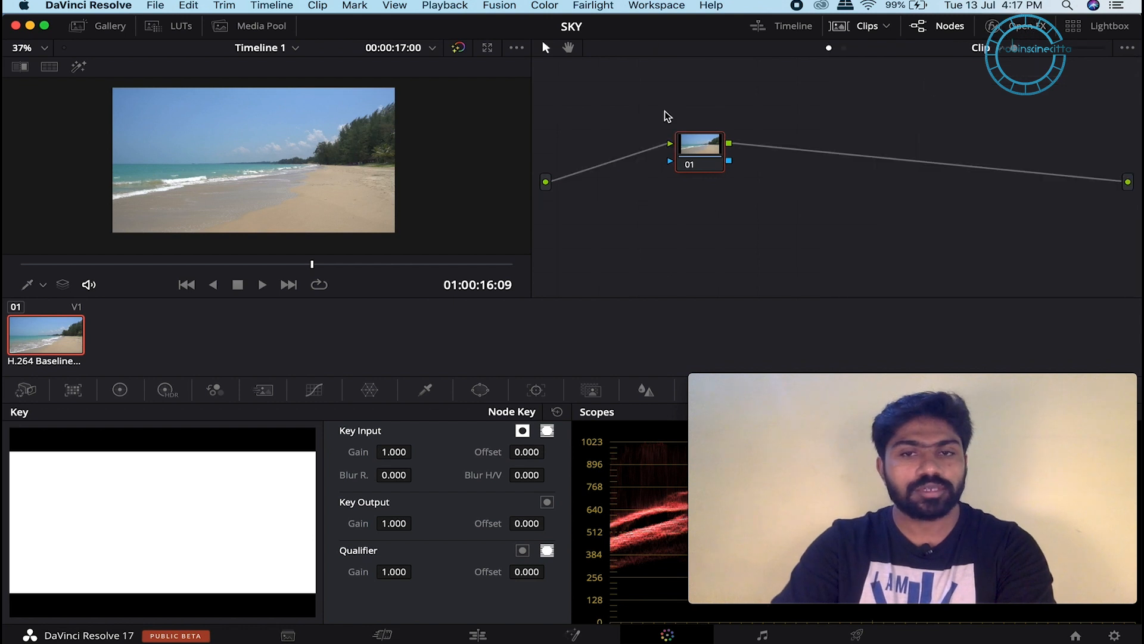
pyautogui.scroll(1, 399, 162)
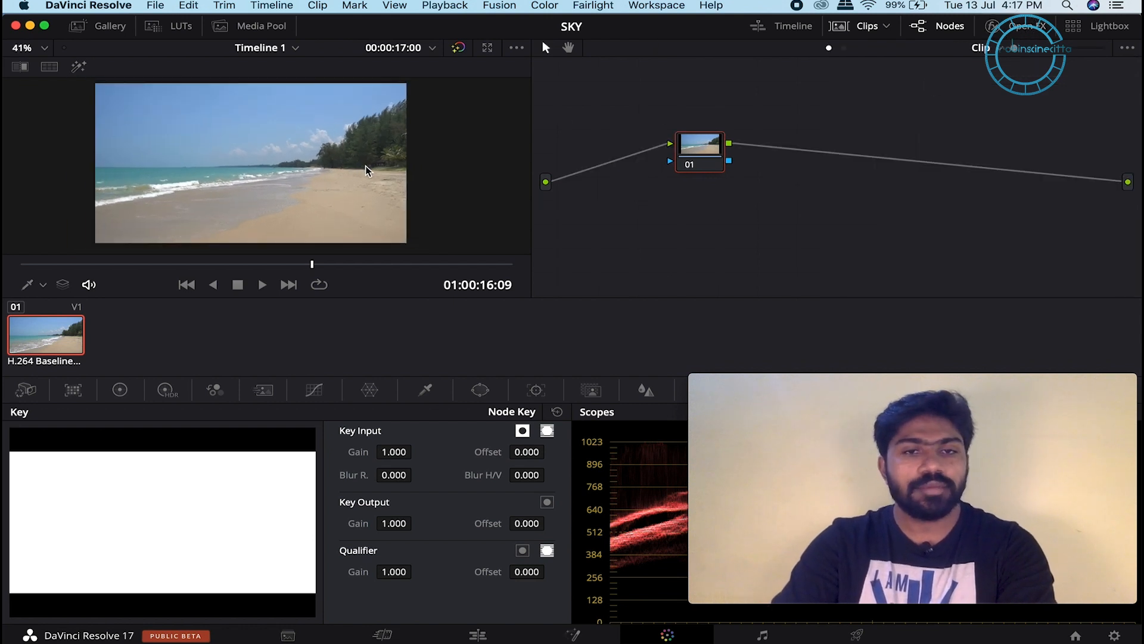
pyautogui.click(694, 145)
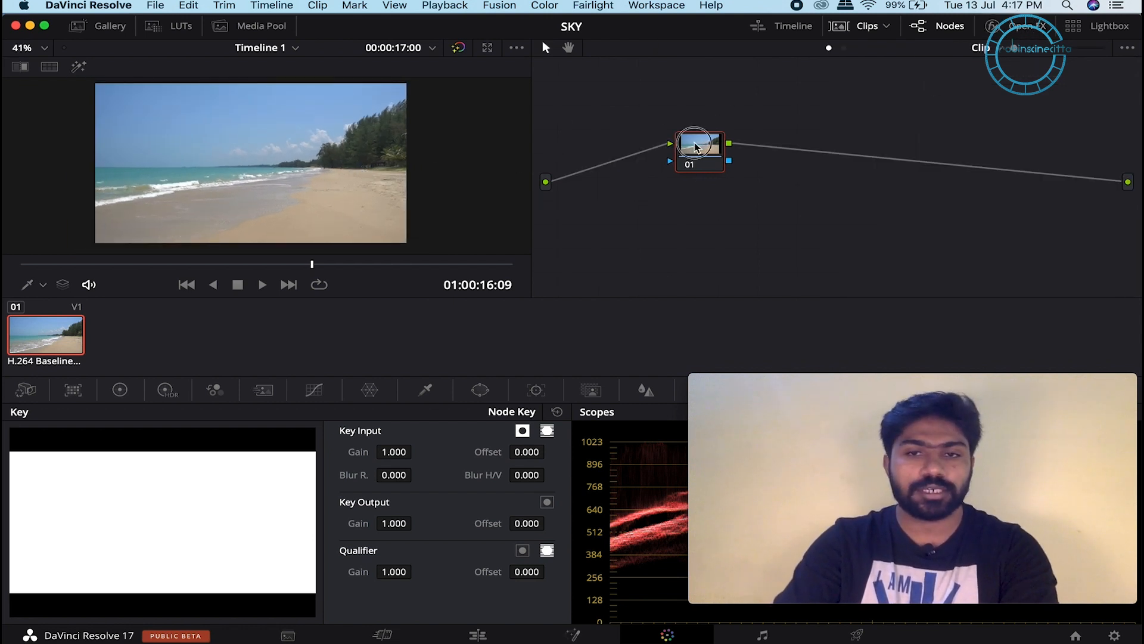
# Step: In Color Wheels, deepen lift, lift gamma, pull gain to 0.95 and raise contrast to 1.126
pyautogui.click(119, 389)
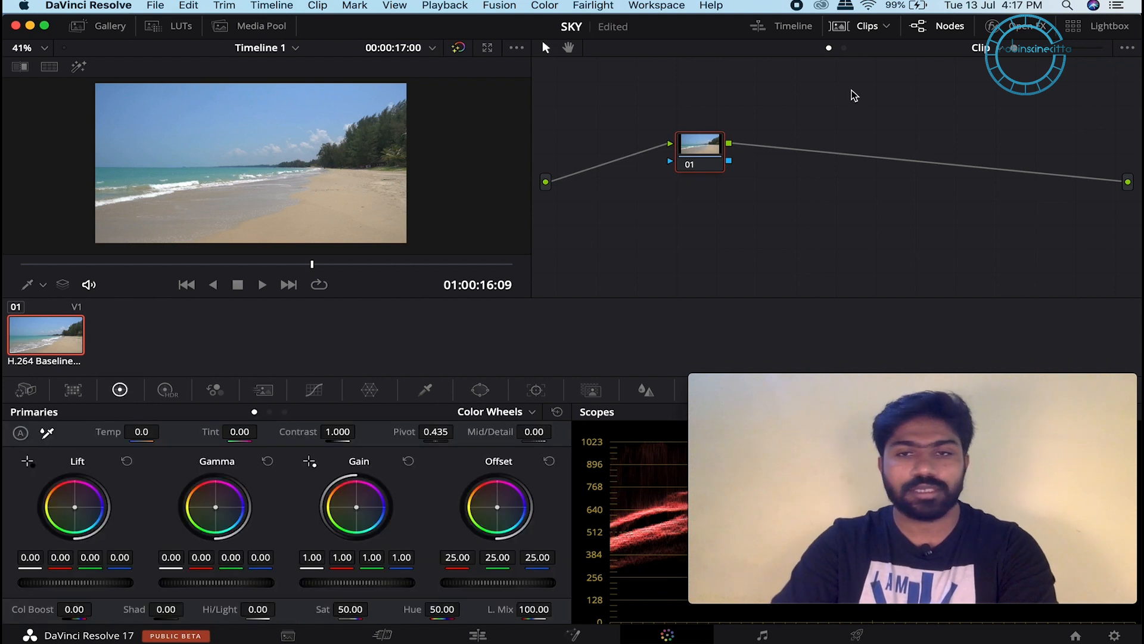
pyautogui.moveTo(77, 584); pyautogui.dragTo(66, 584)
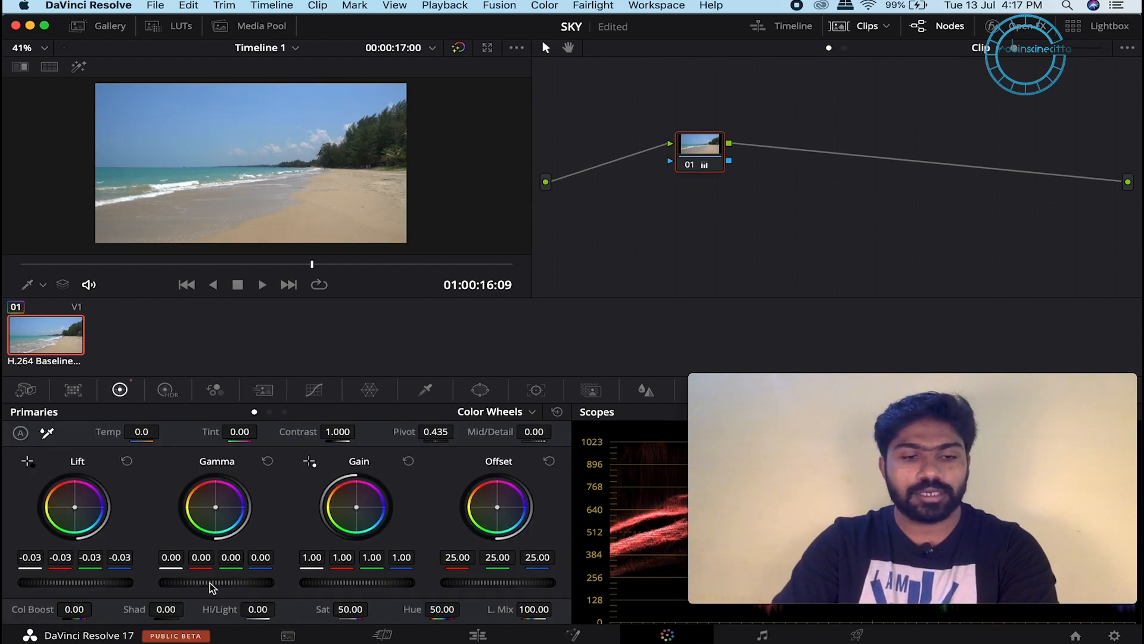
pyautogui.moveTo(209, 582); pyautogui.dragTo(220, 582)
pyautogui.moveTo(349, 583); pyautogui.dragTo(331, 584)
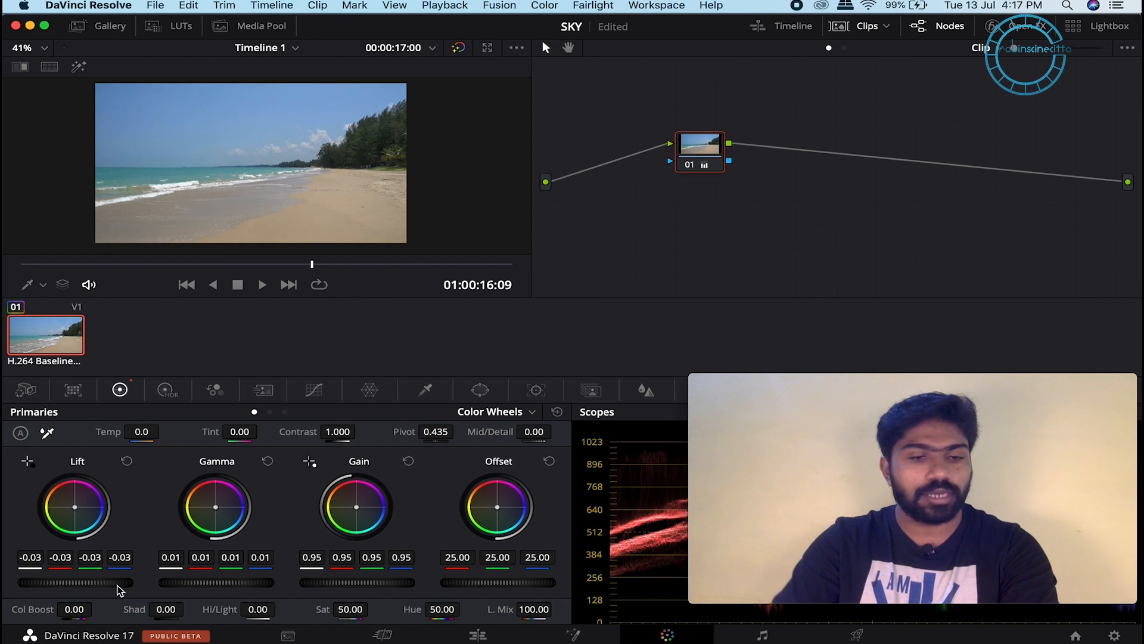
pyautogui.moveTo(342, 433)
pyautogui.mouseDown()
pyautogui.moveTo(383, 427)
pyautogui.moveTo(350, 431)
pyautogui.mouseUp()
pyautogui.scroll(2, 230, 581)
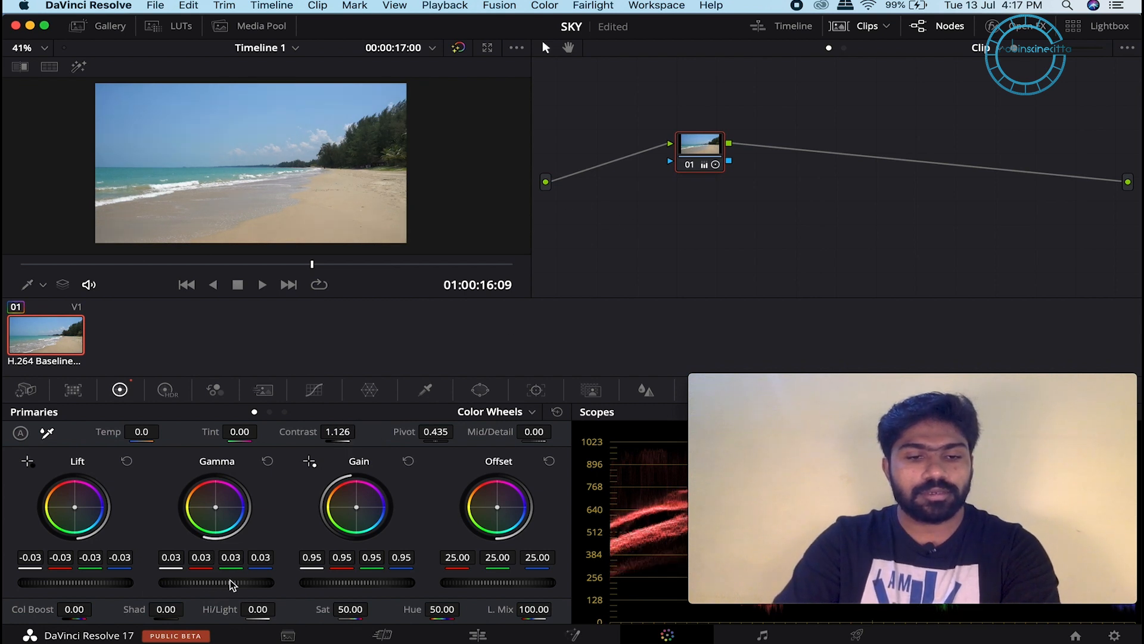
pyautogui.scroll(-5, 91, 582)
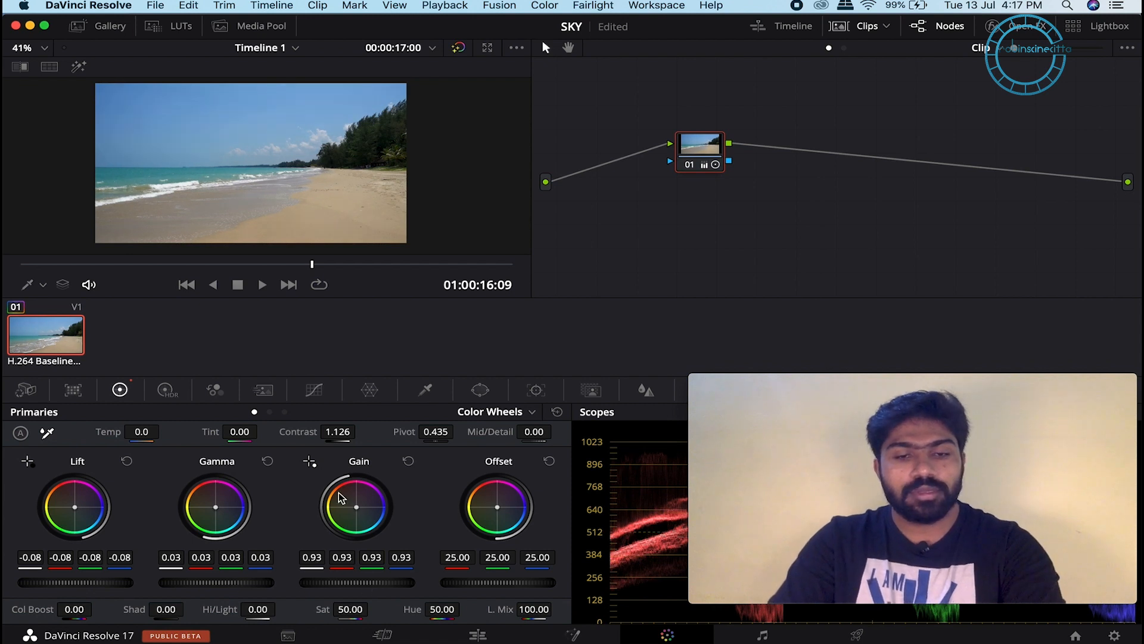
# Step: Compare the graded and bypassed clip full-screen, then add serial node 02 with Alt+S
pyautogui.press('super+f')
pyautogui.hotkey('shift', 'd')
pyautogui.hotkey('shift', 'd')
pyautogui.hotkey('shift', 'd')
pyautogui.hotkey('shift', 'd')
pyautogui.press('super+f')
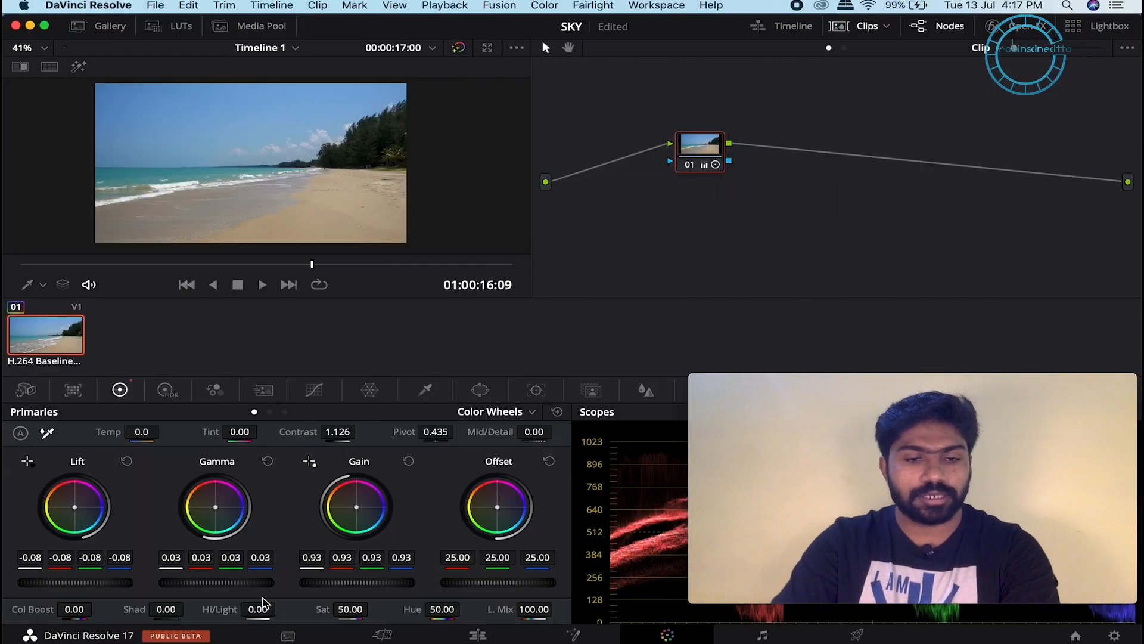
pyautogui.scroll(-2, 230, 579)
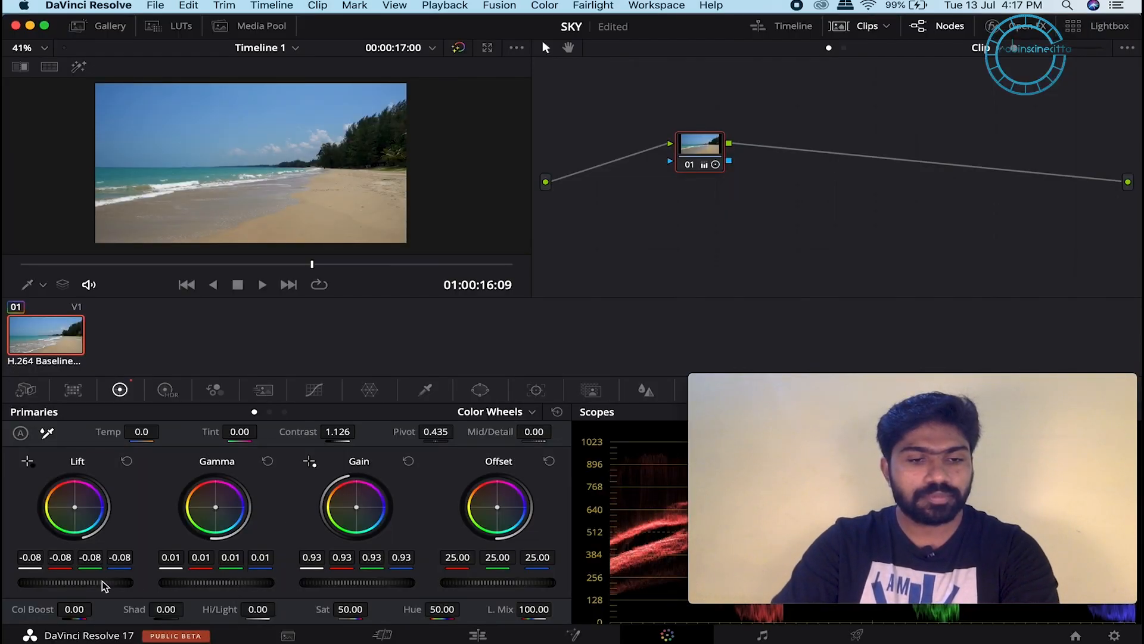
pyautogui.scroll(2, 102, 581)
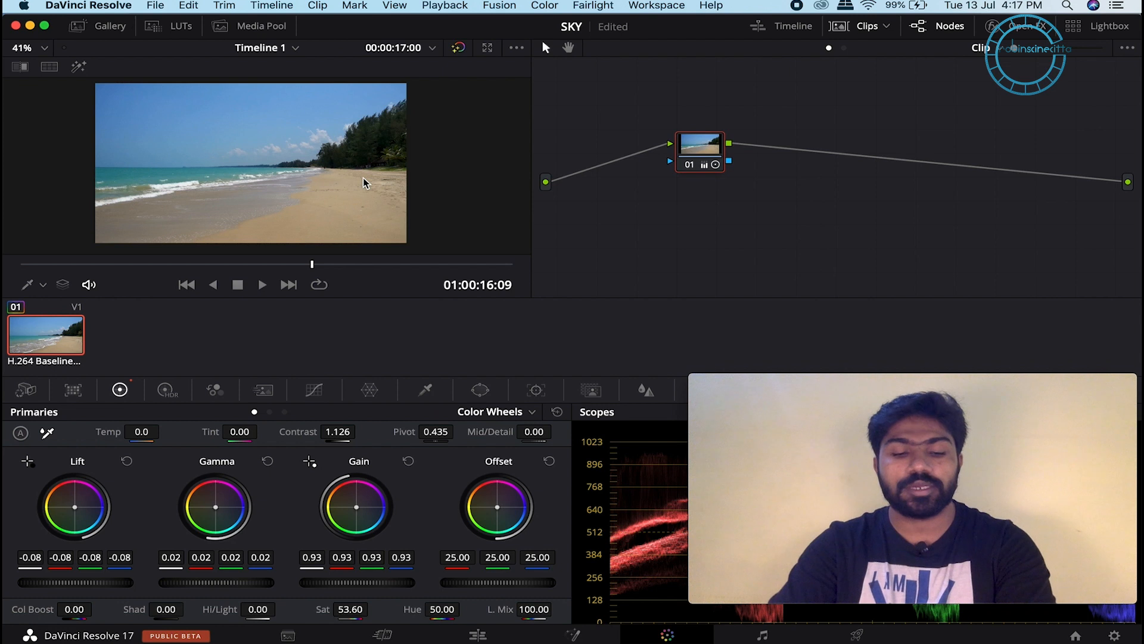
pyautogui.hotkey('alt', 's')
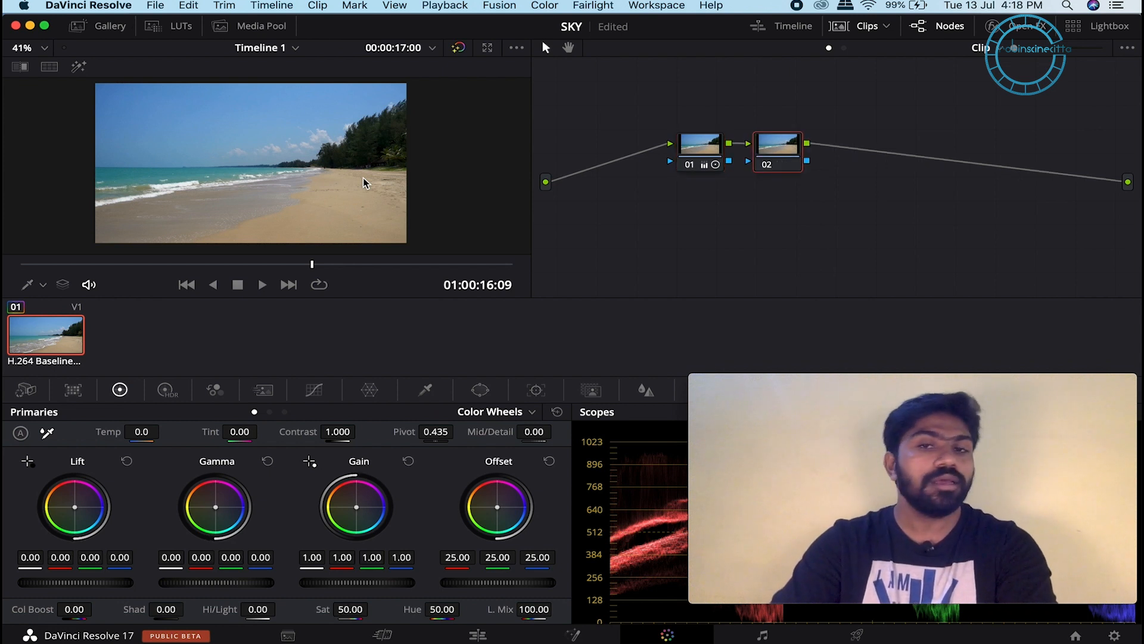
# Step: Add layer node 03 with a layer mixer, lay out nodes 02 and 03 in parallel, and select 03
pyautogui.click(542, 7)
pyautogui.moveTo(585, 31)
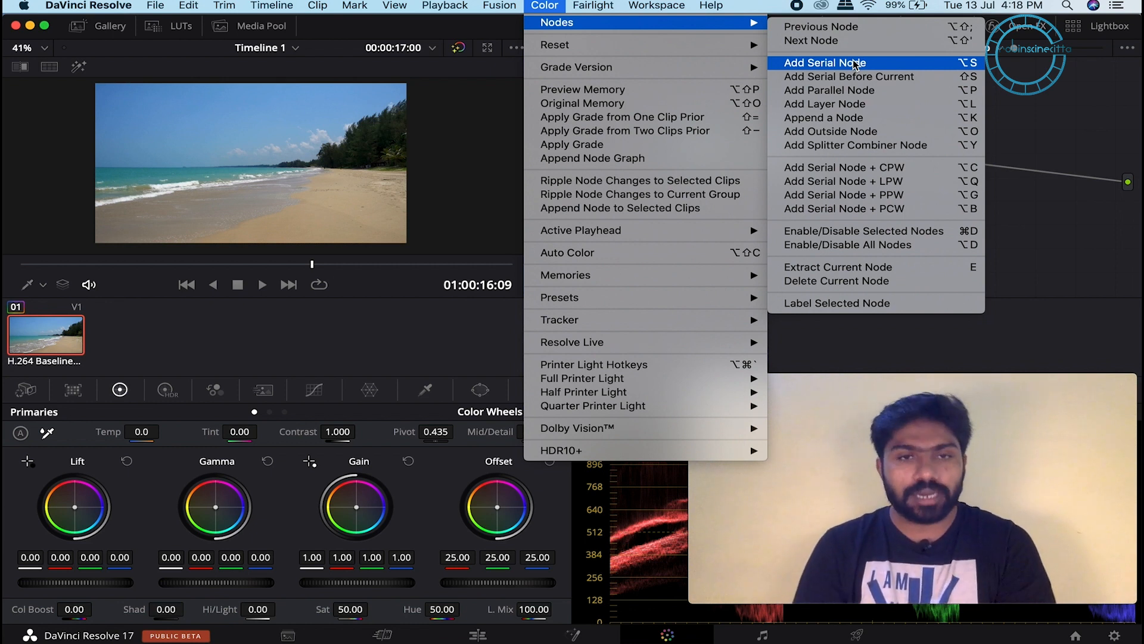
pyautogui.click(850, 107)
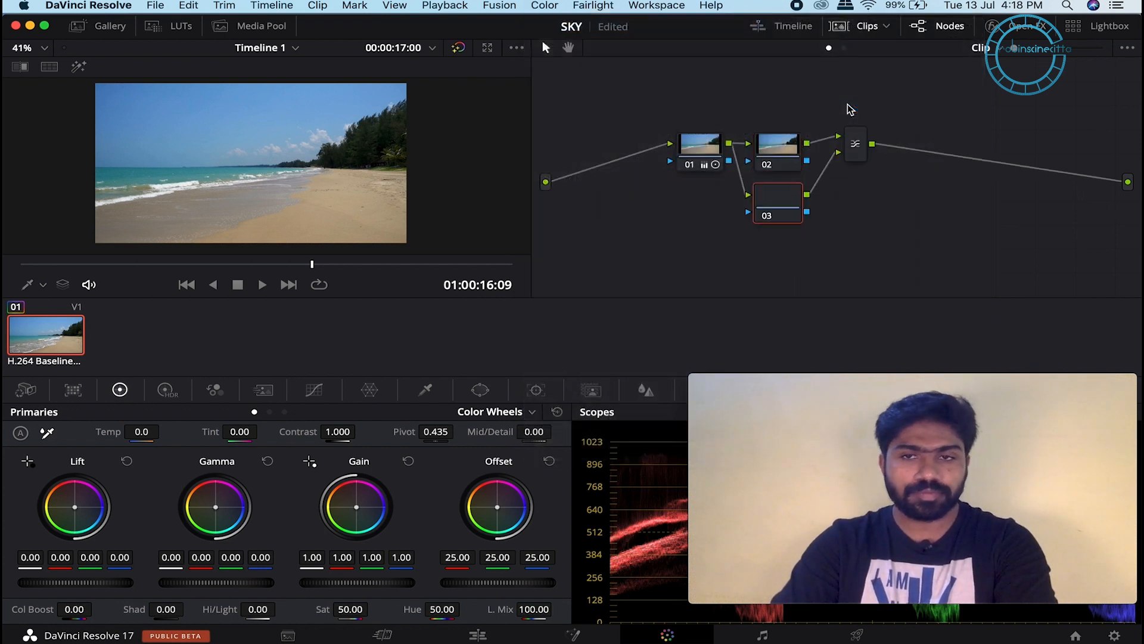
pyautogui.moveTo(787, 153); pyautogui.dragTo(784, 122)
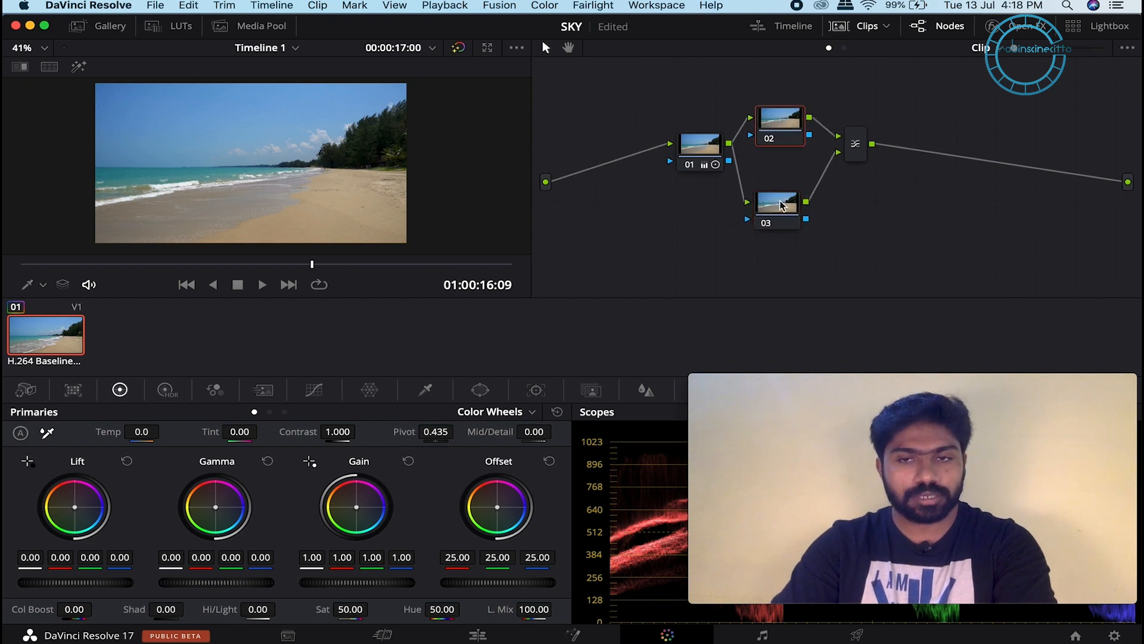
pyautogui.moveTo(780, 202); pyautogui.dragTo(780, 188)
pyautogui.moveTo(776, 117); pyautogui.dragTo(780, 127)
pyautogui.moveTo(776, 199); pyautogui.dragTo(783, 200)
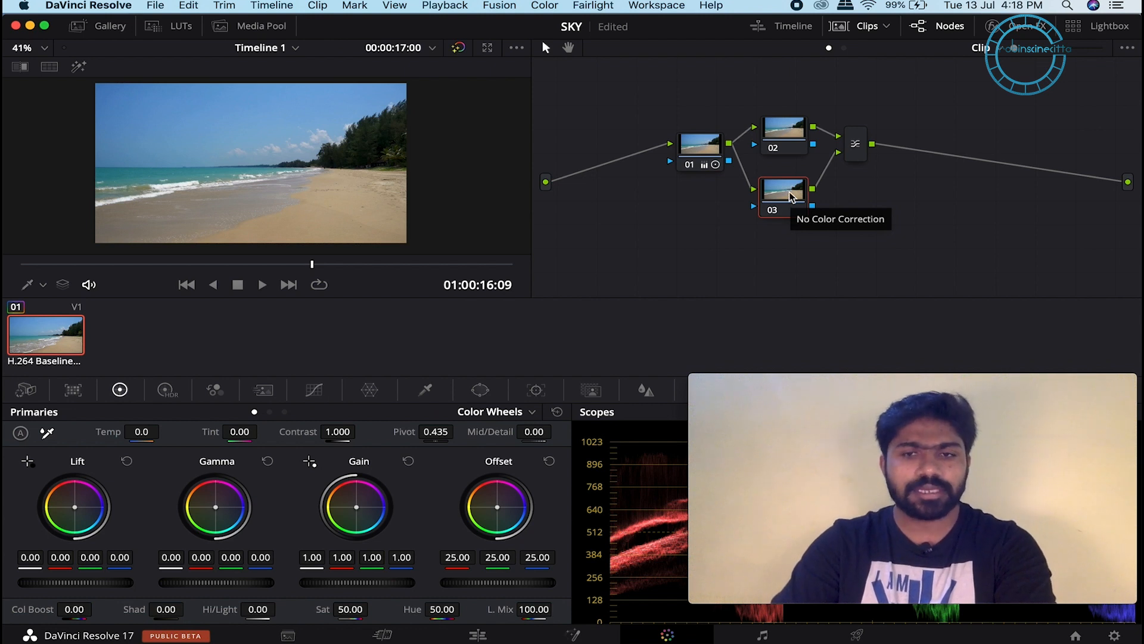
# Step: Open the HSL qualifier with highlight preview and sample the sky with two eyedropper strokes
pyautogui.click(427, 391)
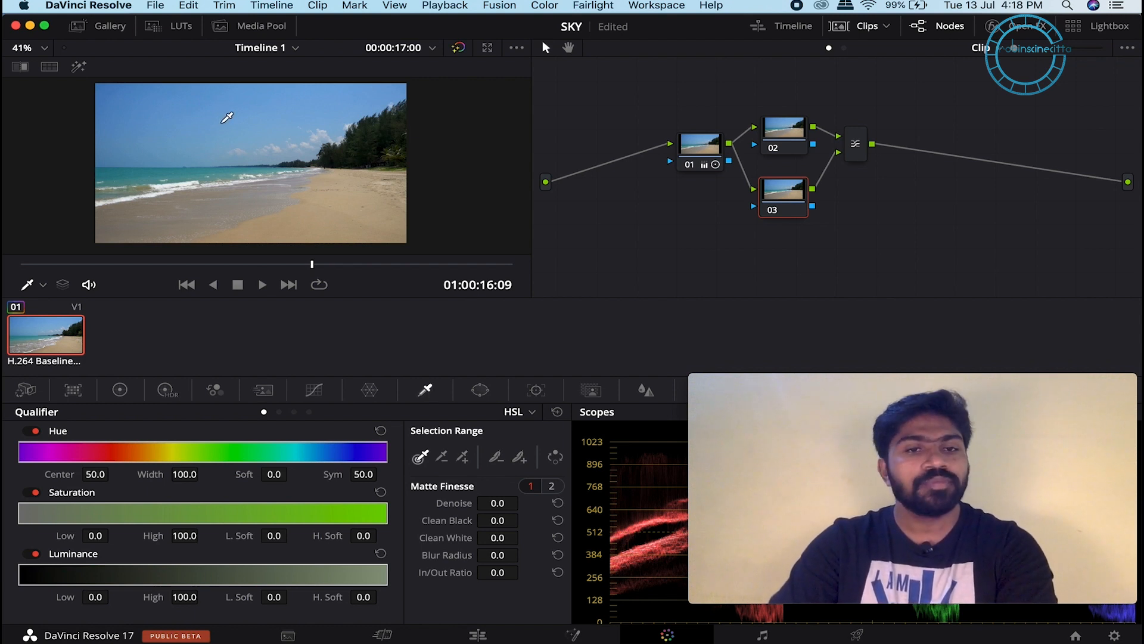
pyautogui.click(79, 67)
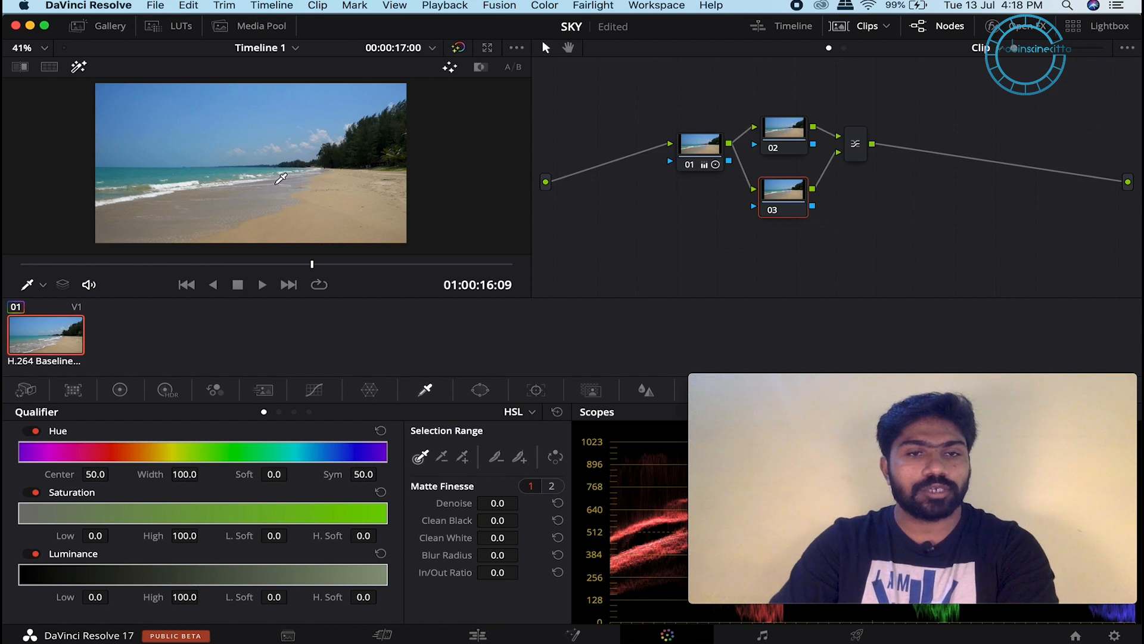
pyautogui.scroll(3, 279, 180)
pyautogui.scroll(-2, 279, 182)
pyautogui.moveTo(249, 111)
pyautogui.mouseDown()
pyautogui.moveTo(322, 153)
pyautogui.moveTo(312, 156)
pyautogui.mouseUp()
pyautogui.moveTo(207, 130); pyautogui.dragTo(252, 179)
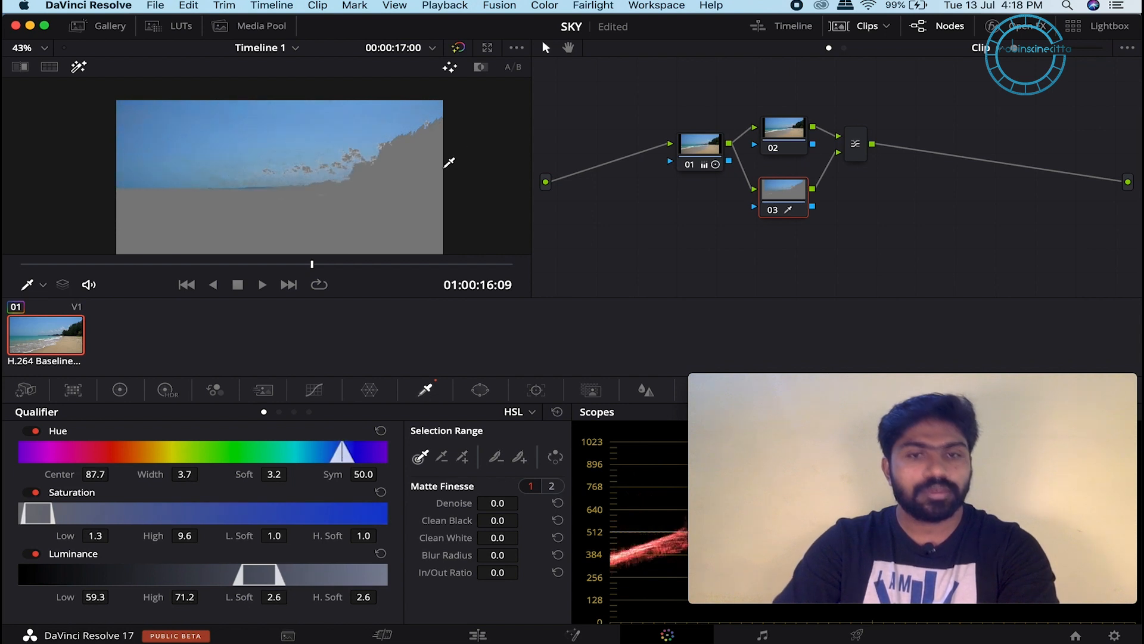
pyautogui.scroll(3, 323, 160)
pyautogui.scroll(-3, 321, 164)
pyautogui.scroll(3, 318, 153)
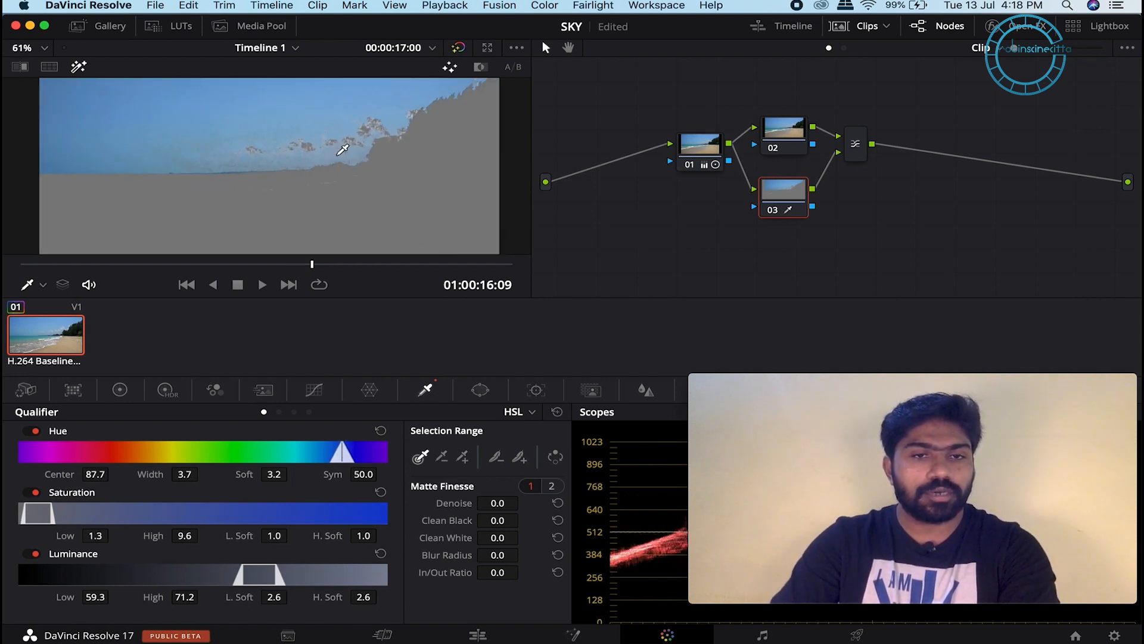
pyautogui.scroll(-3, 305, 185)
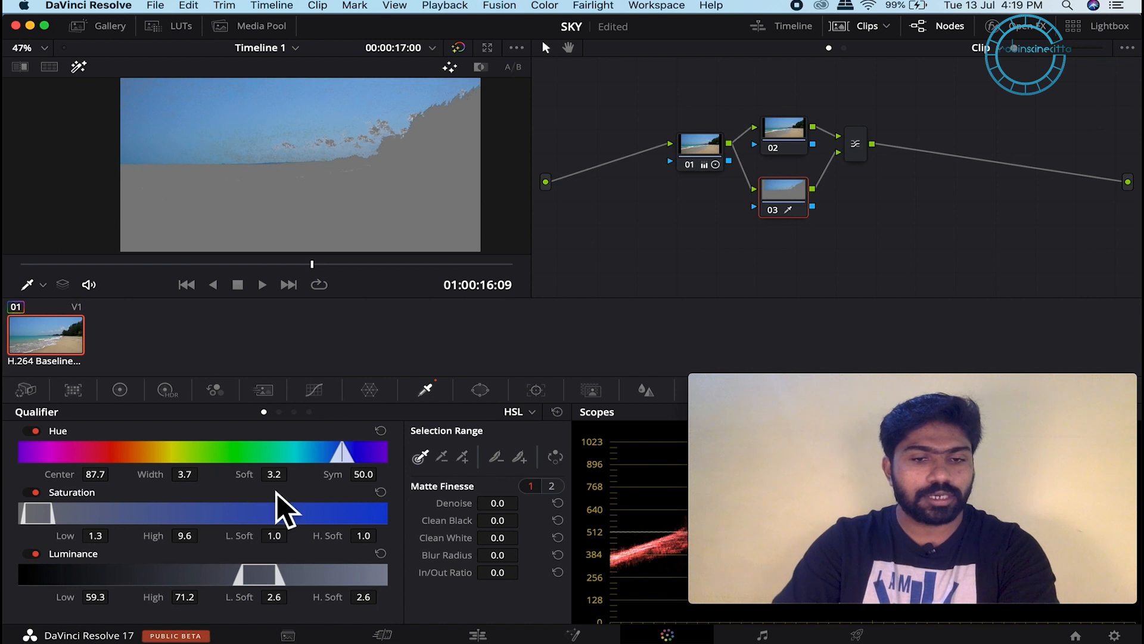
# Step: Widen the key to hue width 7.0 and a luminance range of 60.3–86.3
pyautogui.moveTo(187, 475)
pyautogui.mouseDown()
pyautogui.moveTo(208, 472)
pyautogui.moveTo(185, 476)
pyautogui.mouseUp()
pyautogui.scroll(-2, 422, 149)
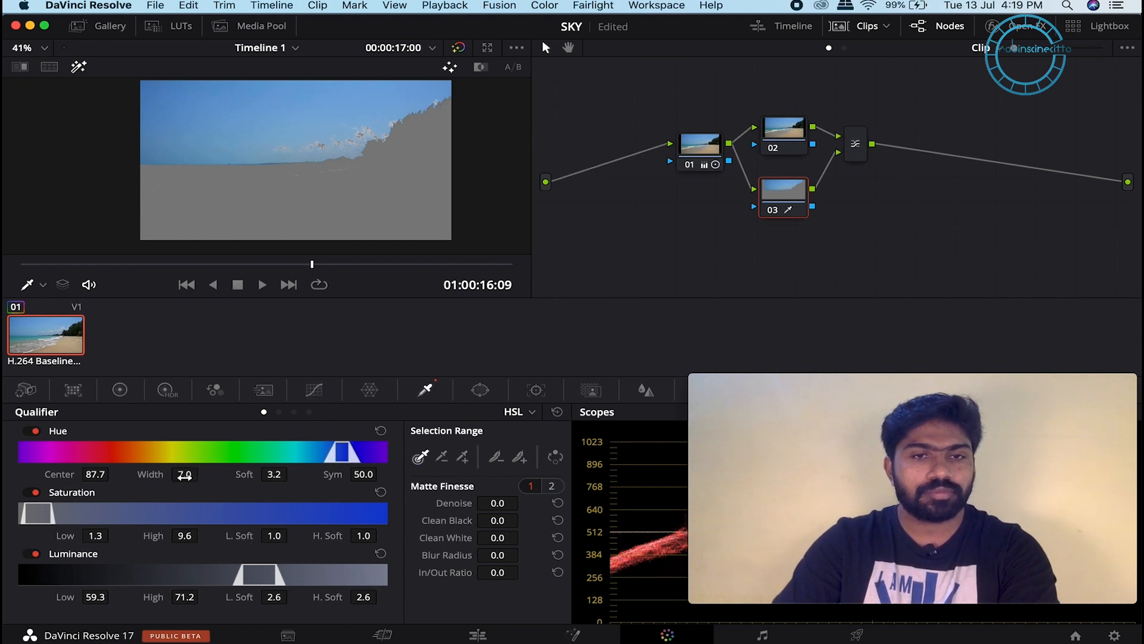
pyautogui.scroll(-2, 322, 152)
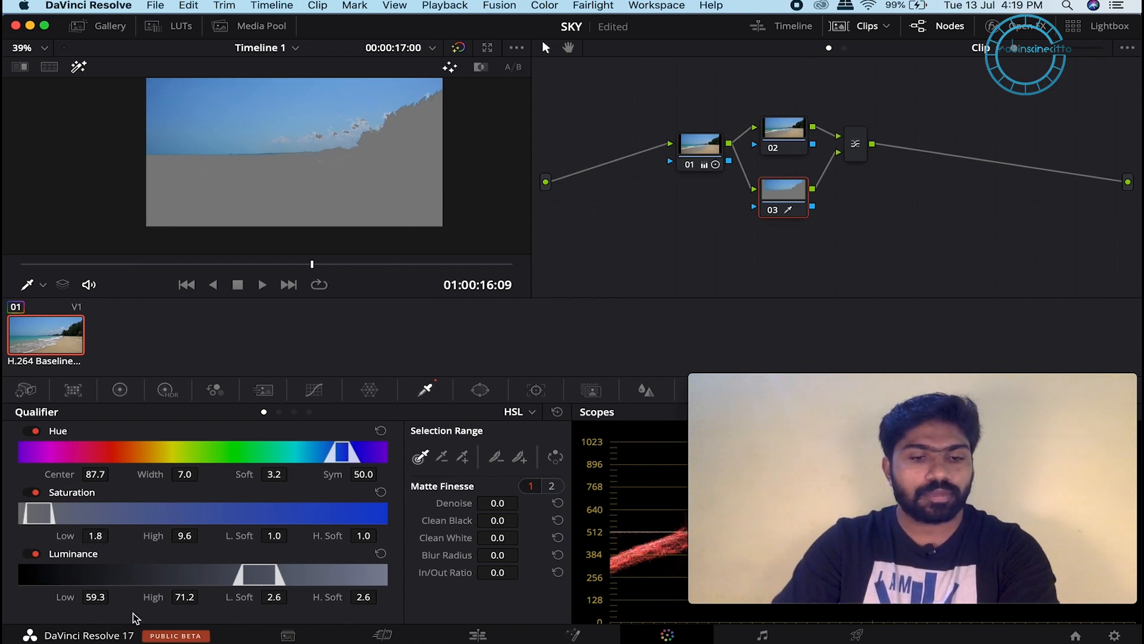
pyautogui.moveTo(182, 597); pyautogui.dragTo(302, 593)
pyautogui.moveTo(93, 597)
pyautogui.mouseDown()
pyautogui.moveTo(72, 598)
pyautogui.moveTo(98, 599)
pyautogui.mouseUp()
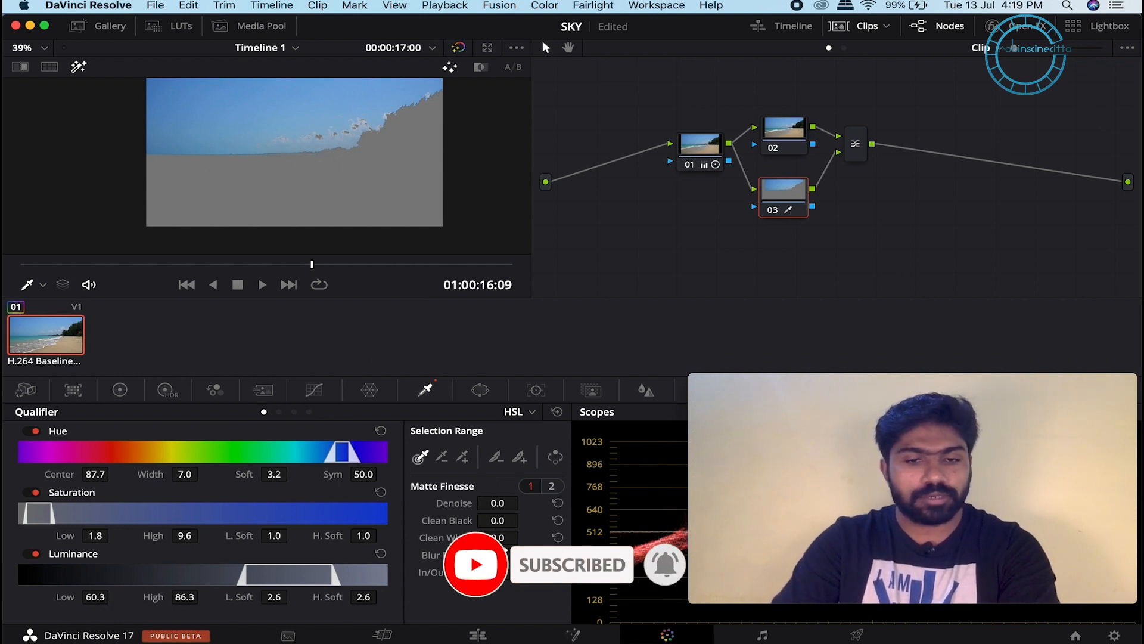
# Step: Refine the sky matte: Clean White 96.0, Clean Black 65.8, Denoise 6.0, Blur Radius 4.4
pyautogui.moveTo(502, 537); pyautogui.dragTo(886, 532)
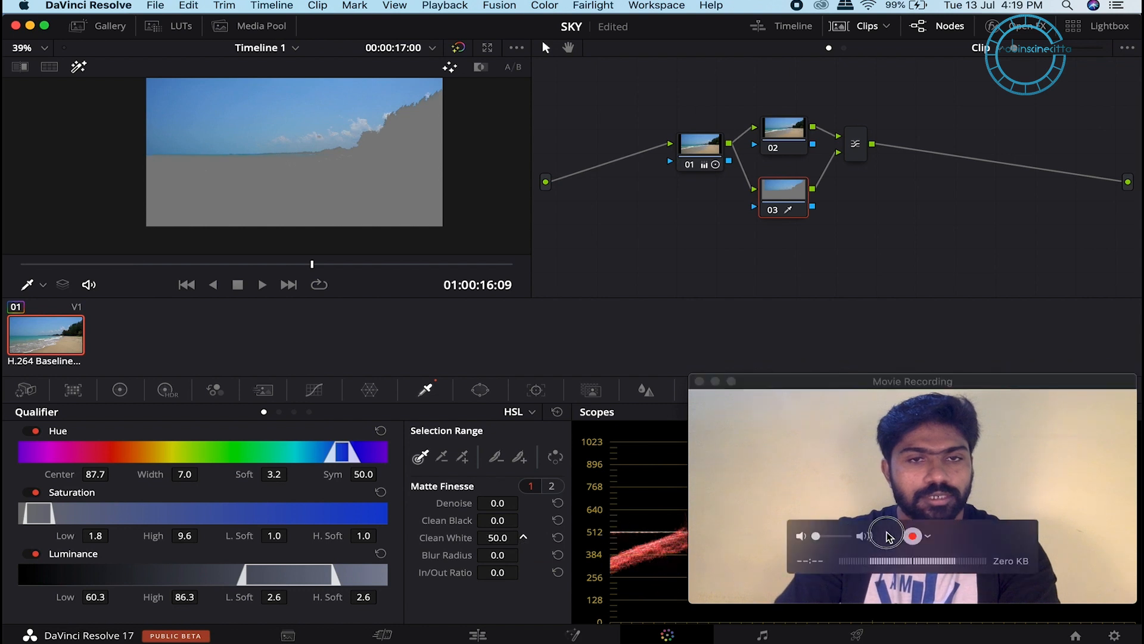
pyautogui.moveTo(494, 544); pyautogui.dragTo(602, 531)
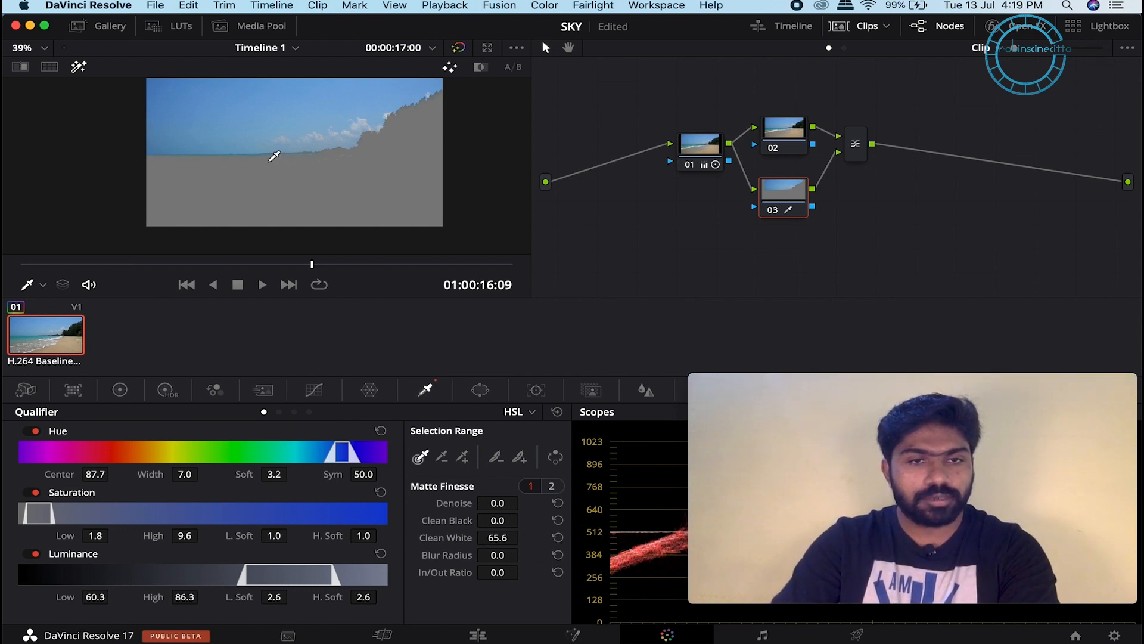
pyautogui.moveTo(477, 520); pyautogui.dragTo(692, 508)
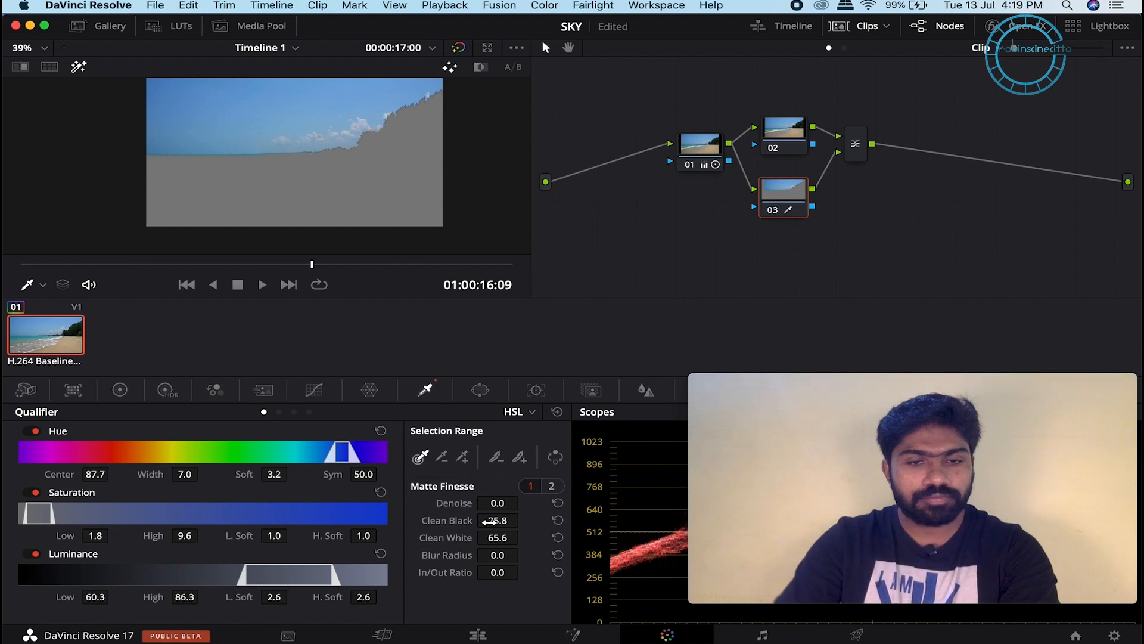
pyautogui.moveTo(499, 521)
pyautogui.mouseDown()
pyautogui.moveTo(503, 502)
pyautogui.moveTo(523, 501)
pyautogui.moveTo(498, 503)
pyautogui.mouseUp()
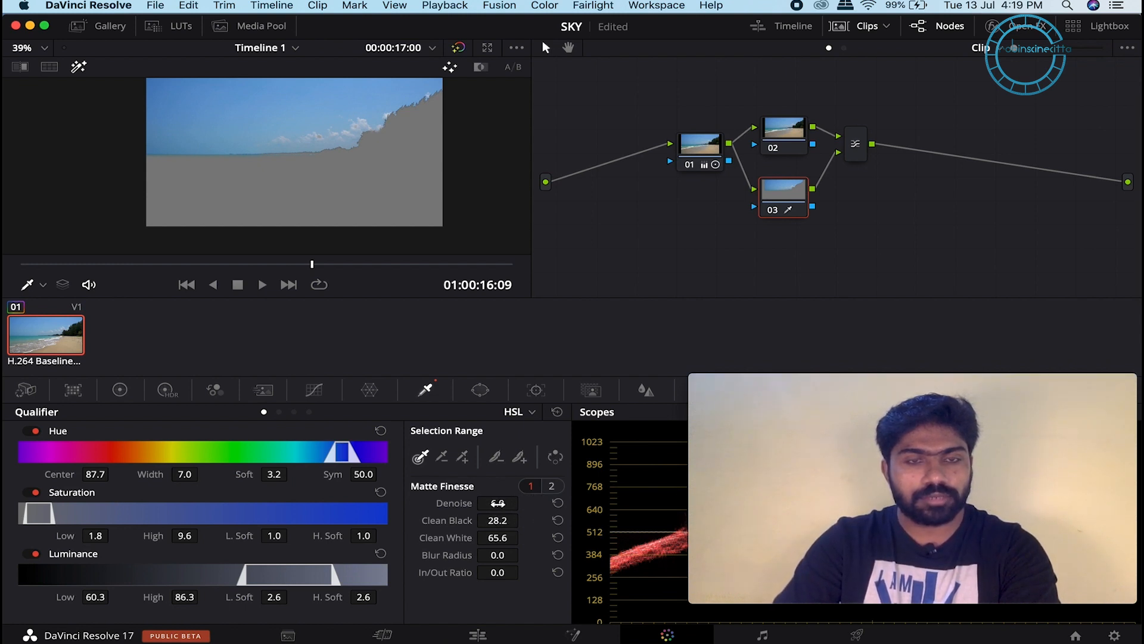
pyautogui.moveTo(498, 555)
pyautogui.mouseDown()
pyautogui.moveTo(528, 552)
pyautogui.moveTo(498, 555)
pyautogui.mouseUp()
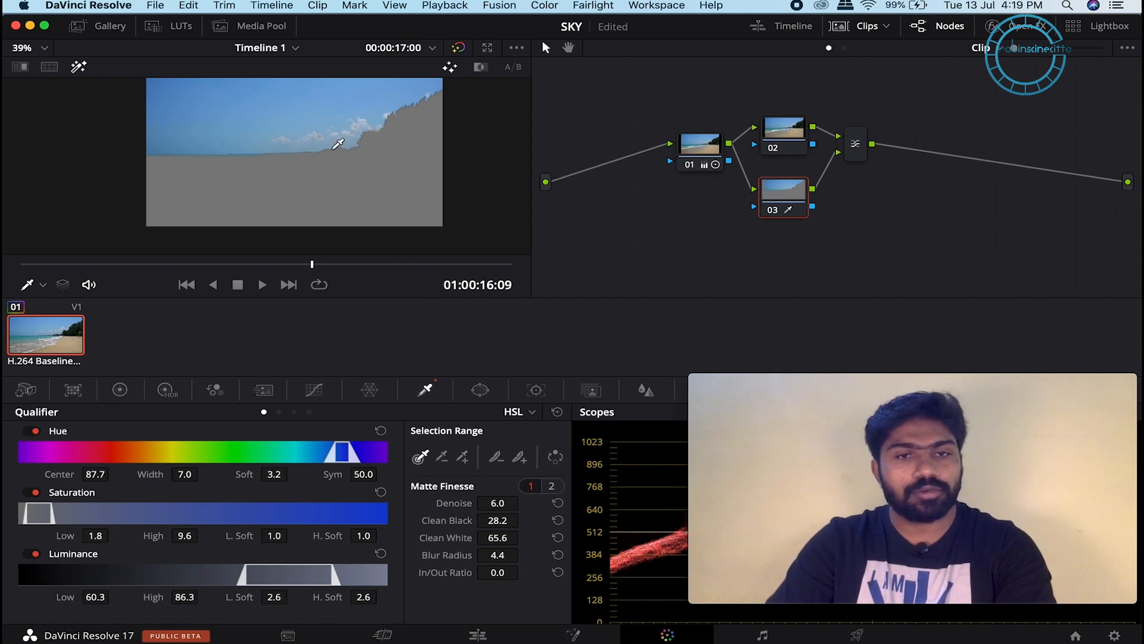
pyautogui.scroll(2, 388, 146)
pyautogui.scroll(6, 388, 146)
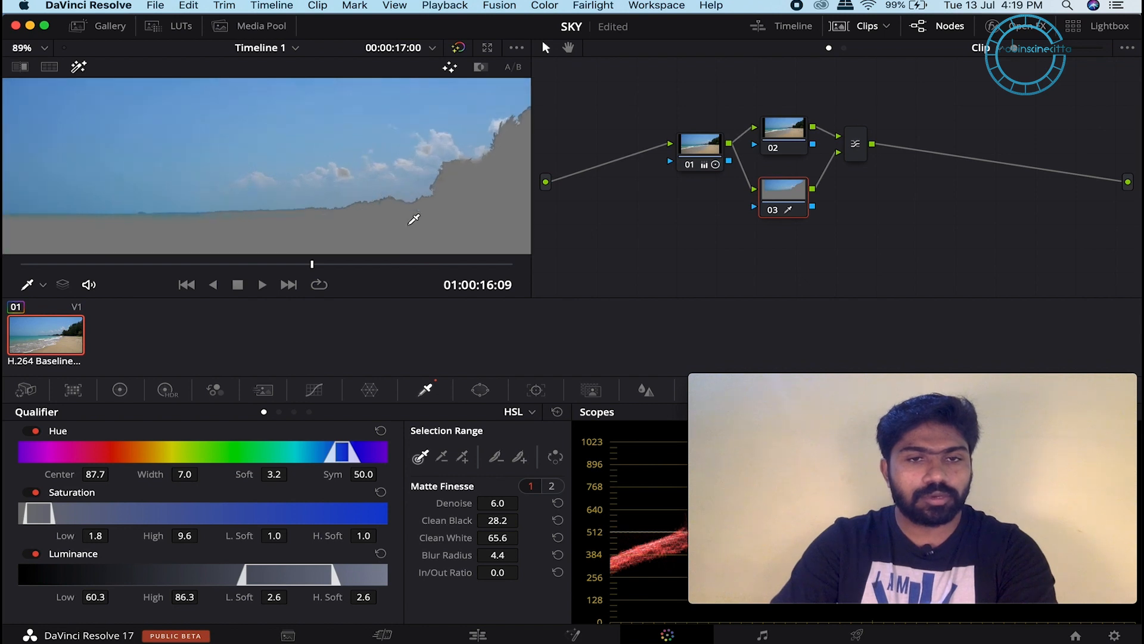
pyautogui.moveTo(496, 539); pyautogui.dragTo(735, 522)
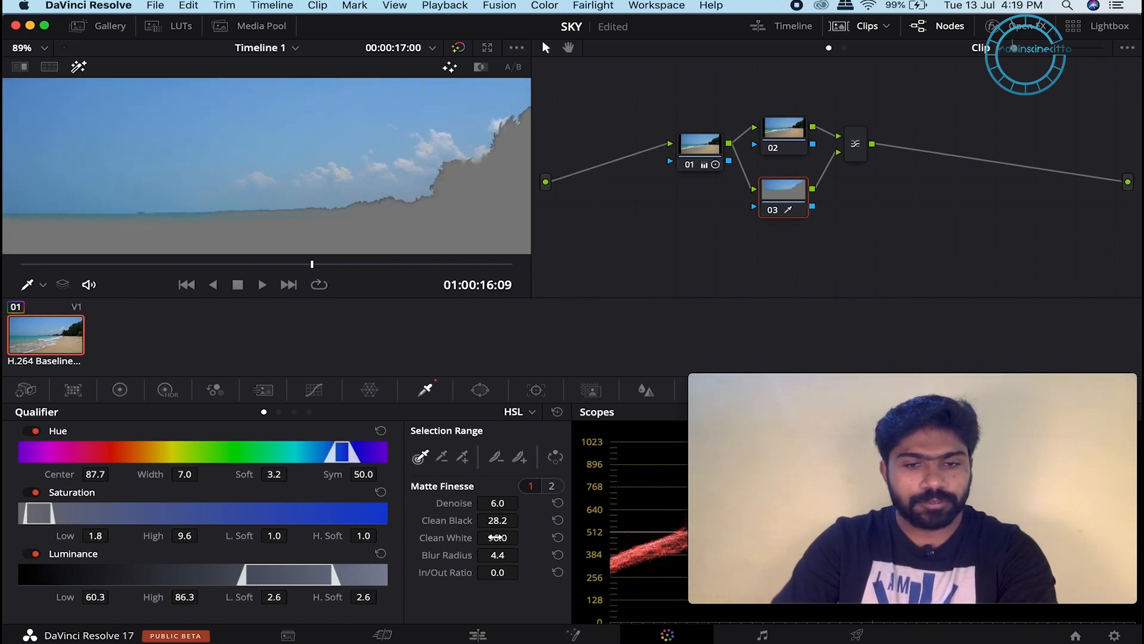
pyautogui.moveTo(497, 520); pyautogui.dragTo(718, 518)
pyautogui.moveTo(495, 520); pyautogui.dragTo(572, 519)
# Step: Turn off the Highlight matte preview to see the full image
pyautogui.scroll(-3, 435, 122)
pyautogui.scroll(-3, 414, 191)
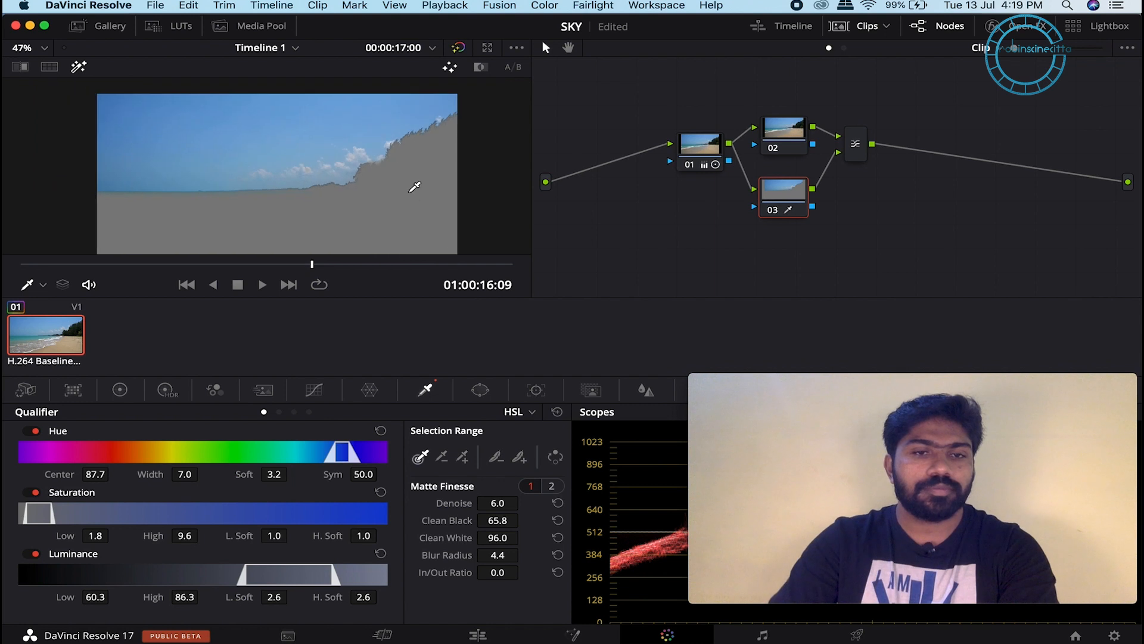
pyautogui.scroll(1, 402, 174)
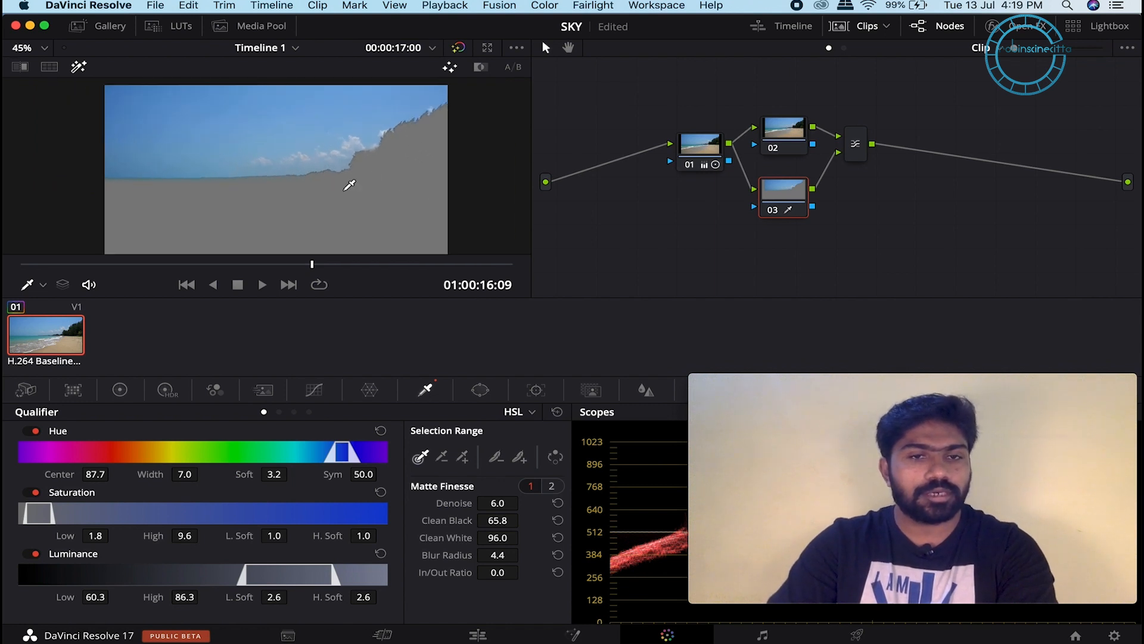
pyautogui.scroll(1, 411, 166)
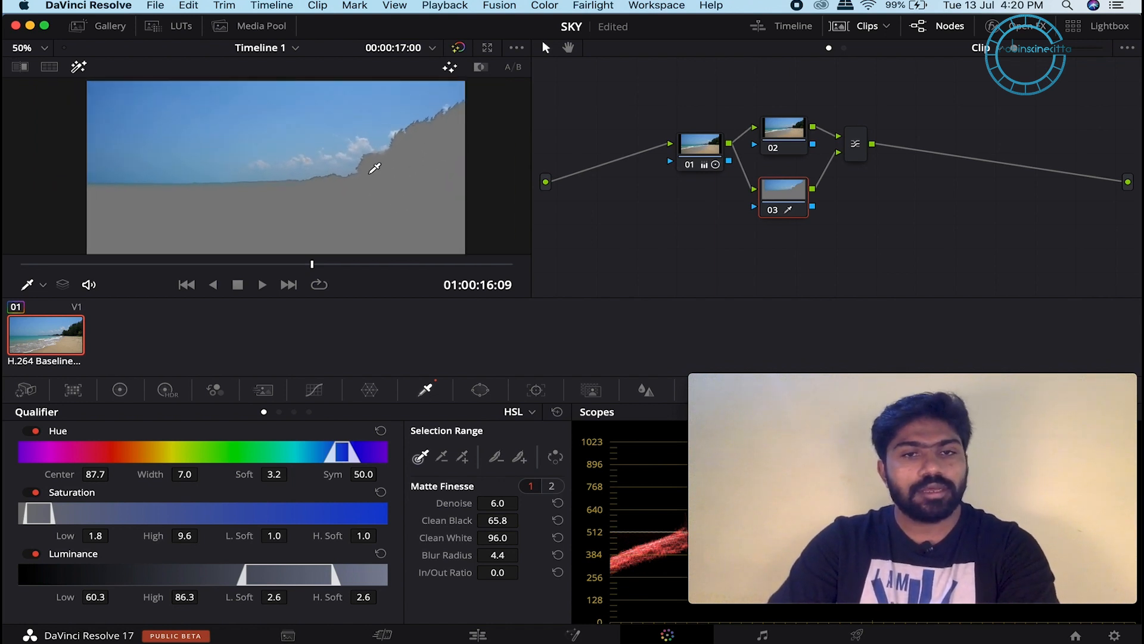
pyautogui.scroll(-1, 373, 167)
pyautogui.scroll(1, 371, 140)
pyautogui.click(78, 66)
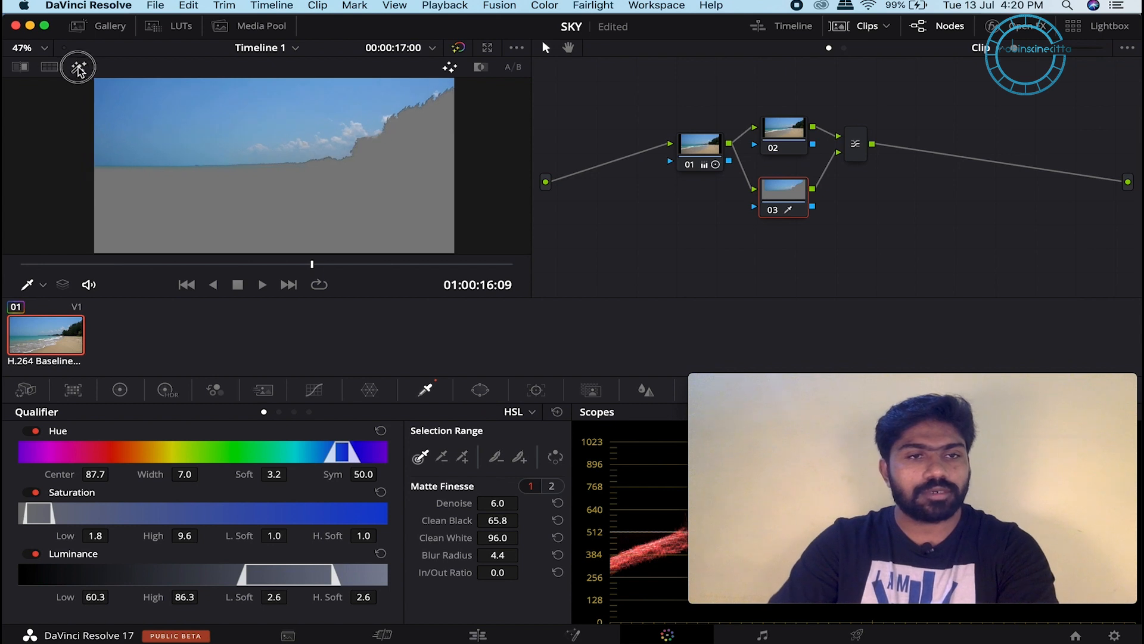
# Step: Open the Media Pool and bring up the media bin's context menu
pyautogui.scroll(-1, 332, 159)
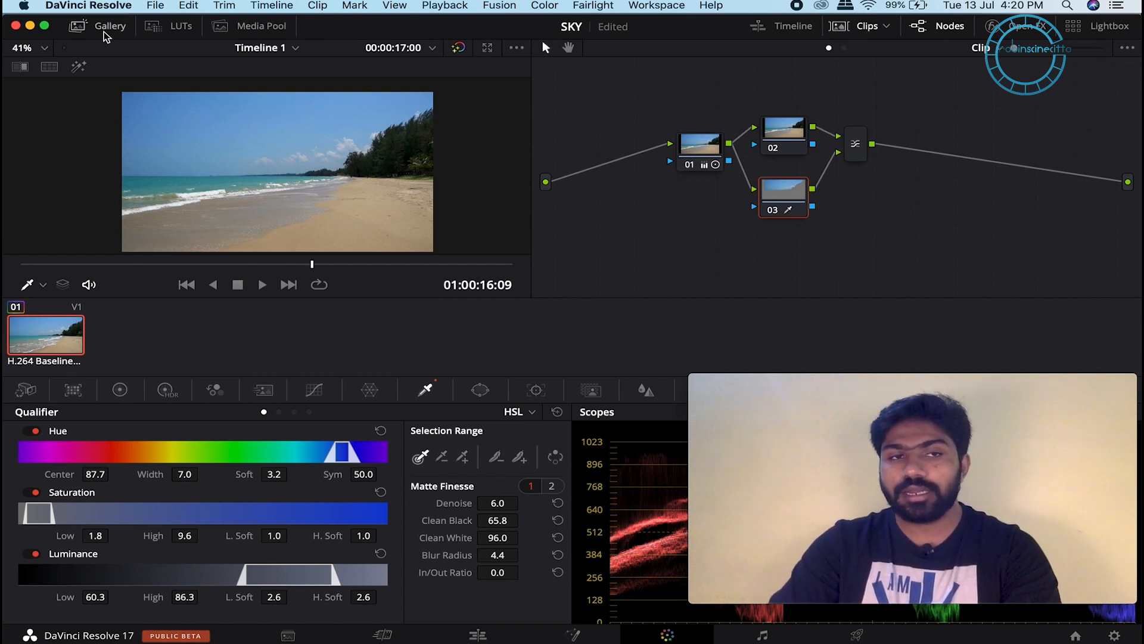
pyautogui.click(247, 27)
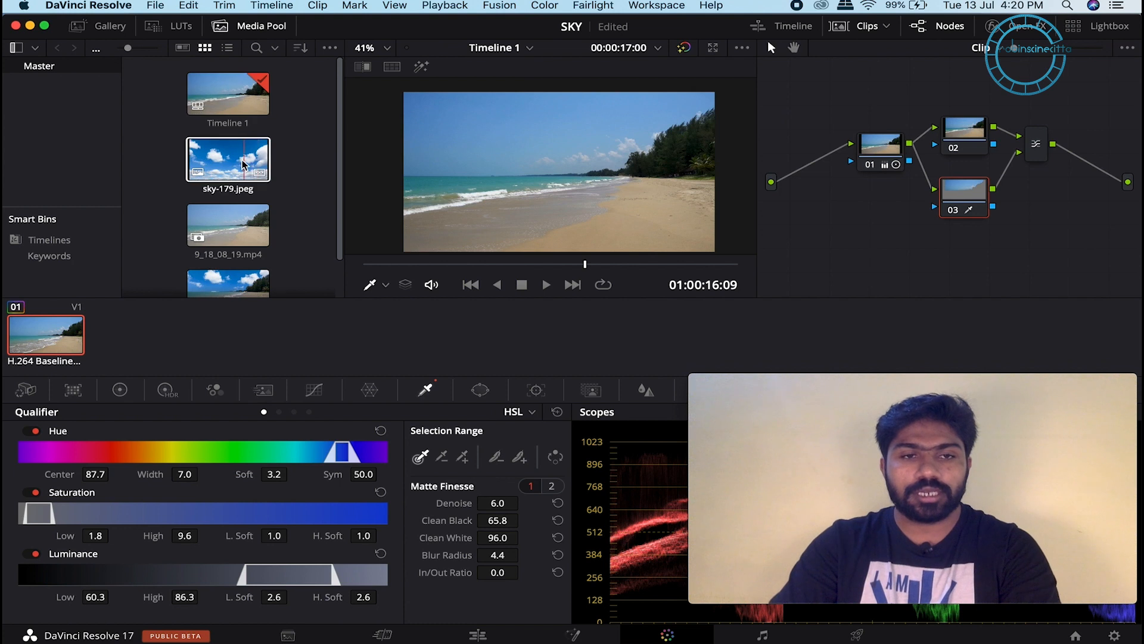
pyautogui.rightClick(287, 116)
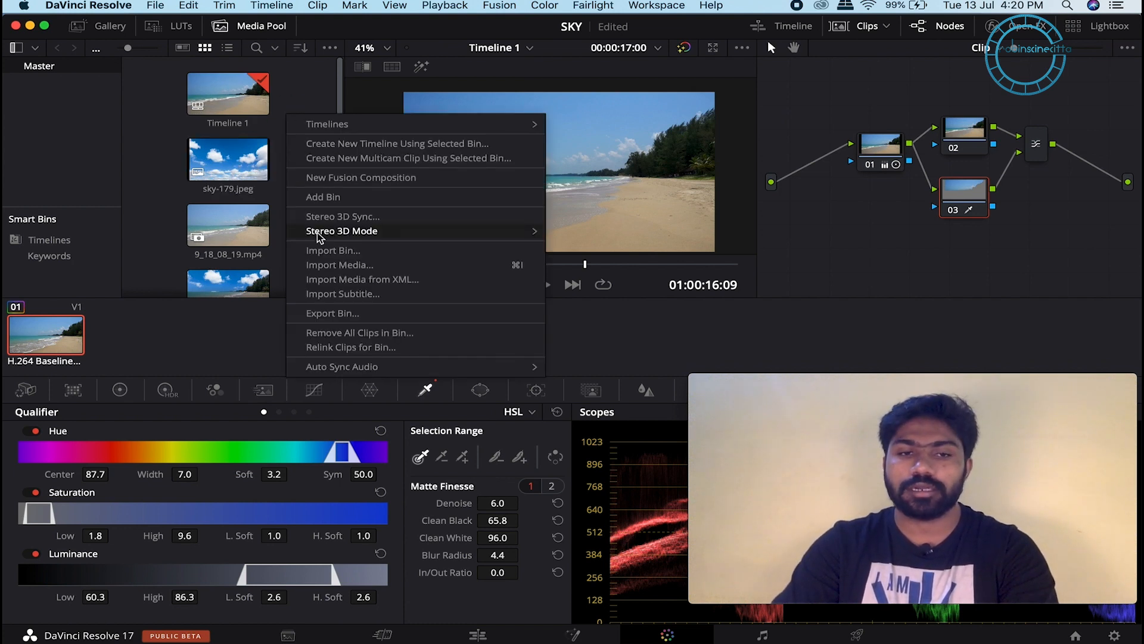
# Step: Drag sky-179.jpeg from the Media Pool into the node graph as an Ext. Matte node
pyautogui.click(302, 84)
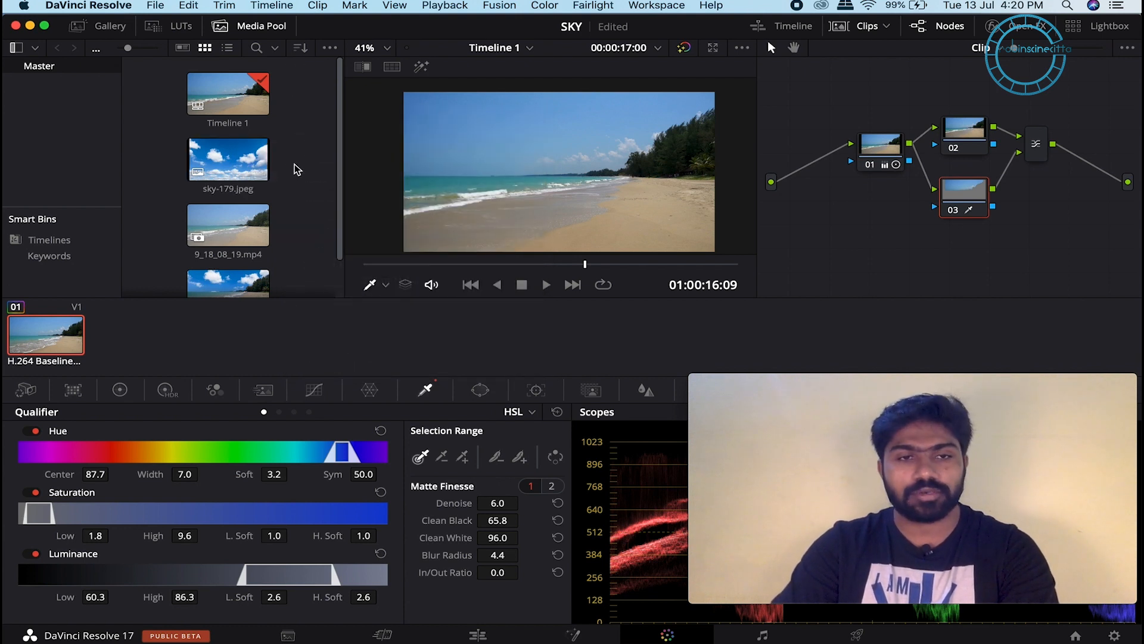
pyautogui.moveTo(202, 156); pyautogui.dragTo(855, 233)
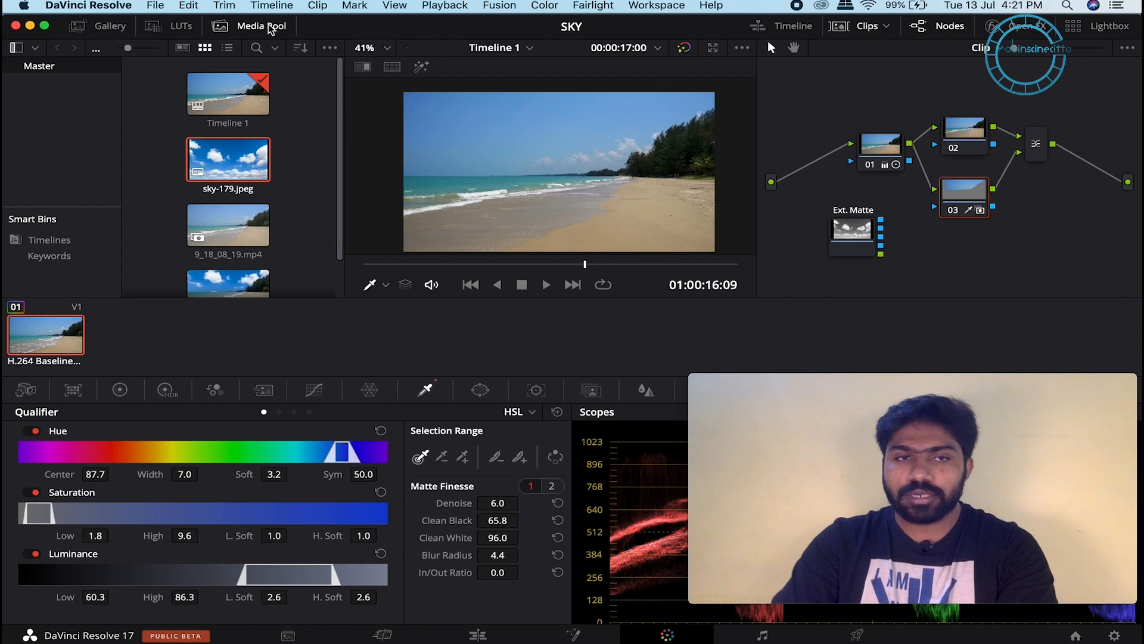
# Step: Check the Gallery stills, then return to and close the Media Pool to widen the viewer
pyautogui.click(103, 26)
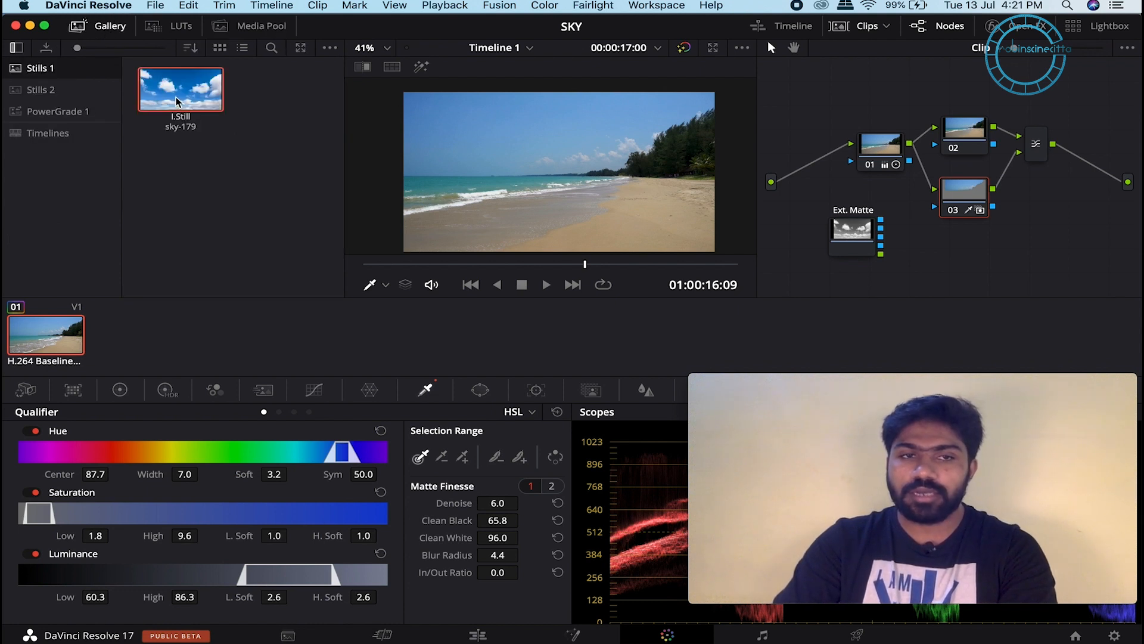
pyautogui.moveTo(177, 101); pyautogui.dragTo(967, 270)
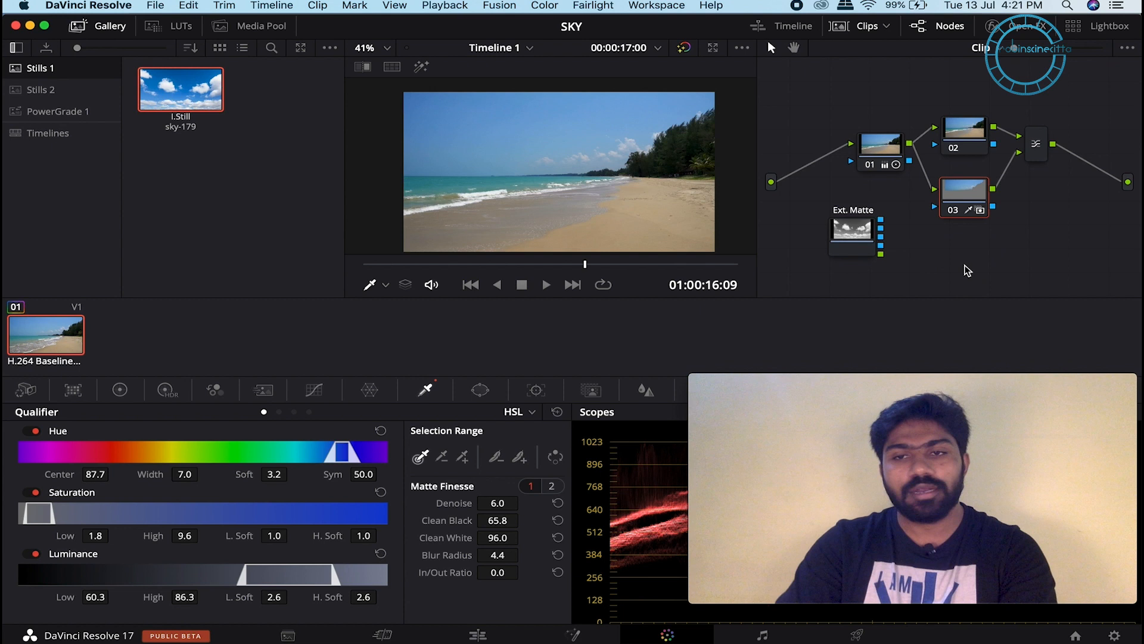
pyautogui.click(263, 26)
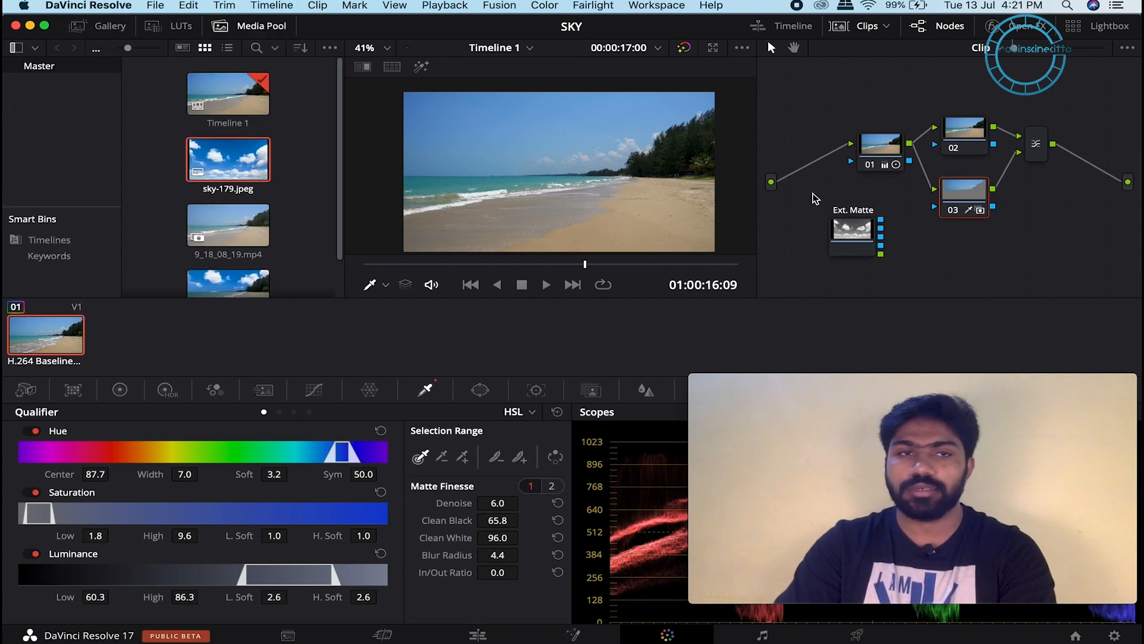
pyautogui.click(275, 28)
pyautogui.scroll(-3, 524, 111)
pyautogui.scroll(4, 438, 114)
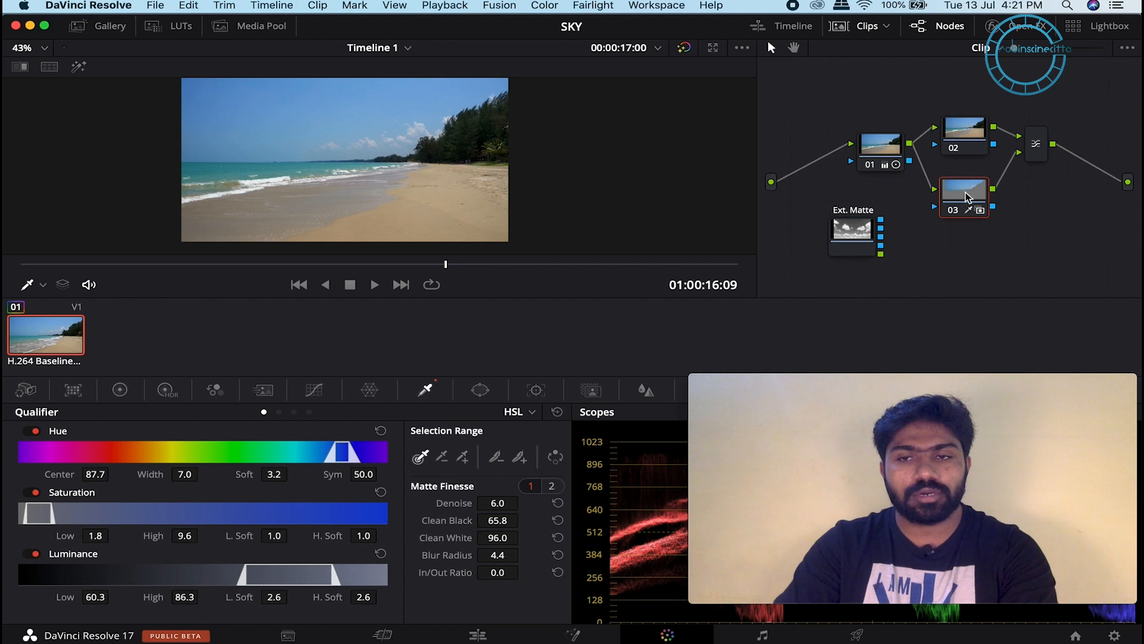
pyautogui.moveTo(967, 194)
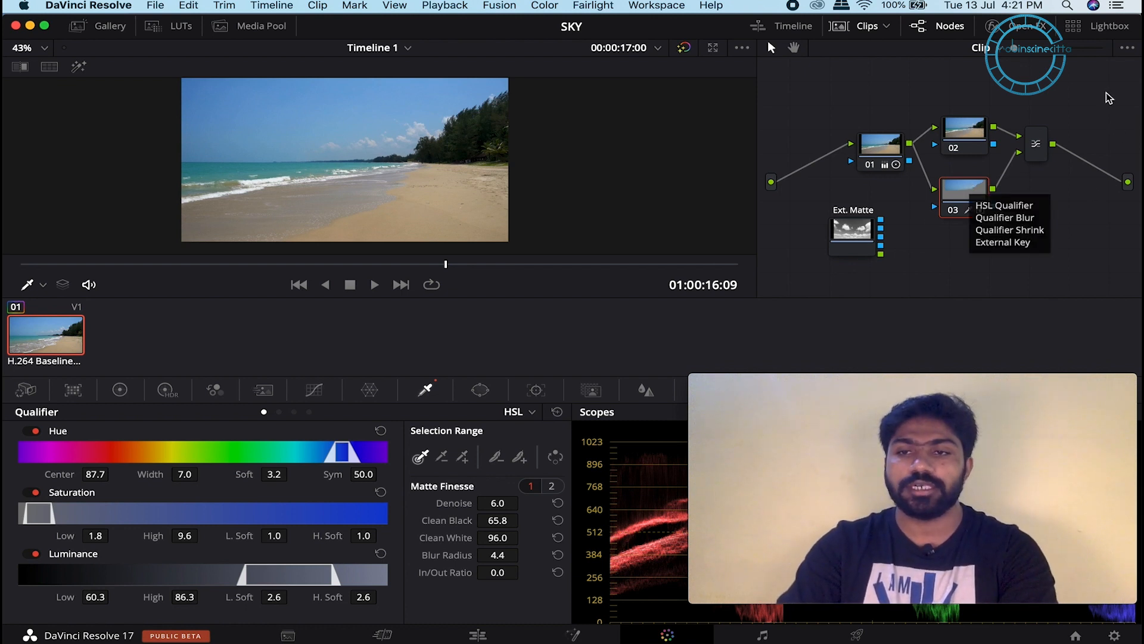
# Step: Drag the Resolve FX Transform Match Move effect from the Open FX library onto node 03
pyautogui.click(1024, 33)
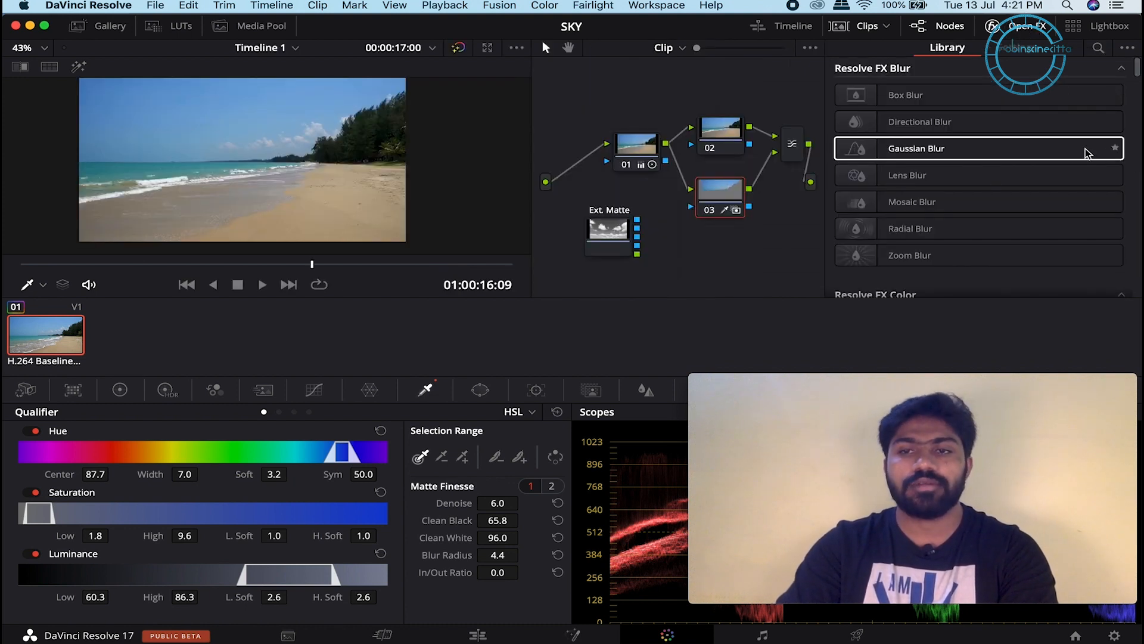
pyautogui.scroll(-8, 1079, 152)
pyautogui.scroll(-10, 1067, 152)
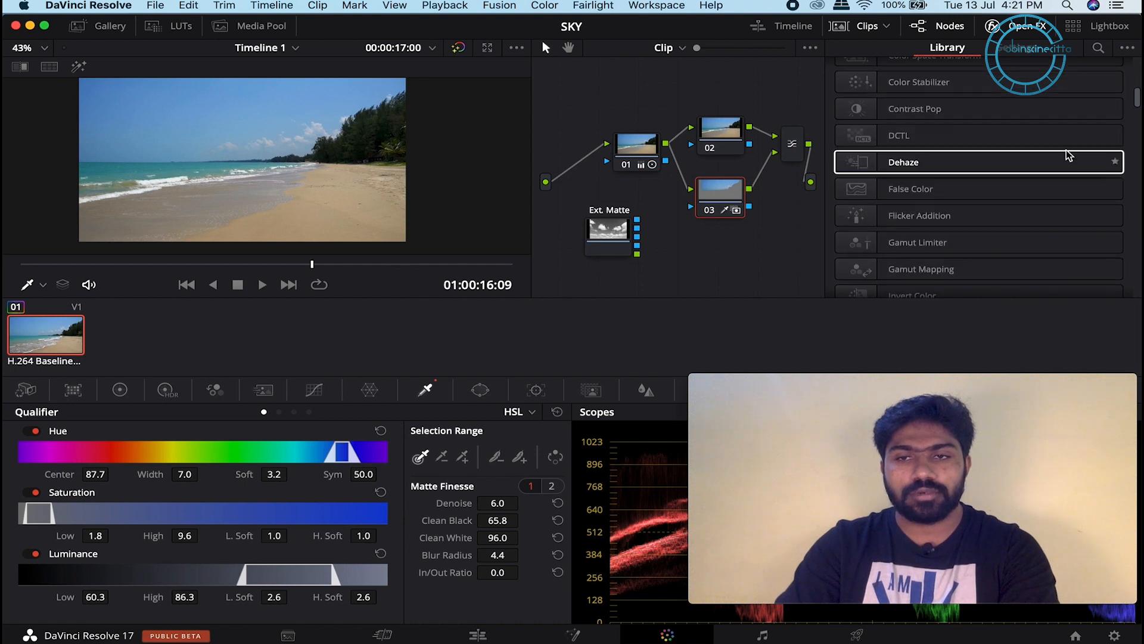
pyautogui.scroll(-5, 1067, 155)
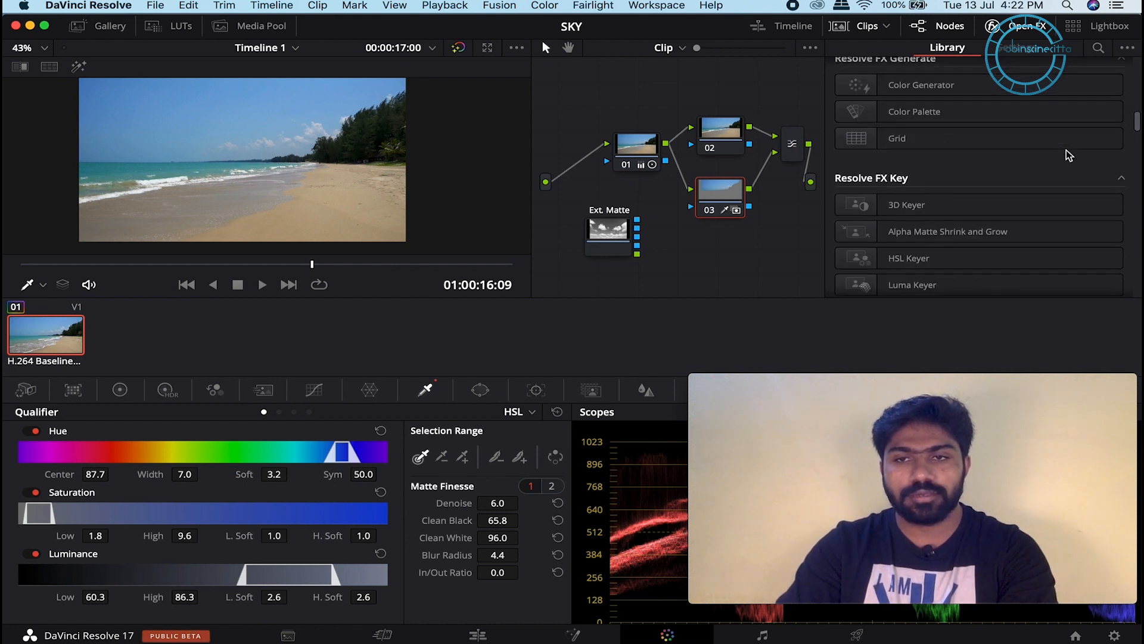
pyautogui.scroll(-4, 1066, 149)
pyautogui.scroll(-8, 1066, 149)
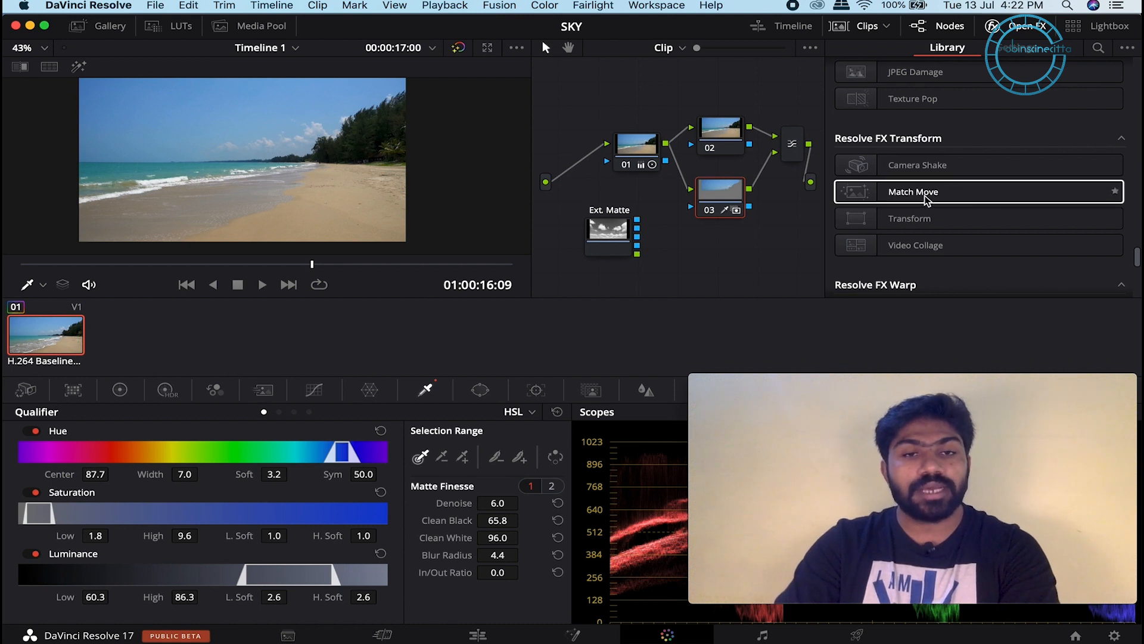
pyautogui.moveTo(935, 191); pyautogui.dragTo(720, 189)
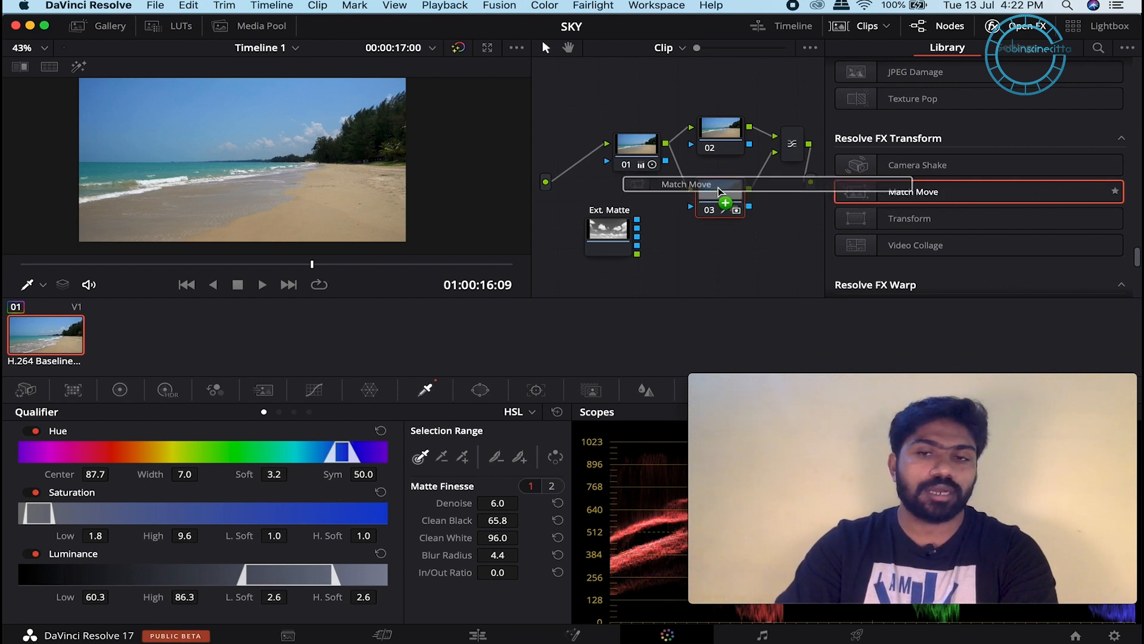
pyautogui.moveTo(718, 189); pyautogui.dragTo(719, 190)
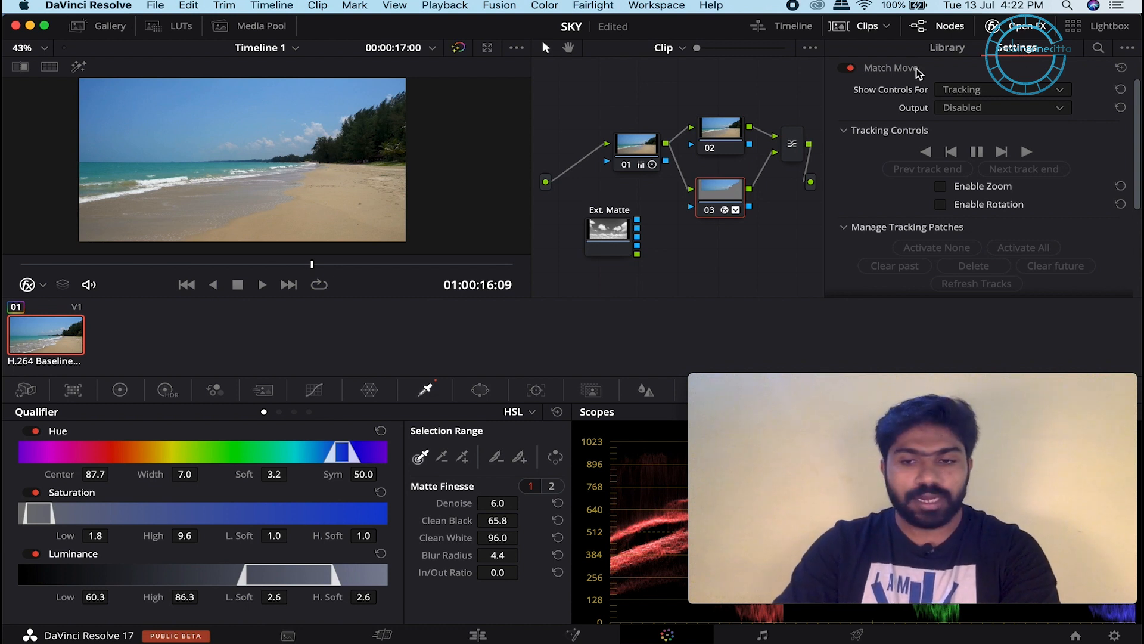
# Step: Add an OFX input to node 03 and turn on Use OFX Alpha
pyautogui.rightClick(719, 194)
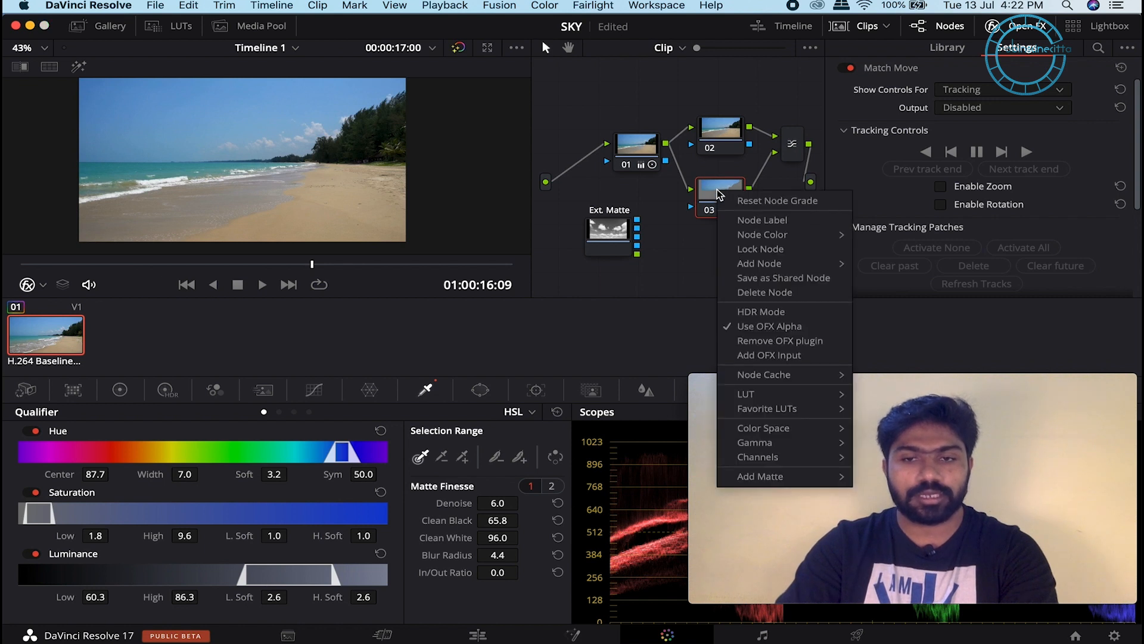
pyautogui.click(756, 355)
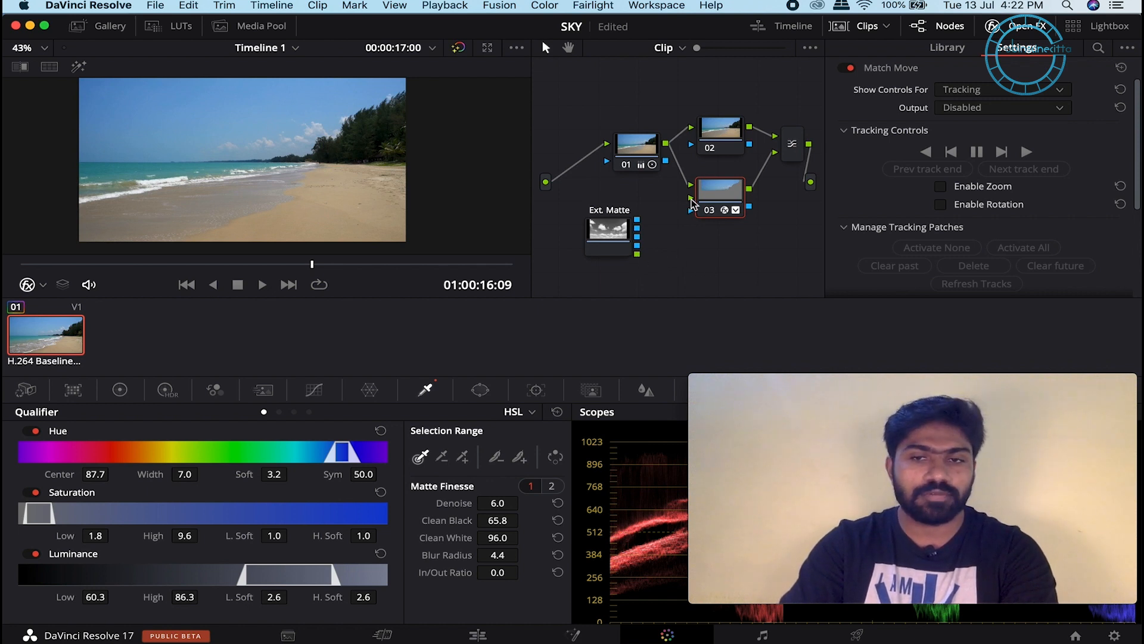
pyautogui.rightClick(723, 194)
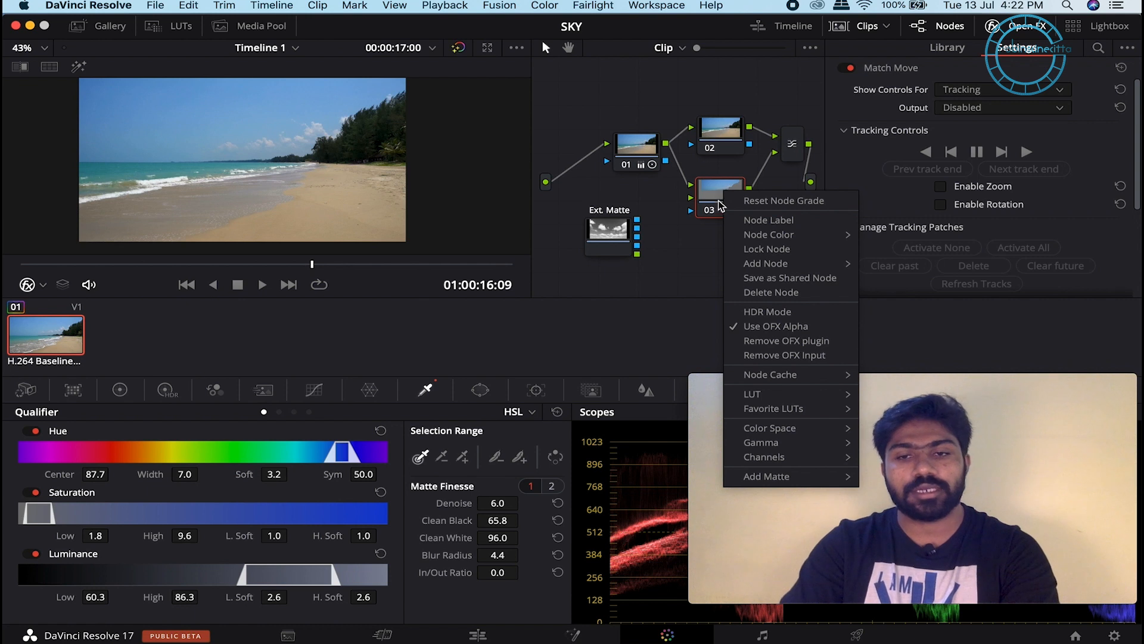
pyautogui.click(769, 331)
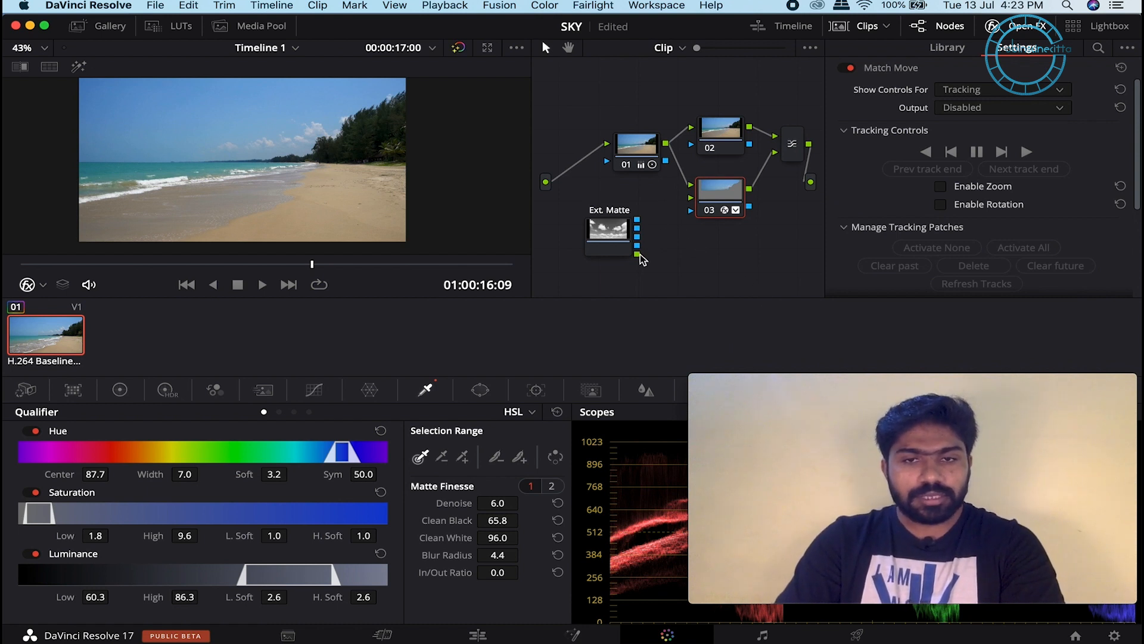
# Step: Wire the Ext. Matte node's output into node 03's new OFX input
pyautogui.moveTo(638, 255); pyautogui.dragTo(690, 197)
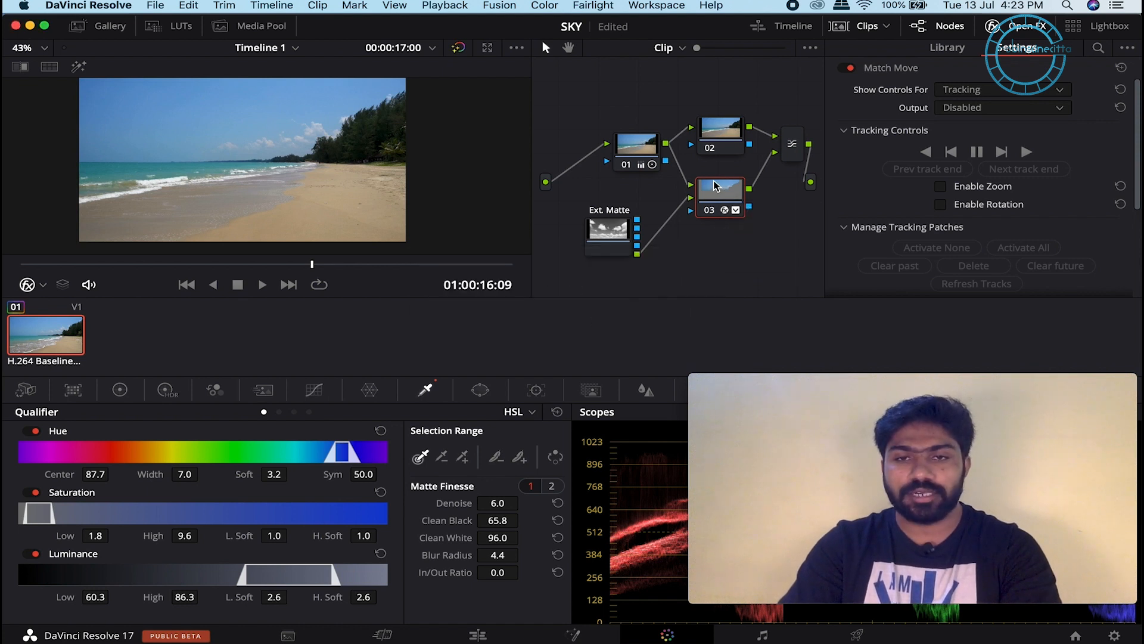
pyautogui.moveTo(717, 186); pyautogui.dragTo(718, 530)
pyautogui.scroll(-5, 742, 197)
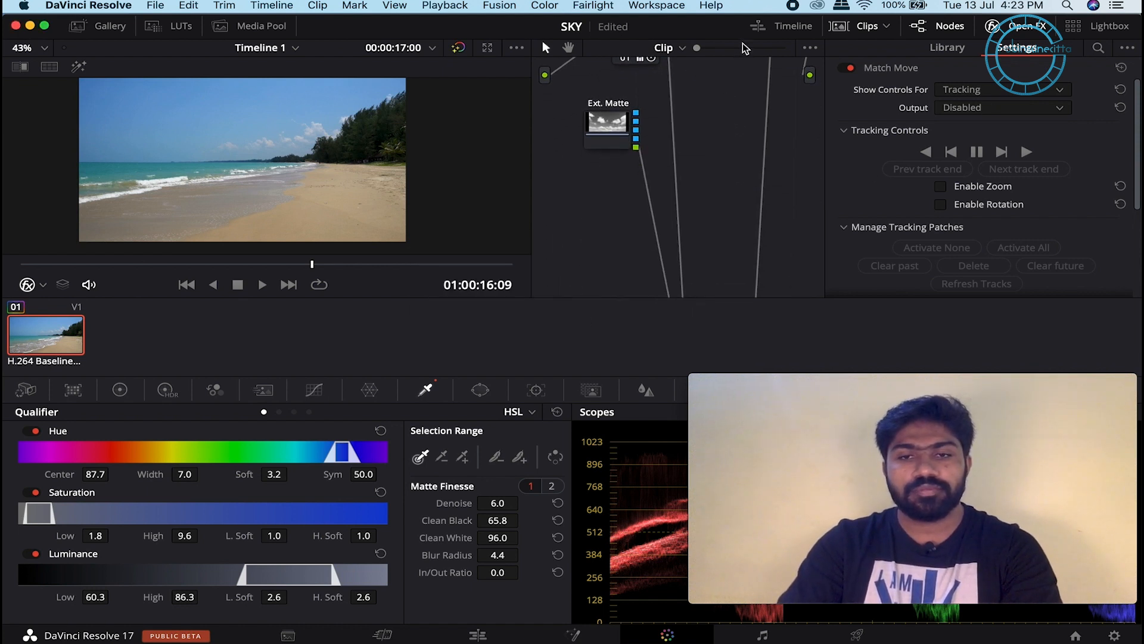
pyautogui.scroll(-4, 717, 173)
pyautogui.moveTo(695, 270); pyautogui.dragTo(734, 71)
# Step: Move node 03 back up into place beside the other nodes
pyautogui.scroll(5, 739, 202)
pyautogui.moveTo(737, 176); pyautogui.dragTo(739, 100)
pyautogui.scroll(1, 728, 229)
pyautogui.scroll(2, 731, 234)
pyautogui.moveTo(739, 186); pyautogui.dragTo(719, 191)
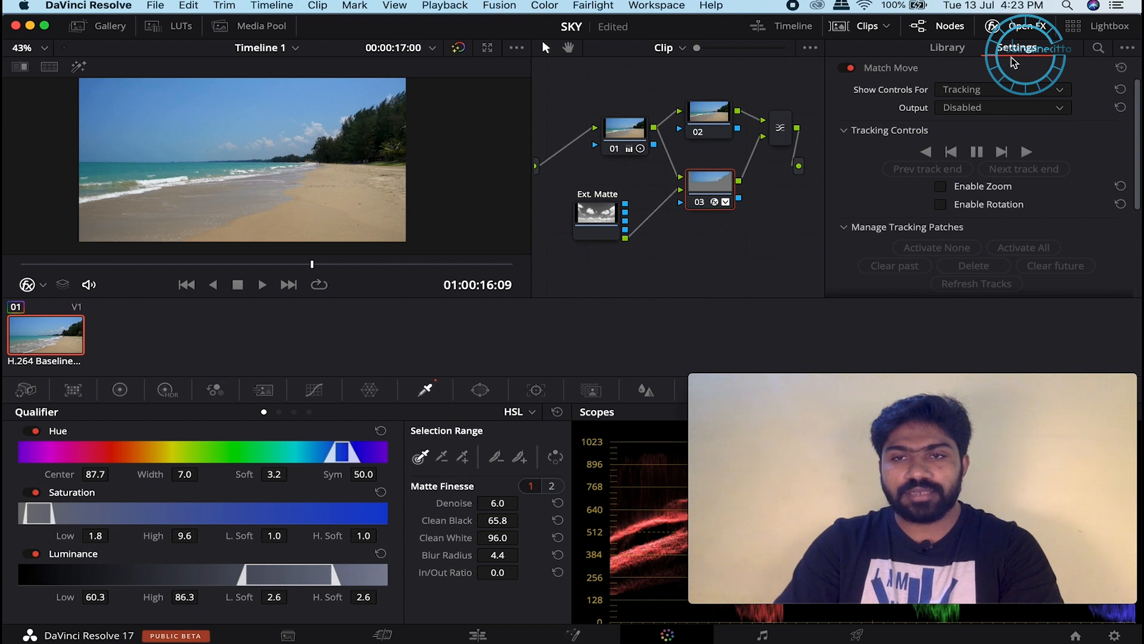
# Step: Switch Match Move's Show Controls For from Compositing to Positioning, revealing the corner grid
pyautogui.click(991, 92)
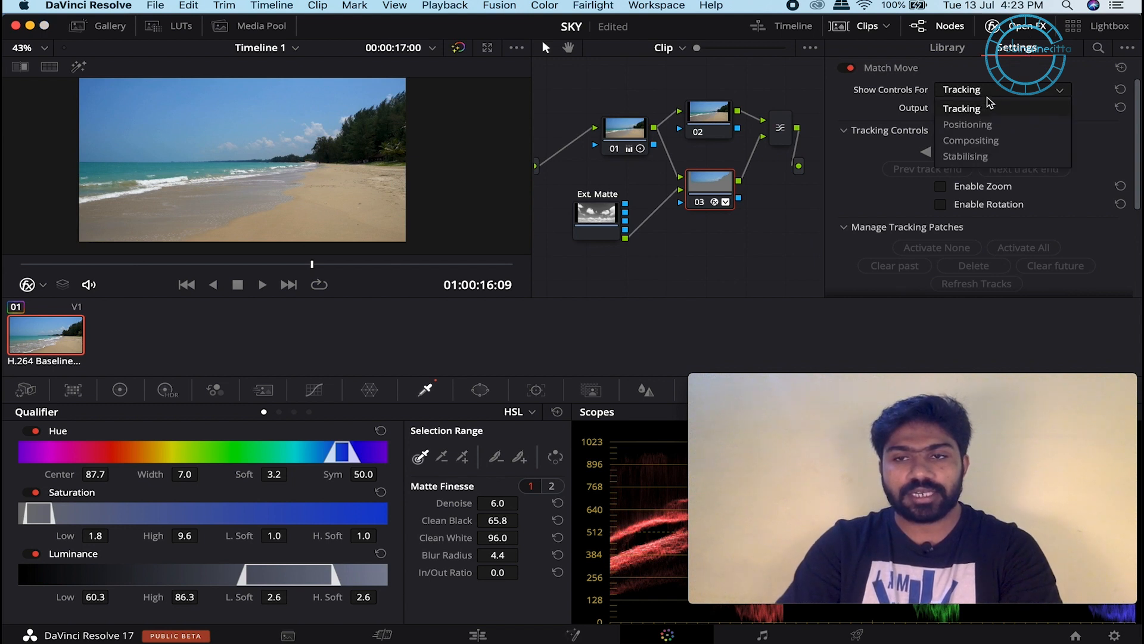
pyautogui.click(989, 141)
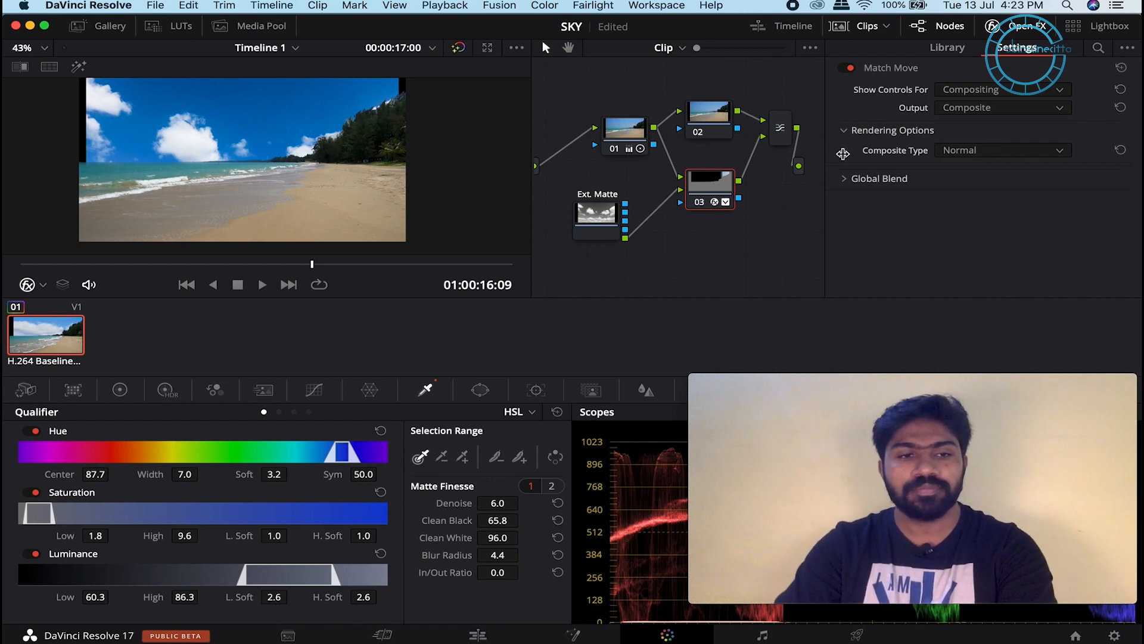
pyautogui.click(998, 90)
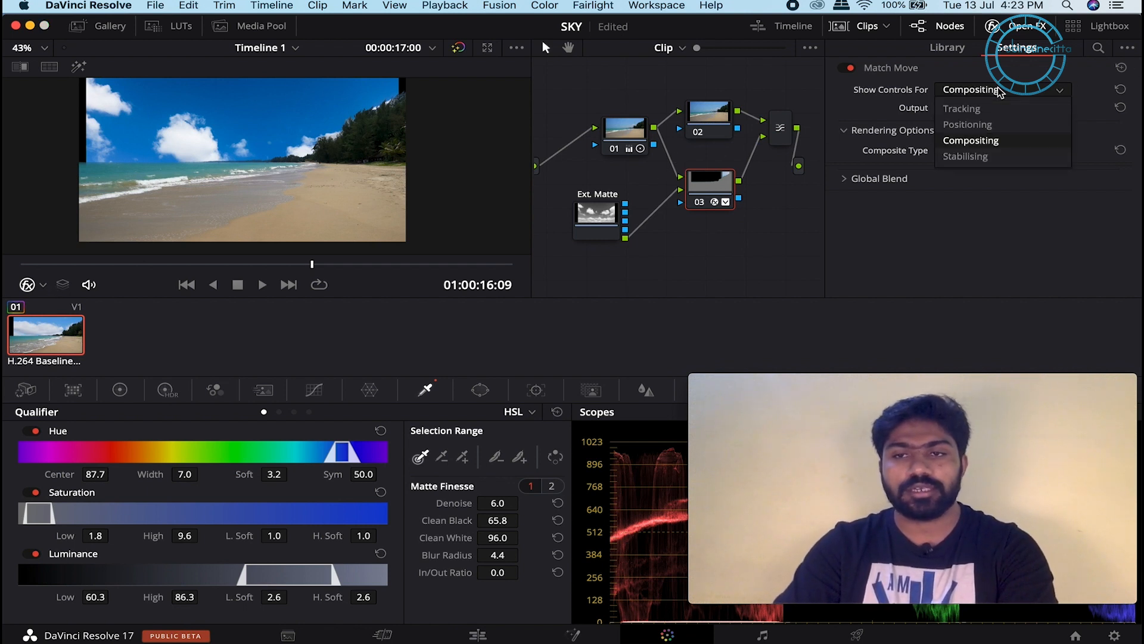
pyautogui.click(990, 125)
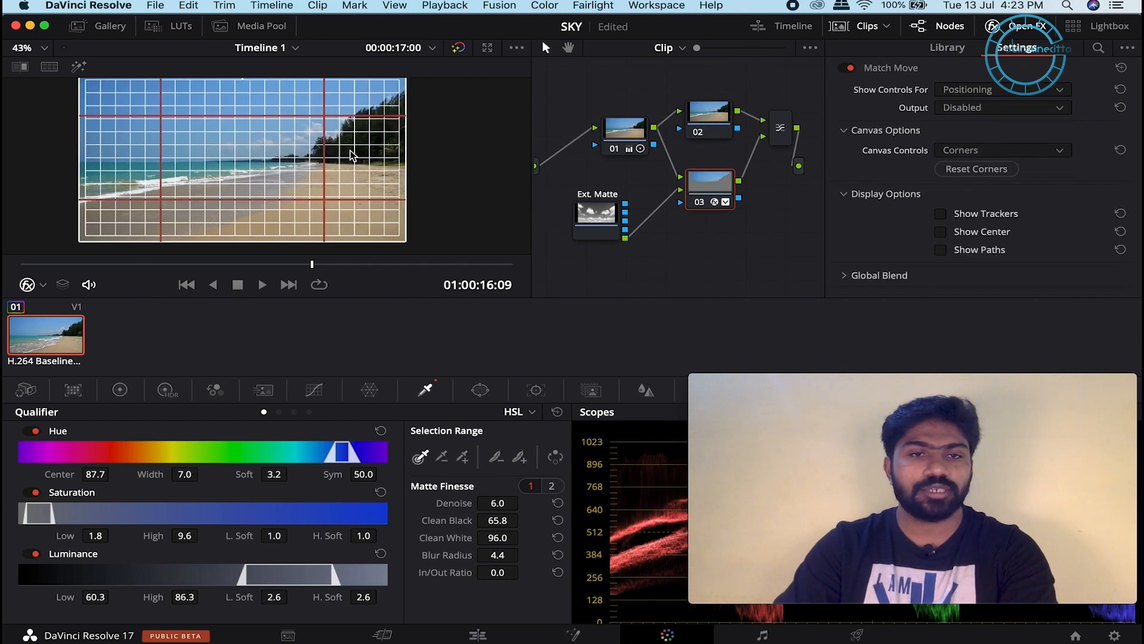
# Step: Set the viewer overlay to Open FX Overlay to display the sky's corner grid
pyautogui.scroll(-2, 420, 154)
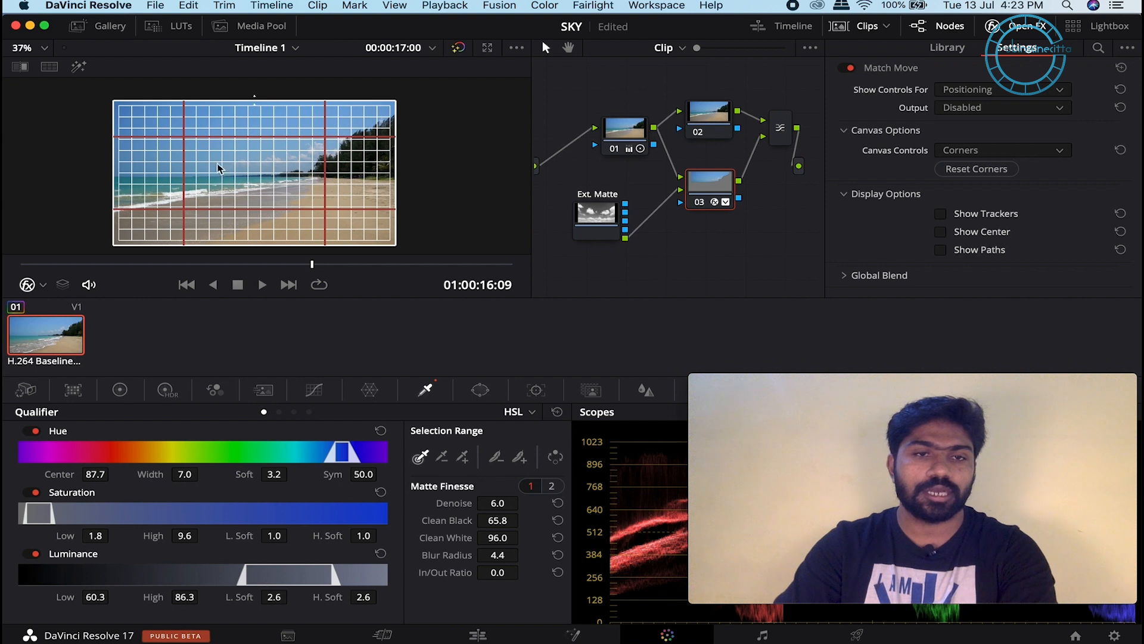
pyautogui.click(44, 286)
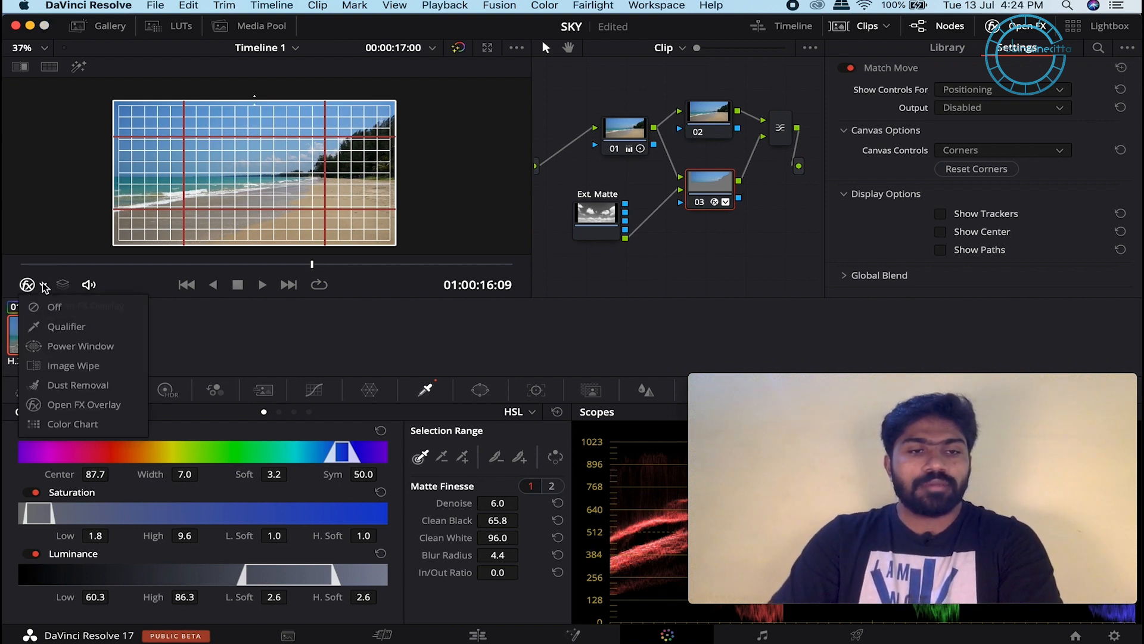
pyautogui.click(56, 307)
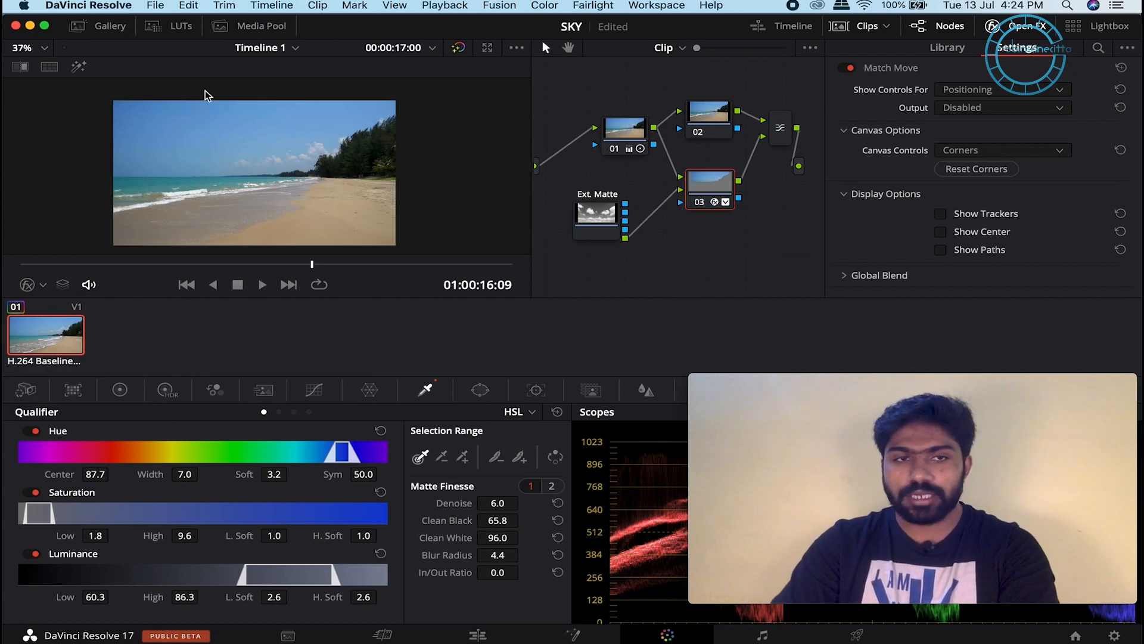
pyautogui.click(41, 285)
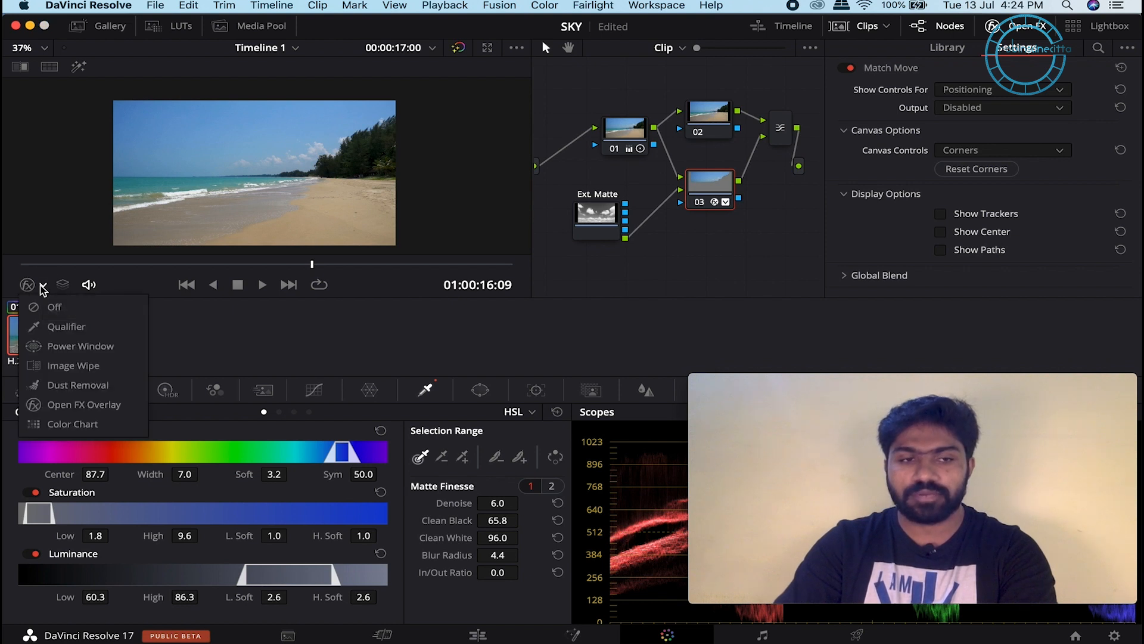
pyautogui.click(67, 406)
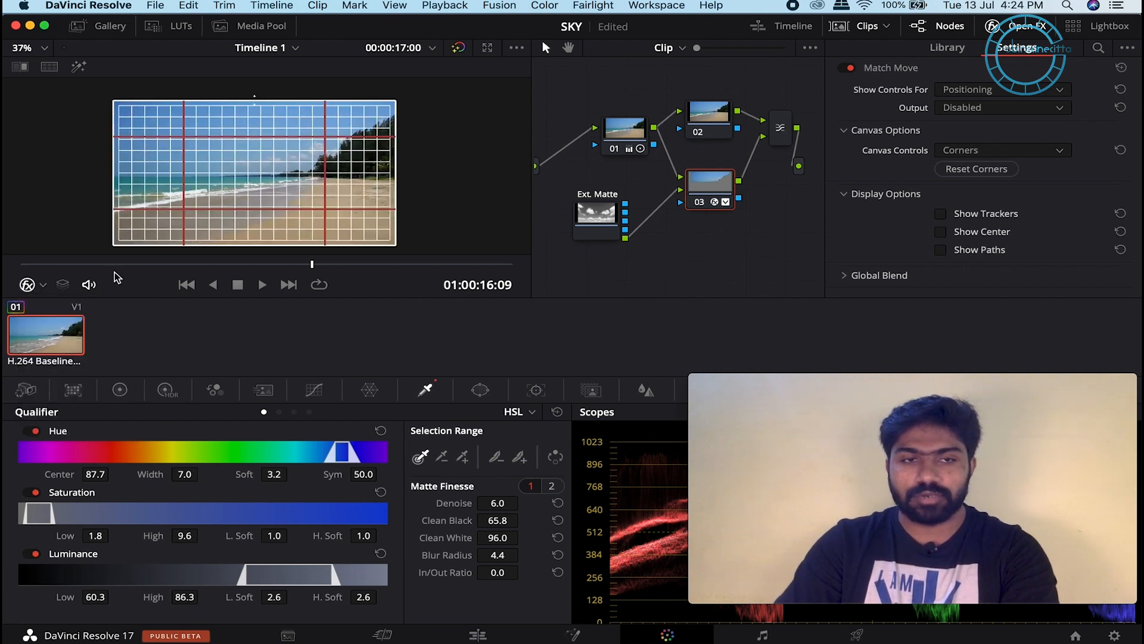
# Step: Shift the sky grid upward and stretch its left and right edges outward
pyautogui.scroll(1, 426, 135)
pyautogui.moveTo(273, 196); pyautogui.dragTo(272, 182)
pyautogui.moveTo(407, 143); pyautogui.dragTo(438, 142)
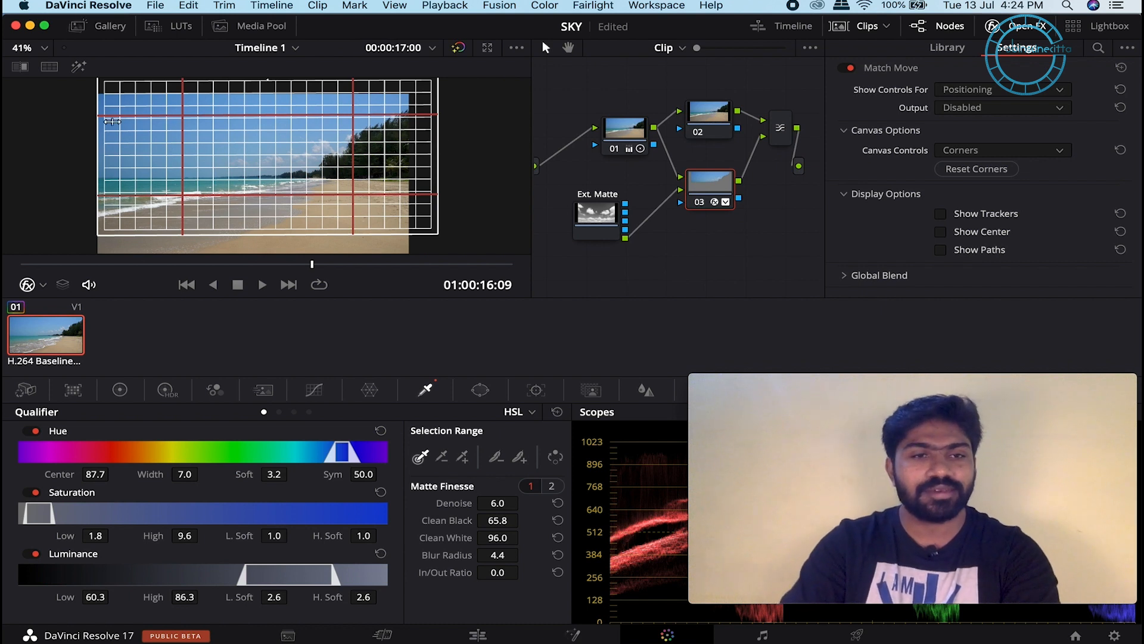
pyautogui.moveTo(102, 123); pyautogui.dragTo(77, 130)
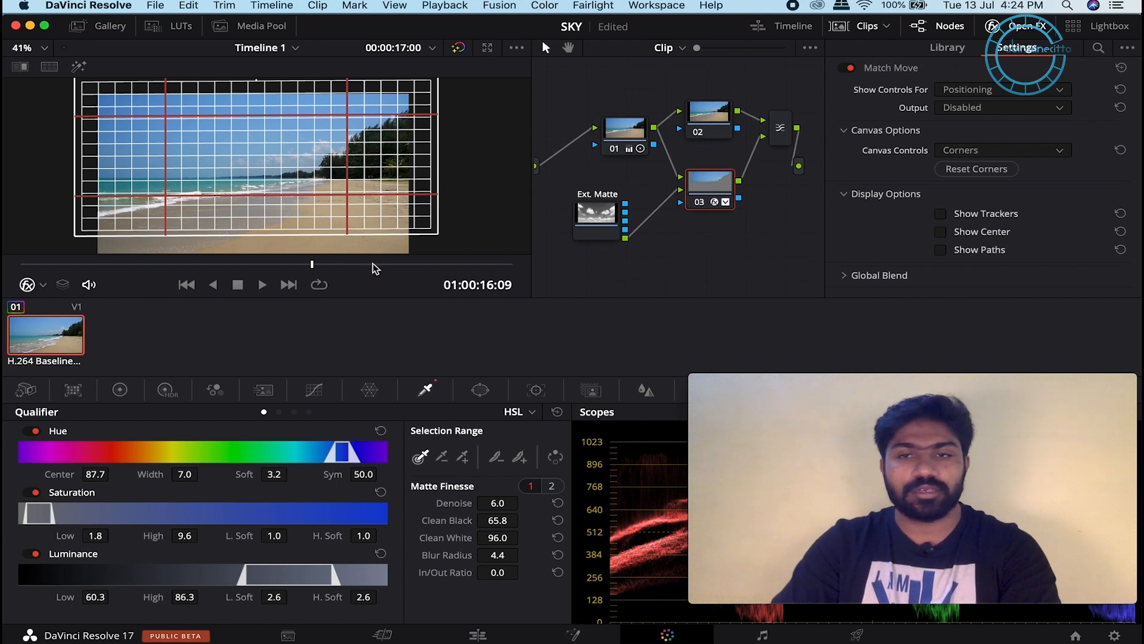
# Step: Set Match Move's Show Controls For back to Compositing to view the composited sky
pyautogui.click(989, 89)
pyautogui.click(979, 141)
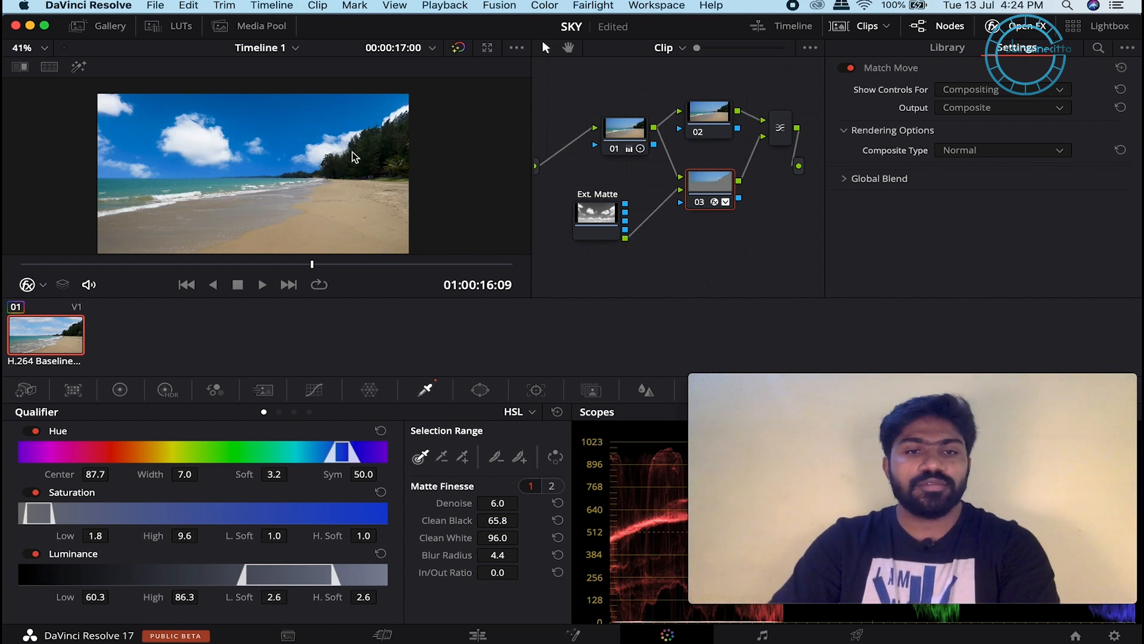
pyautogui.scroll(1, 361, 154)
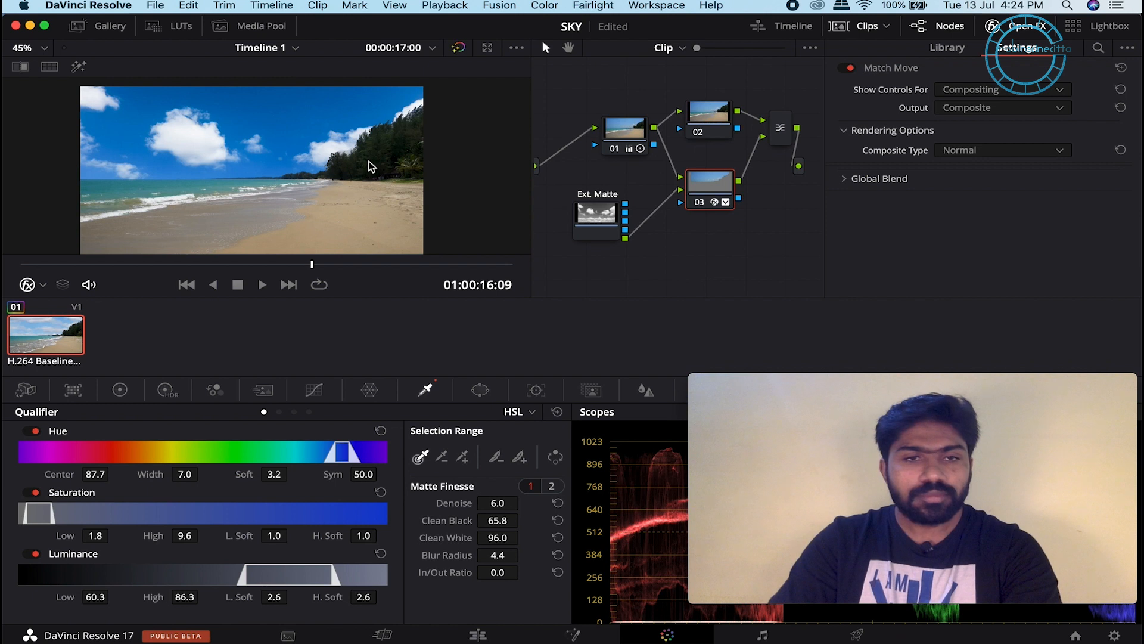
# Step: Grade node 03 in the Color Wheels to lift 0.03, gamma −0.11, gain 1.09
pyautogui.scroll(-1, 368, 167)
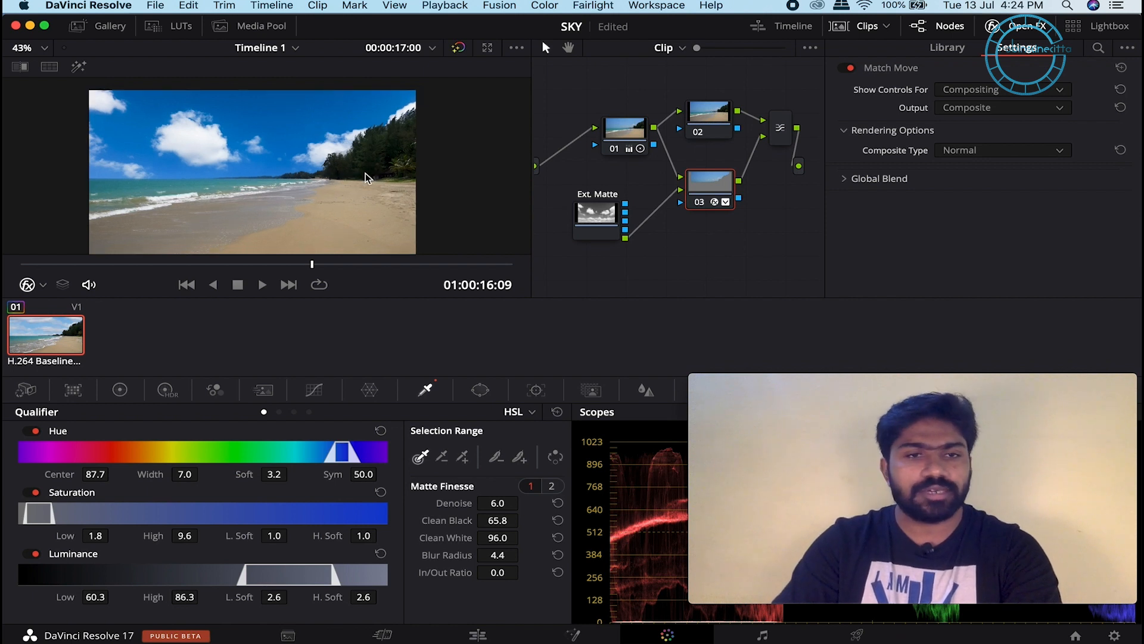
pyautogui.click(122, 389)
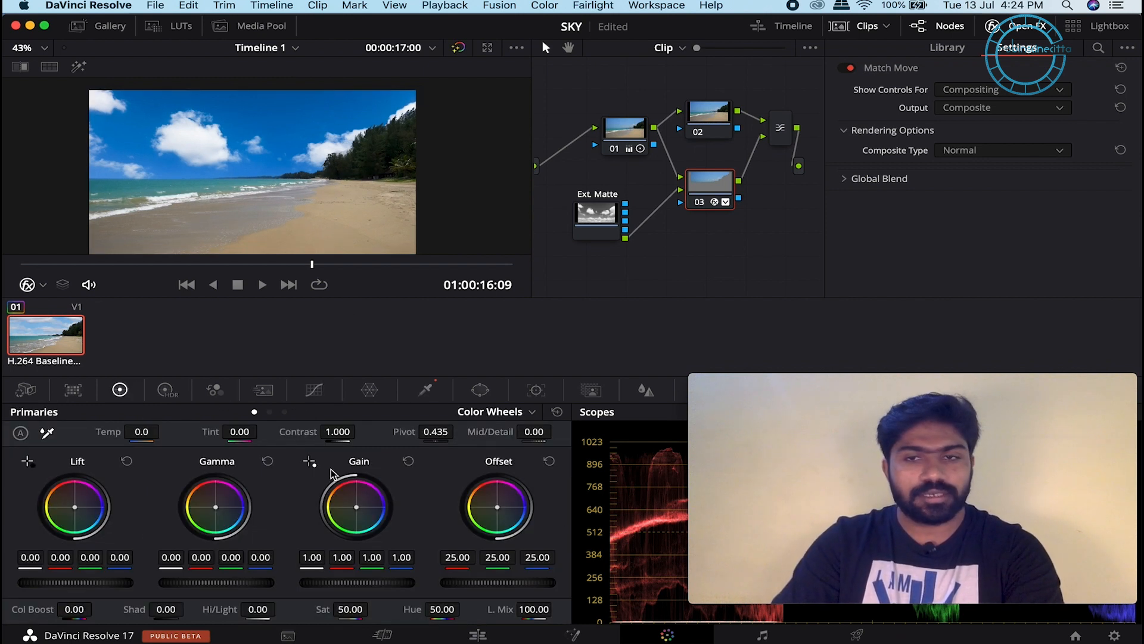
pyautogui.scroll(-2, 234, 583)
pyautogui.scroll(-2, 235, 583)
pyautogui.scroll(3, 100, 584)
pyautogui.scroll(1, 384, 581)
pyautogui.scroll(6, 383, 582)
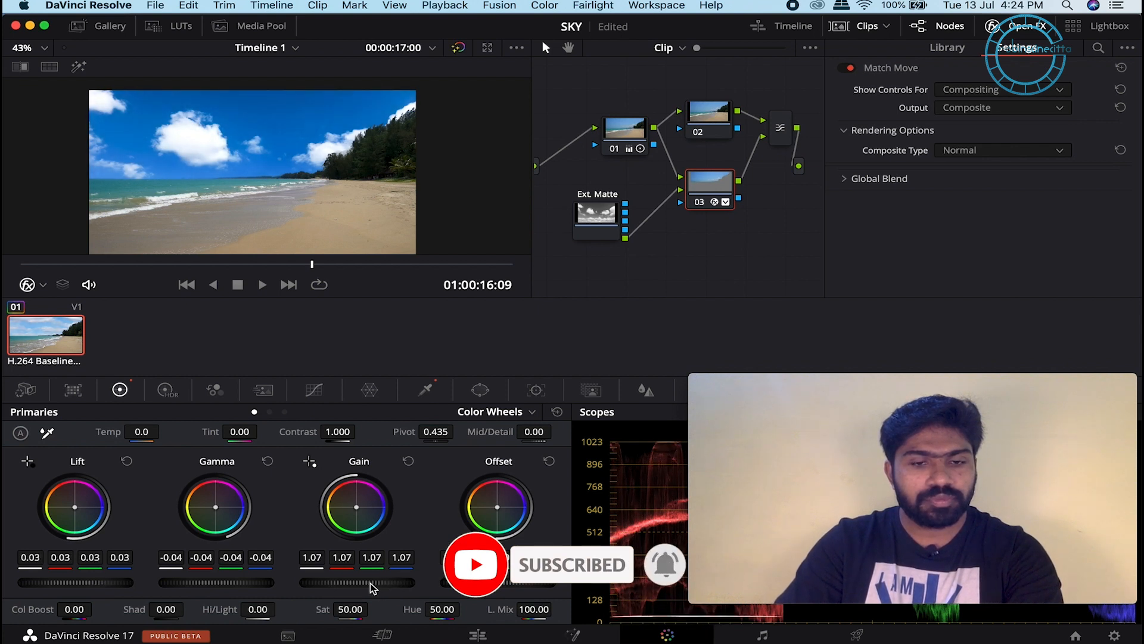
pyautogui.scroll(2, 373, 588)
pyautogui.scroll(-2, 228, 581)
pyautogui.scroll(-2, 227, 581)
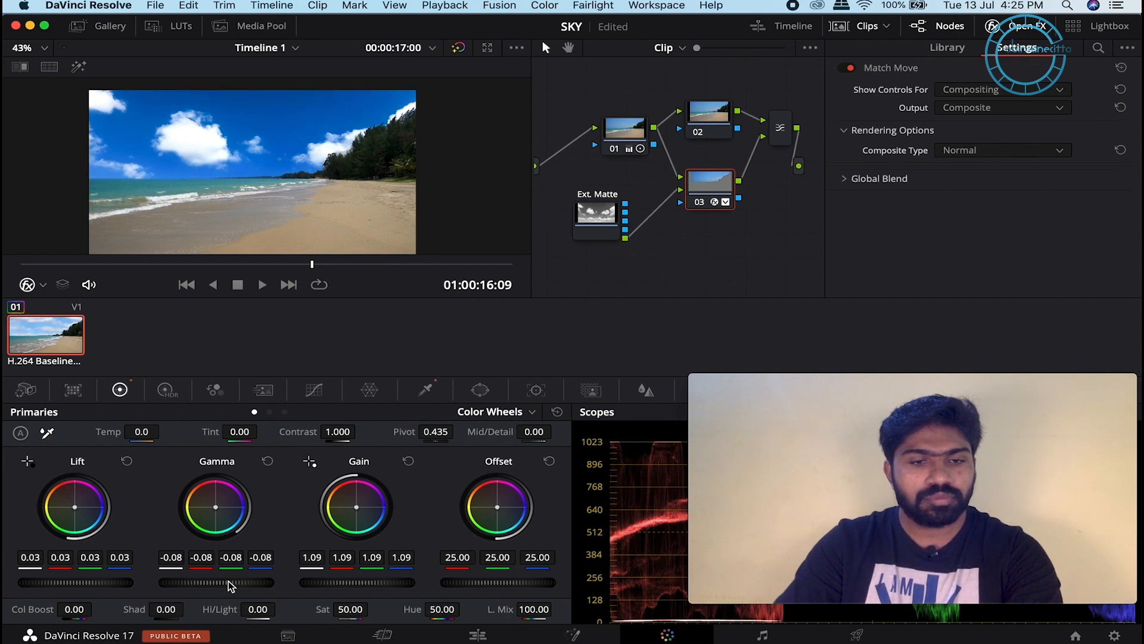
pyautogui.scroll(-3, 228, 580)
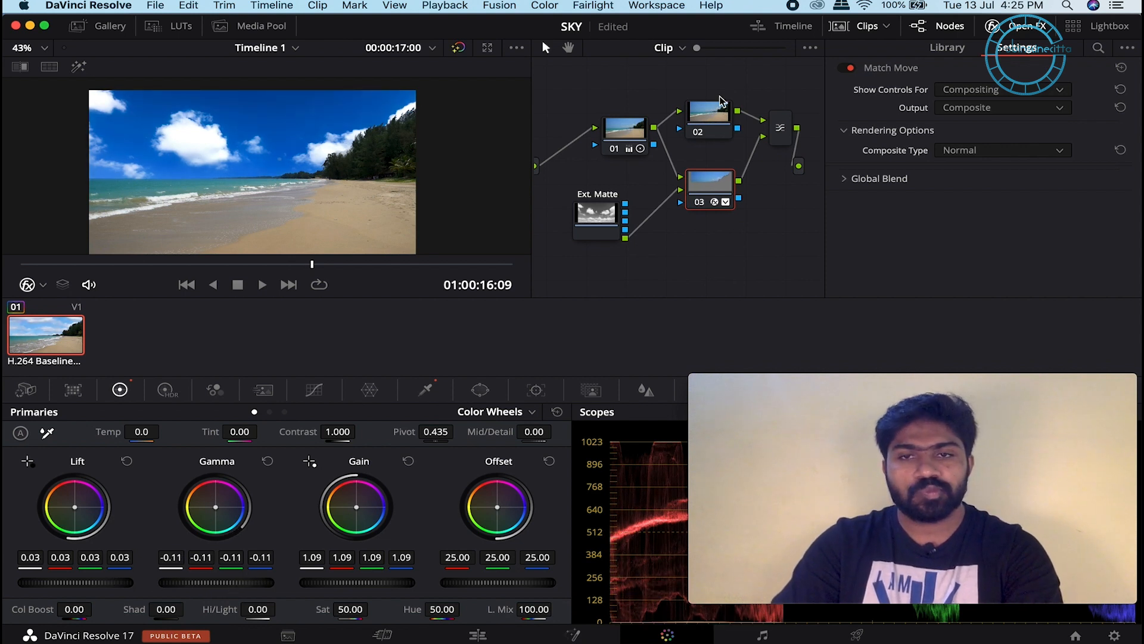
# Step: Raise node 02's gamma to 0.04
pyautogui.click(721, 102)
pyautogui.scroll(3, 236, 584)
pyautogui.scroll(1, 236, 584)
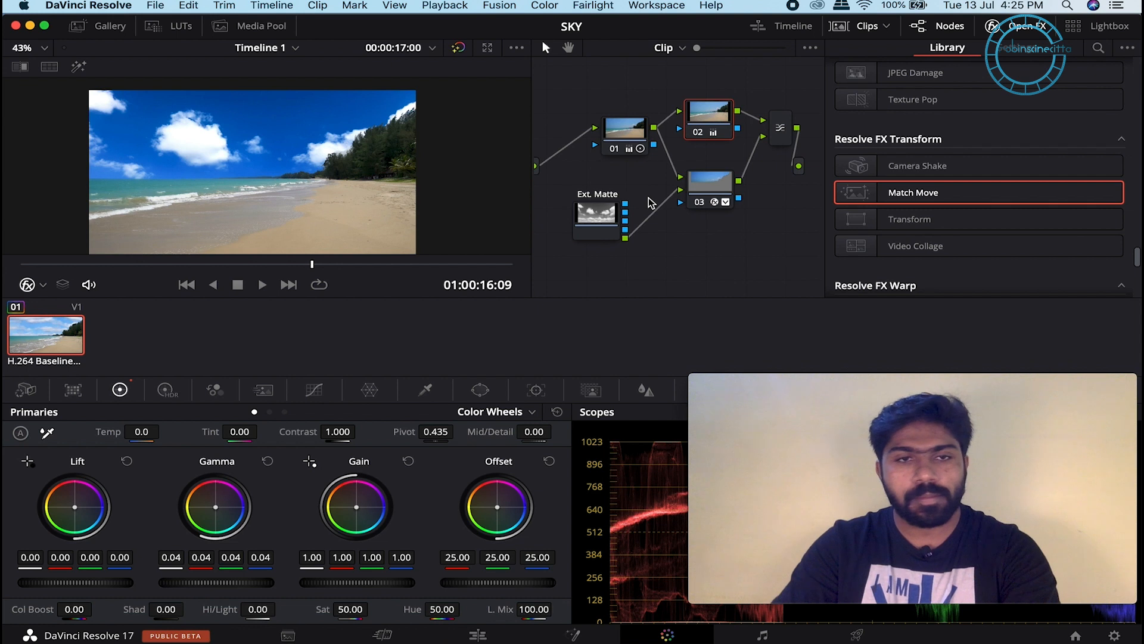
# Step: Lower node 03's Key Output Gain to 0.776 in the Key palette
pyautogui.click(1026, 26)
pyautogui.click(776, 198)
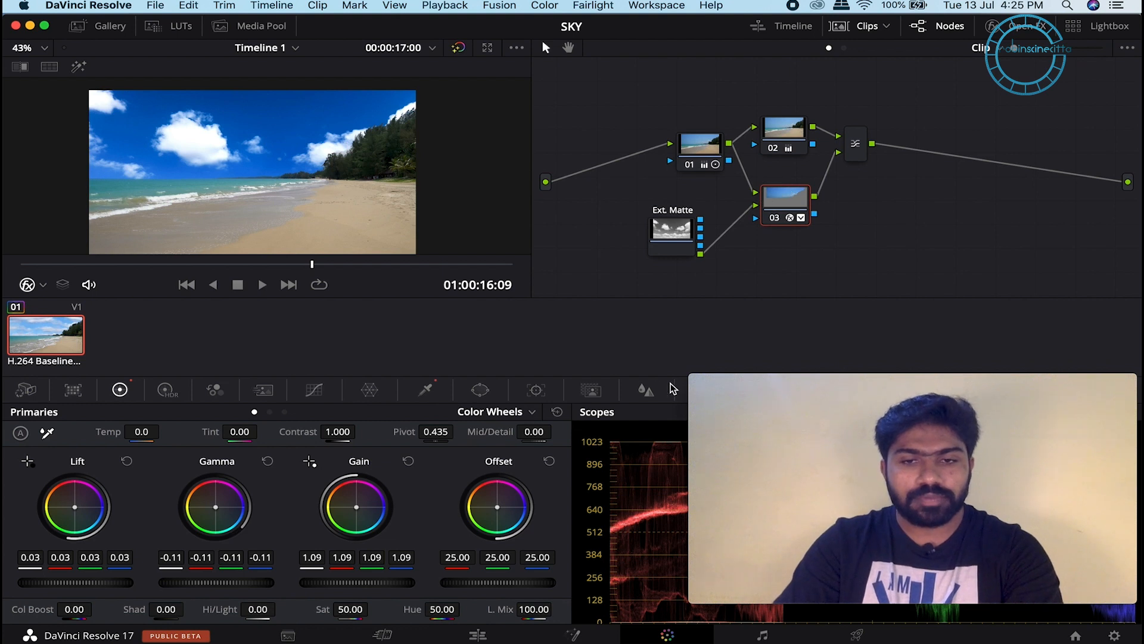
pyautogui.moveTo(818, 374); pyautogui.dragTo(856, 378)
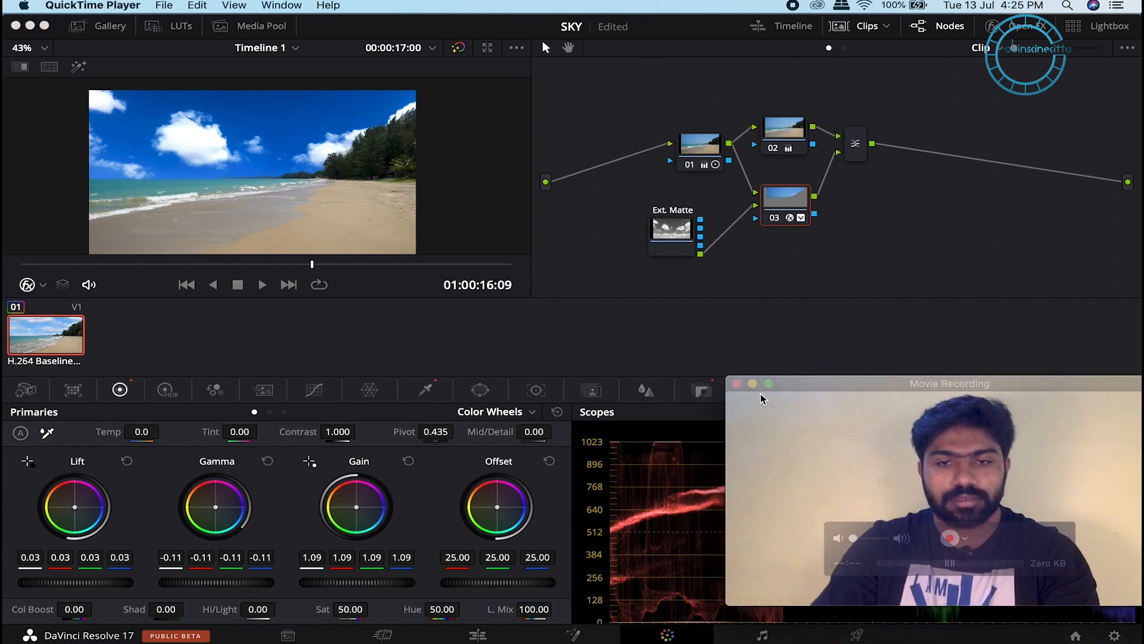
pyautogui.click(703, 394)
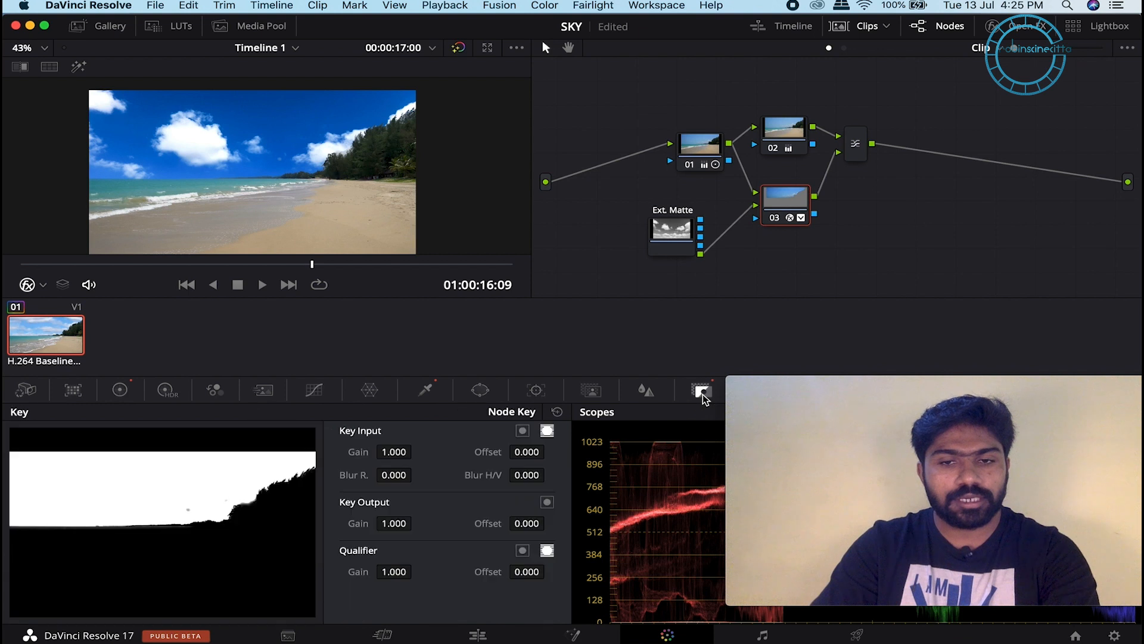
pyautogui.moveTo(395, 523); pyautogui.dragTo(790, 322)
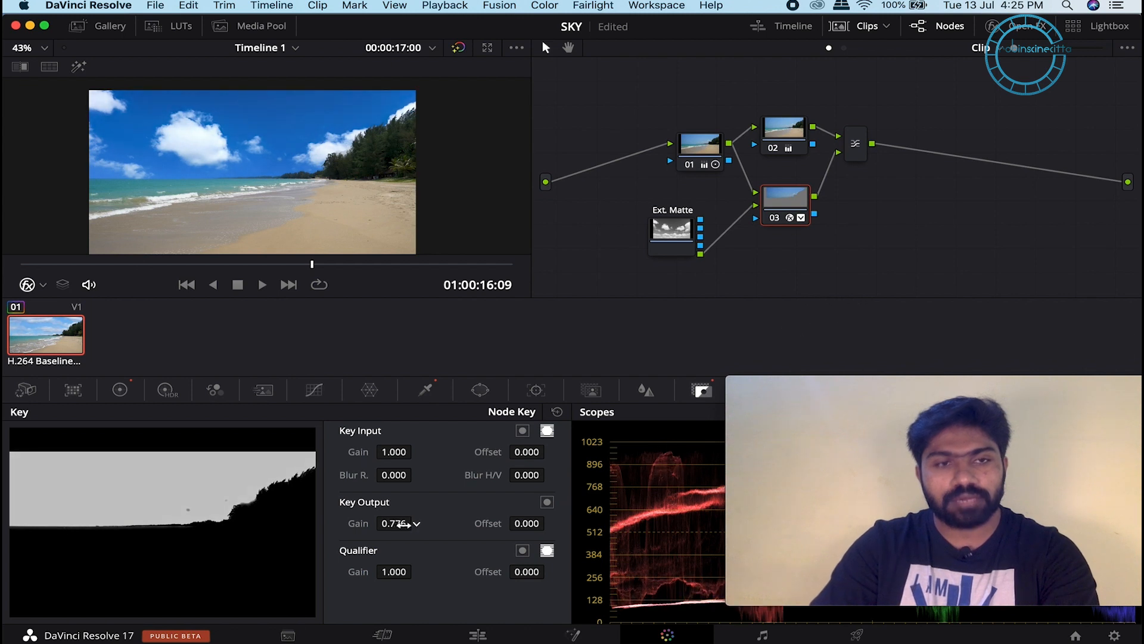
# Step: Select node 02 and bring back the primary Color Wheels
pyautogui.scroll(4, 367, 151)
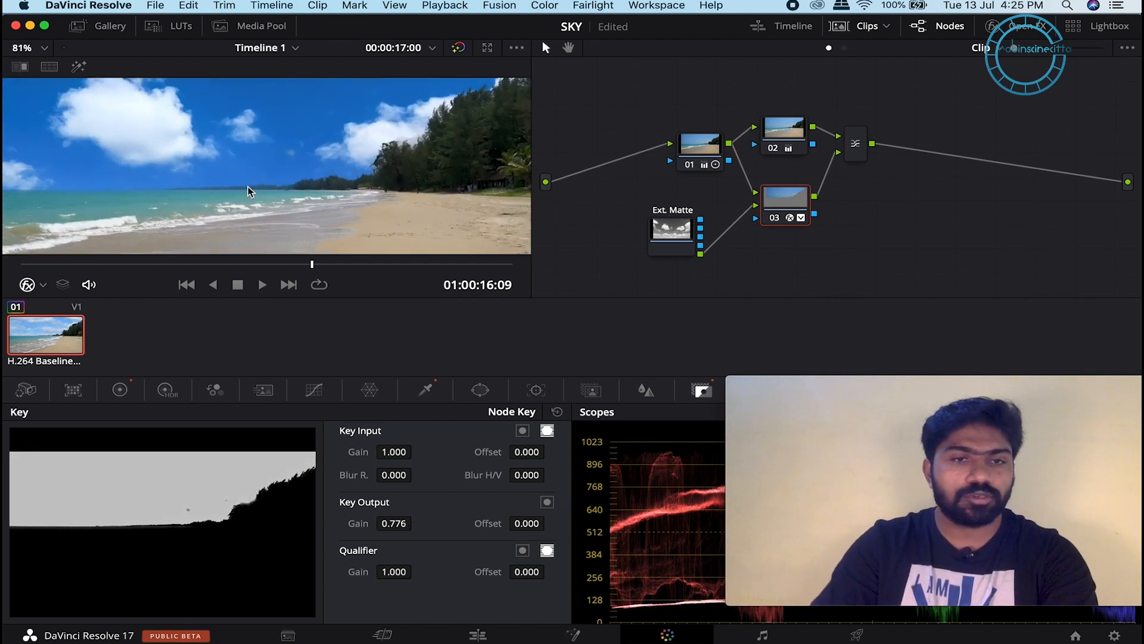
pyautogui.scroll(-4, 389, 149)
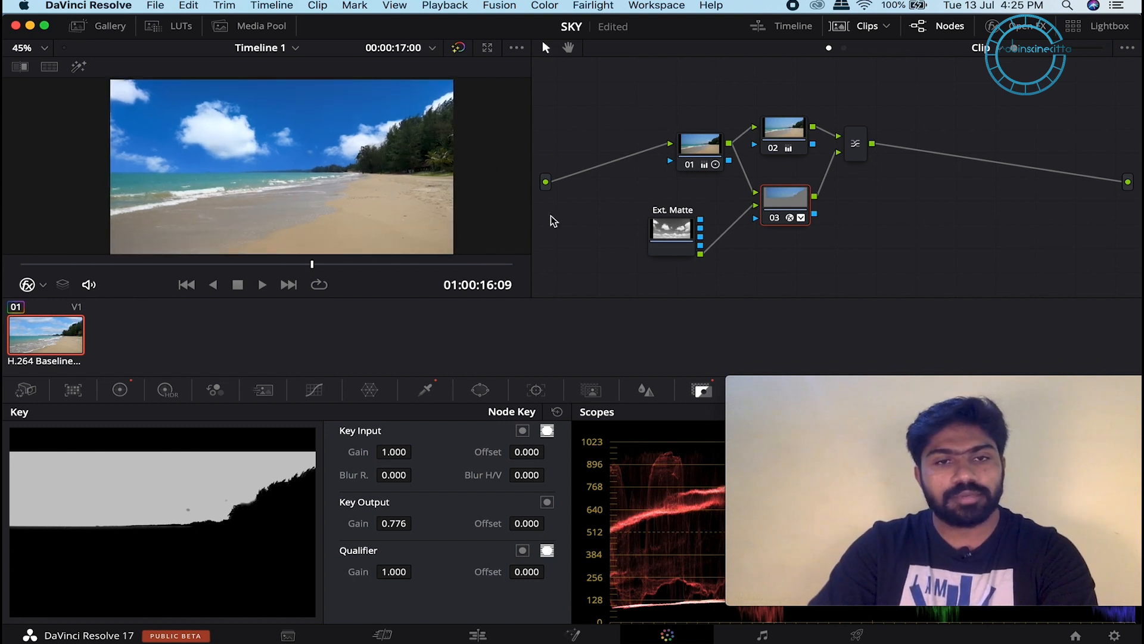
pyautogui.click(786, 126)
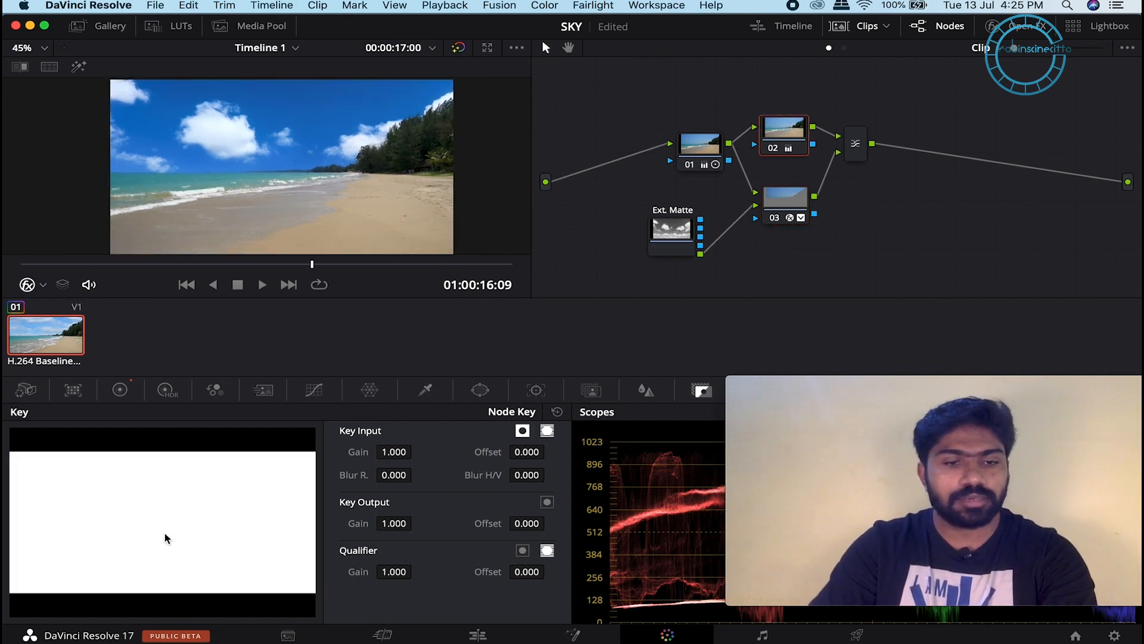
pyautogui.click(120, 389)
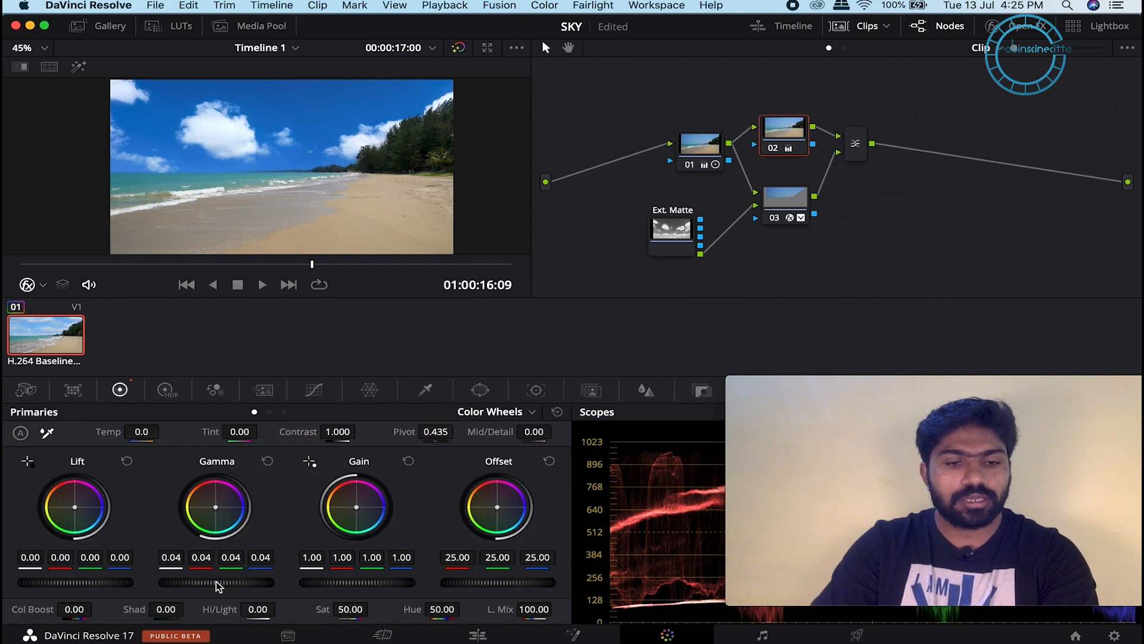
# Step: Lower node 02's Gain master wheel to 0.89
pyautogui.scroll(-3, 99, 584)
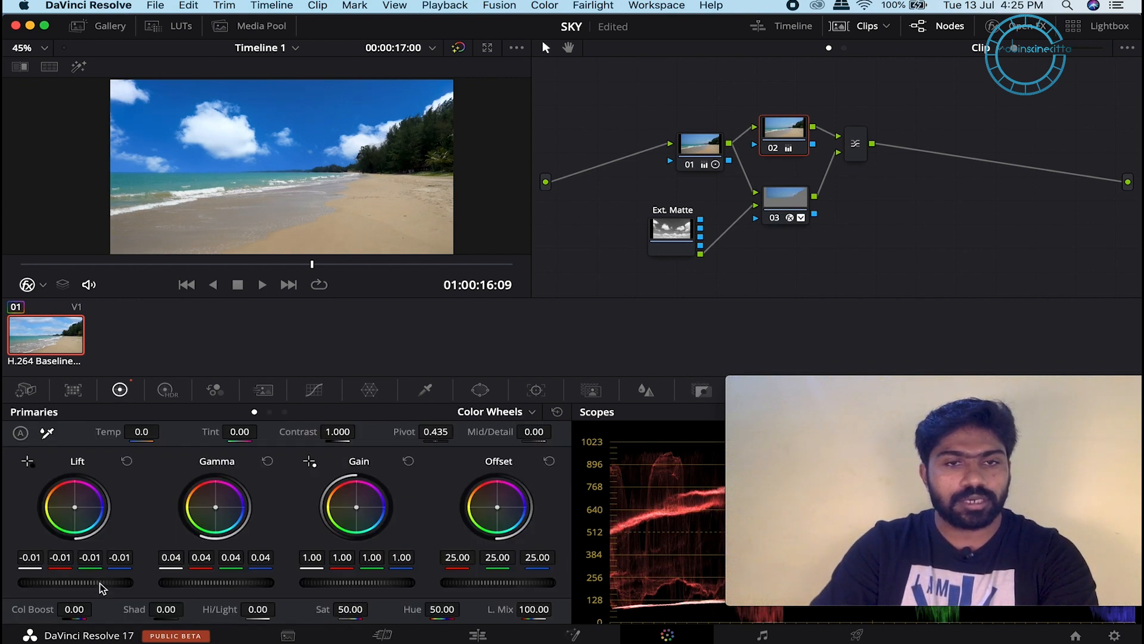
pyautogui.scroll(3, 100, 584)
pyautogui.moveTo(397, 590); pyautogui.dragTo(388, 584)
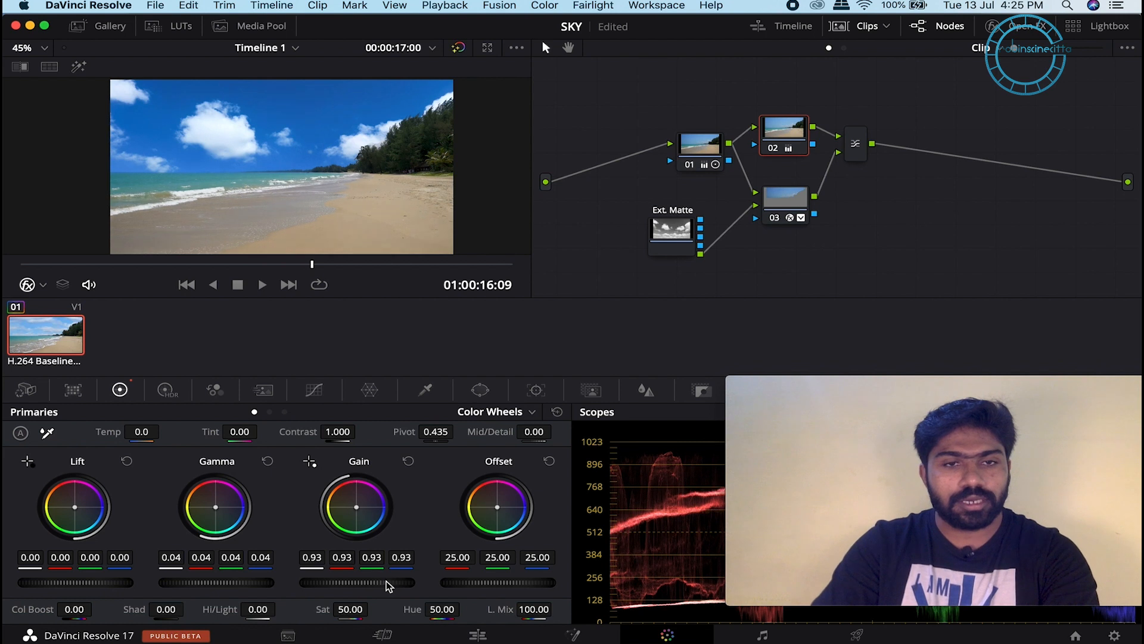
pyautogui.scroll(-1, 388, 586)
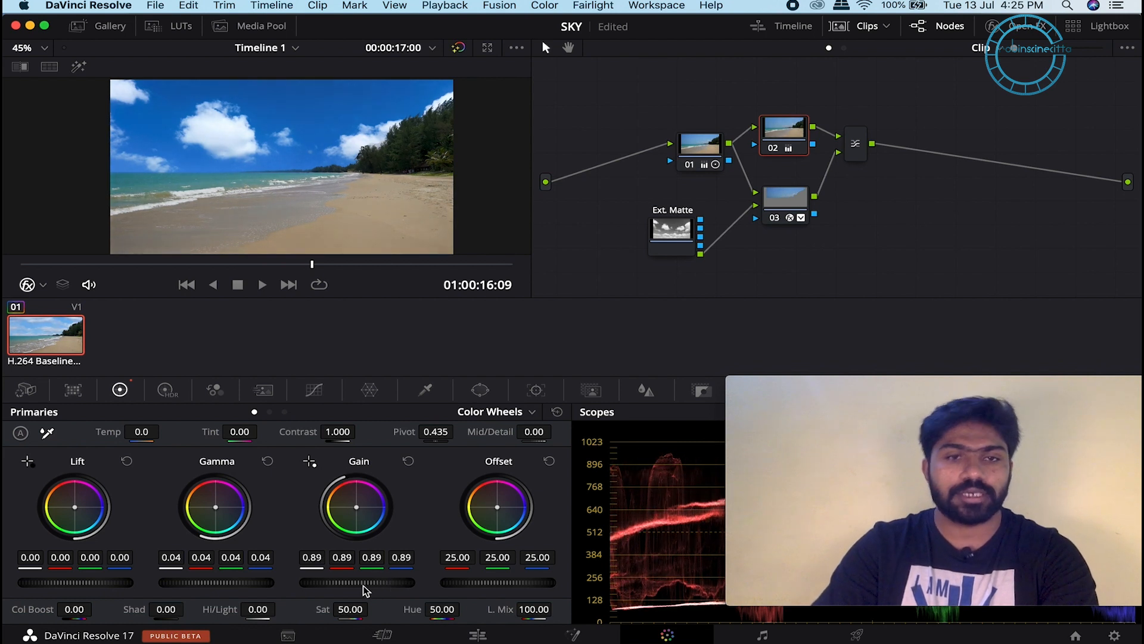
pyautogui.scroll(1, 344, 156)
# Step: Return the playhead to the clip's start and play it in the cinema viewer
pyautogui.scroll(-2, 313, 168)
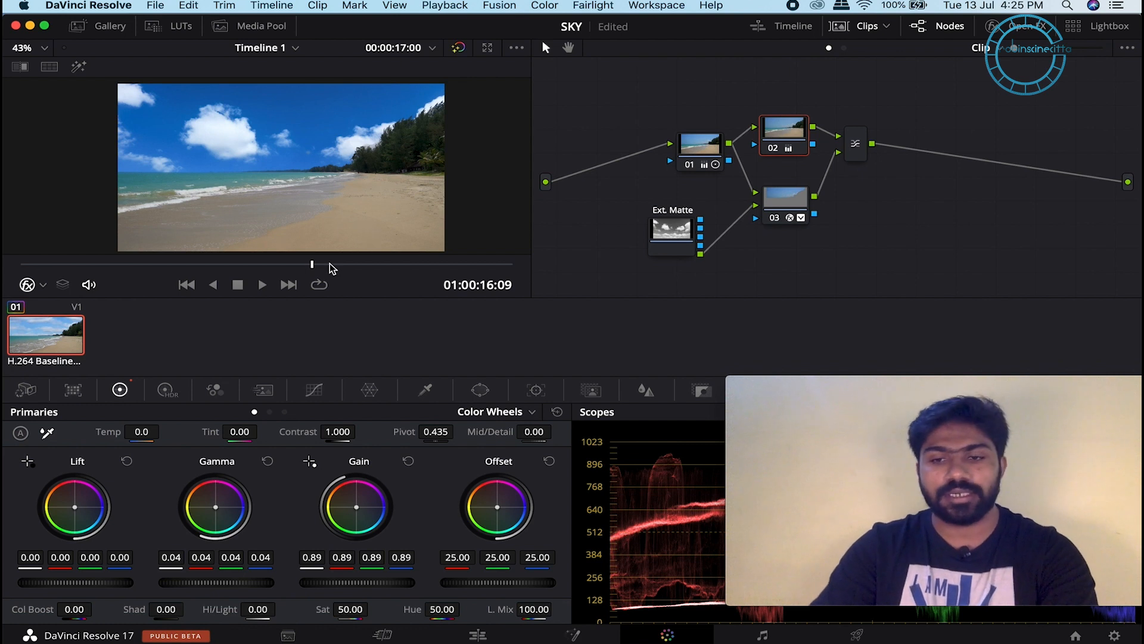
pyautogui.moveTo(302, 264); pyautogui.dragTo(3, 280)
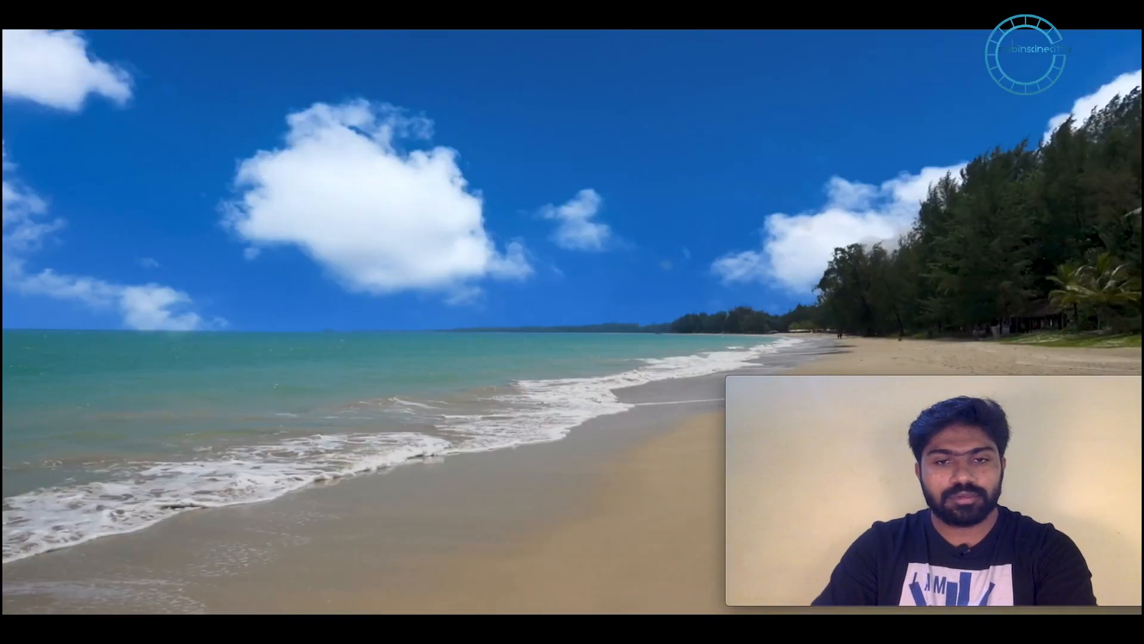
pyautogui.moveTo(457, 225)
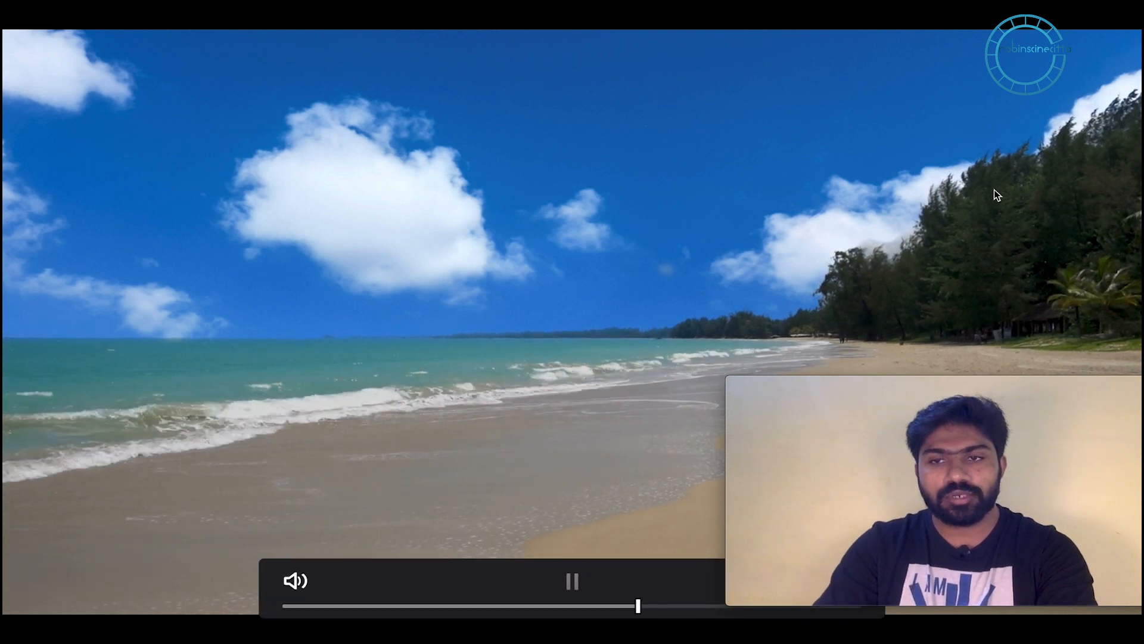
# Step: Exit the full-screen cinema viewer with Escape
pyautogui.press('Escape')
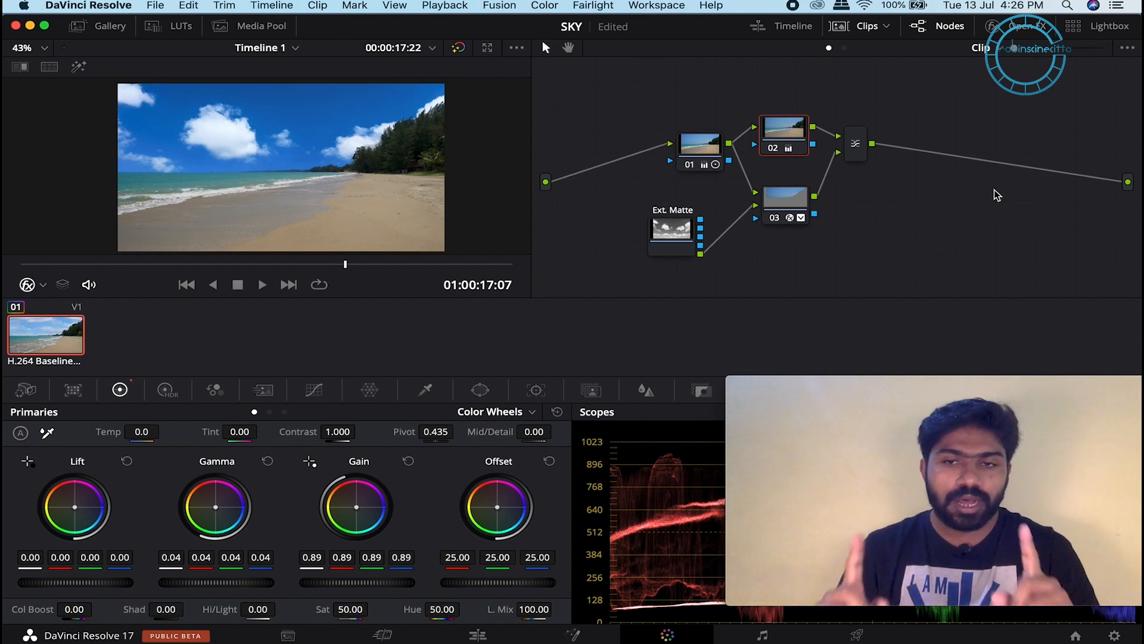
# Step: Select node 03 and show its Match Move settings in the OpenFX panel
pyautogui.click(790, 202)
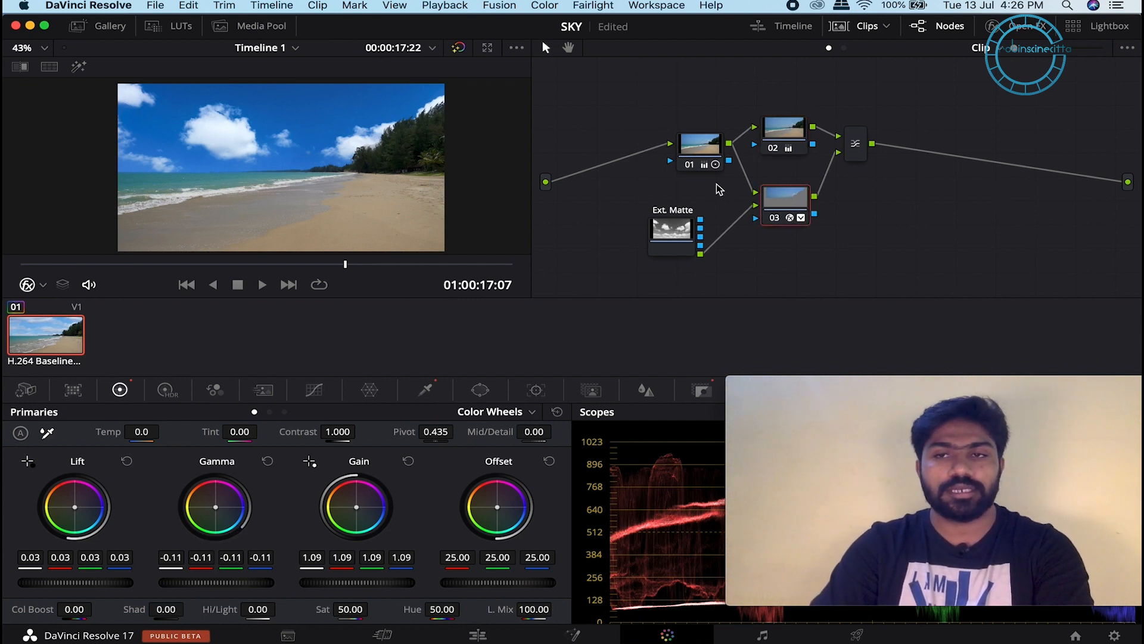
pyautogui.click(1027, 26)
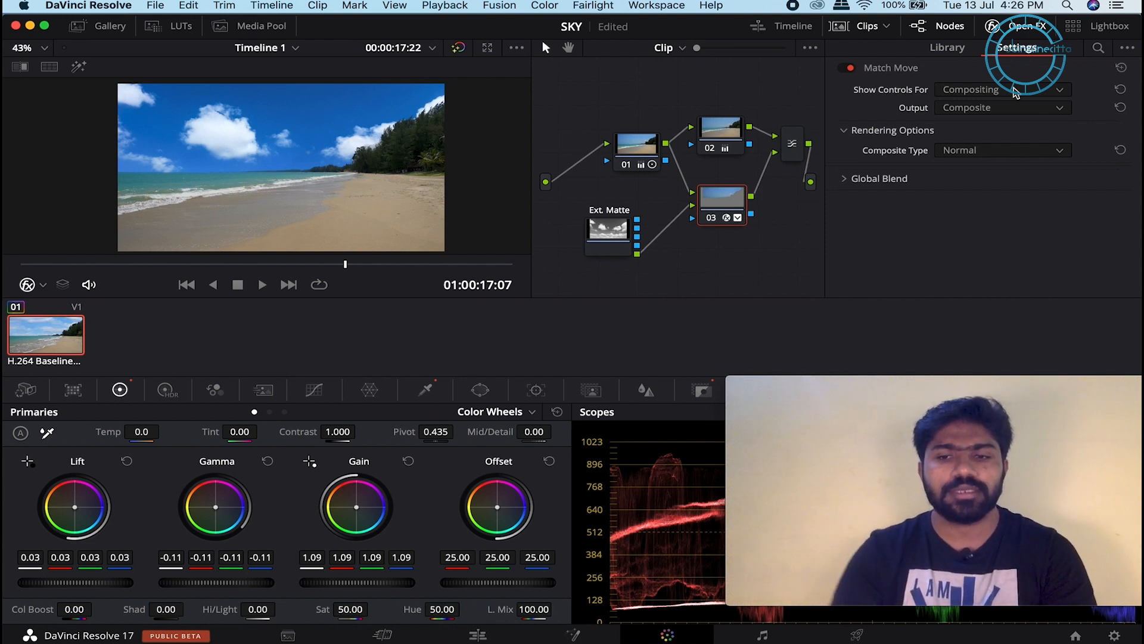
# Step: Switch Match Move's Show Controls For to Tracking
pyautogui.click(1014, 91)
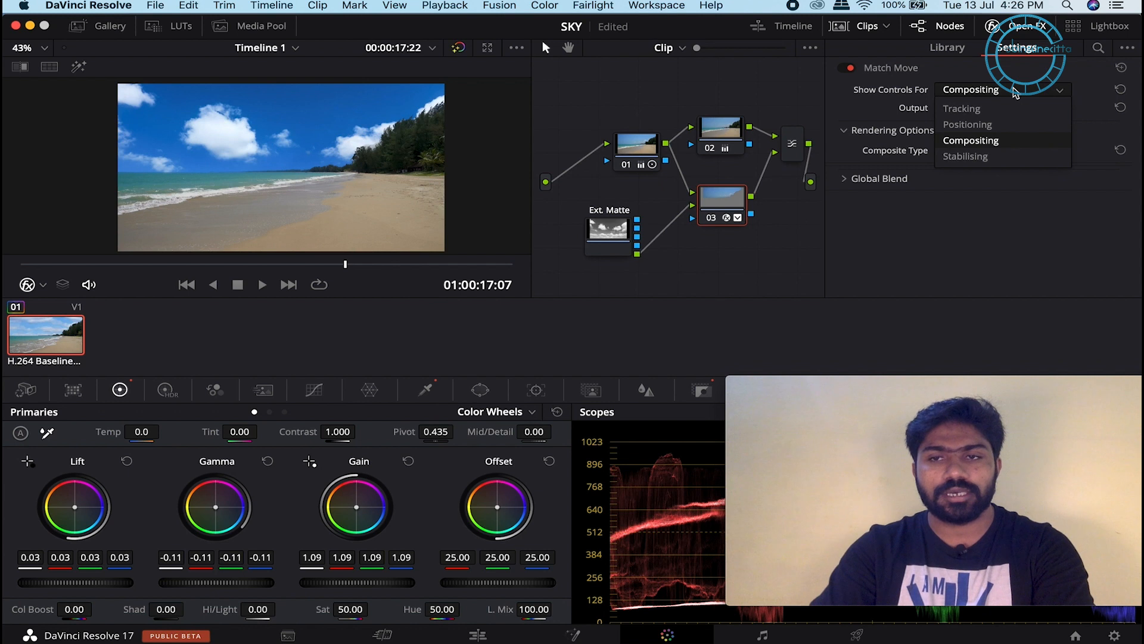
pyautogui.click(998, 109)
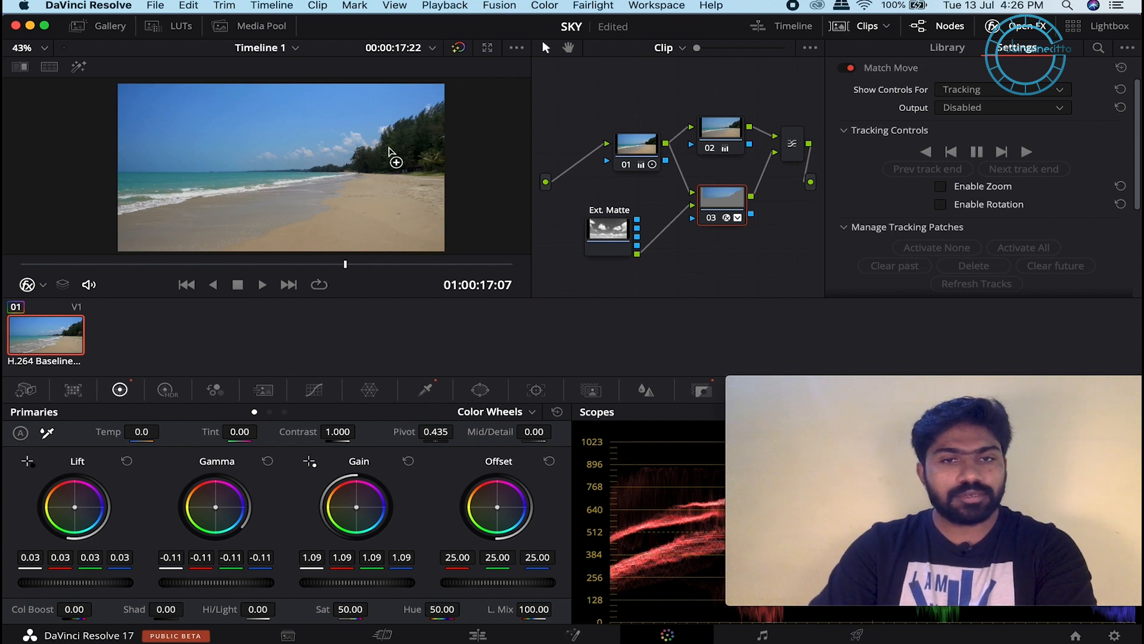
pyautogui.scroll(3, 269, 157)
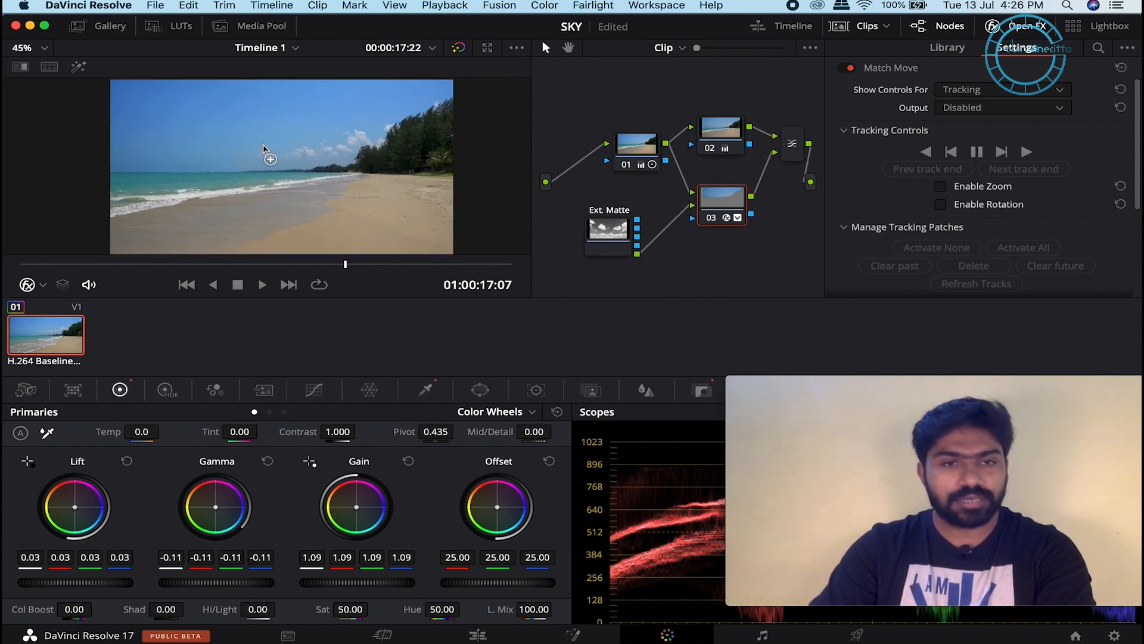
pyautogui.moveTo(310, 157); pyautogui.dragTo(269, 161)
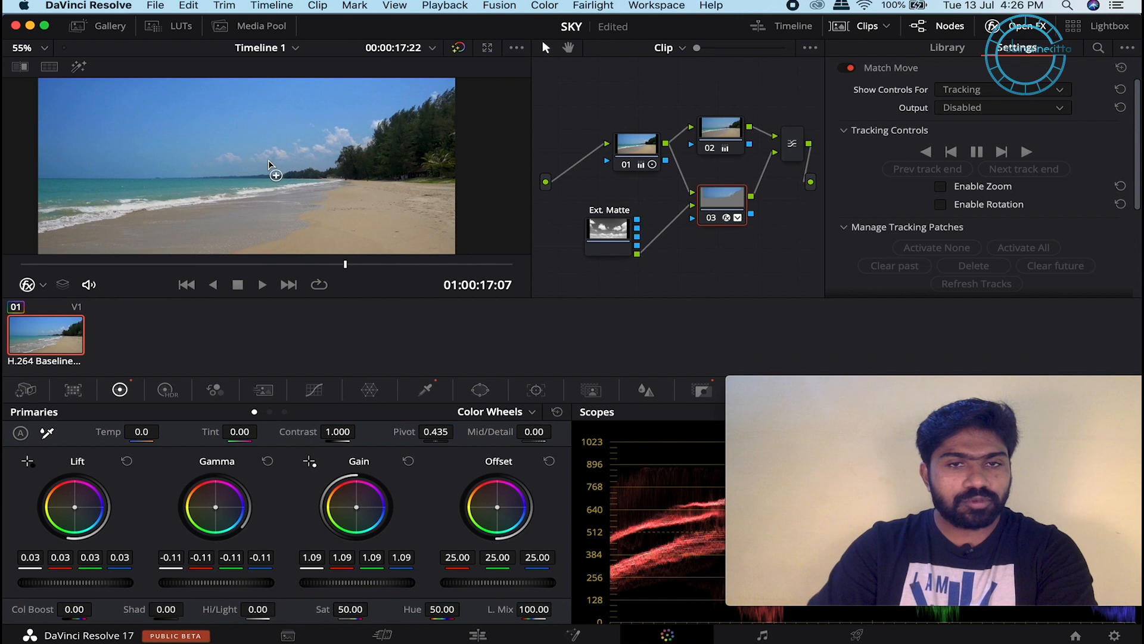
pyautogui.scroll(-1, 269, 160)
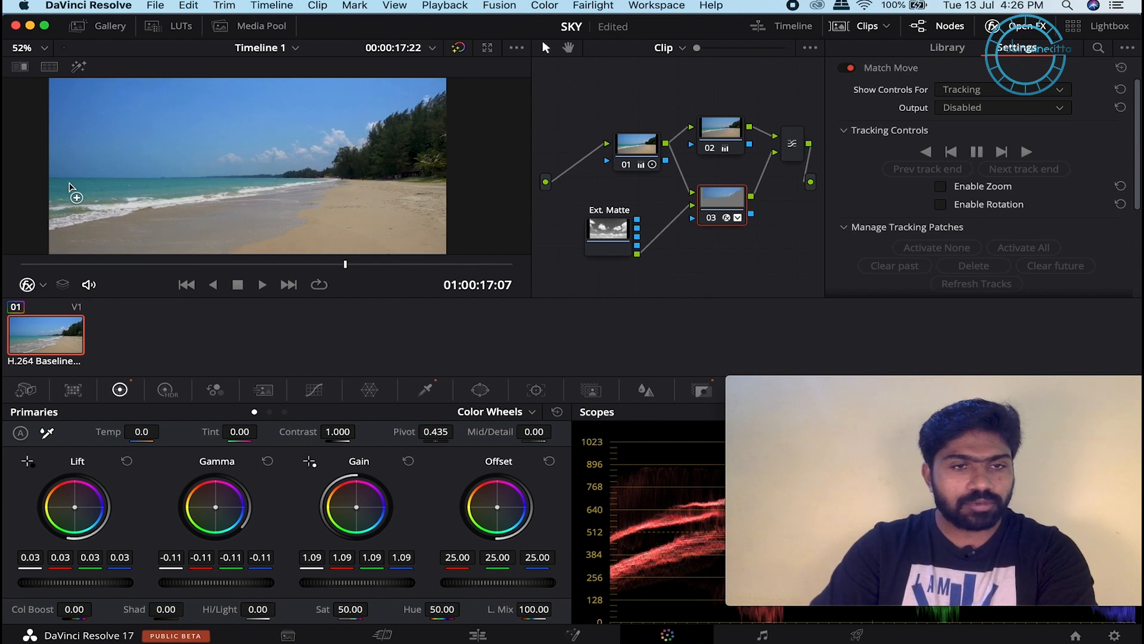
# Step: Place tracking patches on the sea, sand and treeline, then return to the first frame
pyautogui.click(76, 186)
pyautogui.moveTo(77, 186); pyautogui.dragTo(79, 185)
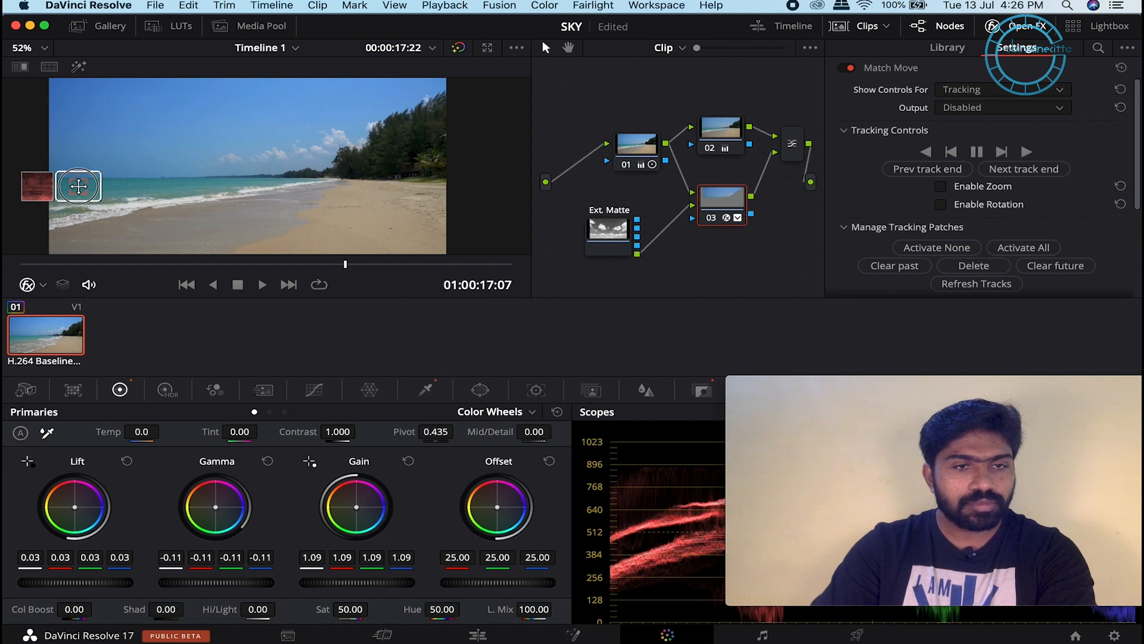
pyautogui.moveTo(78, 186)
pyautogui.mouseDown()
pyautogui.moveTo(63, 187)
pyautogui.moveTo(77, 186)
pyautogui.mouseUp()
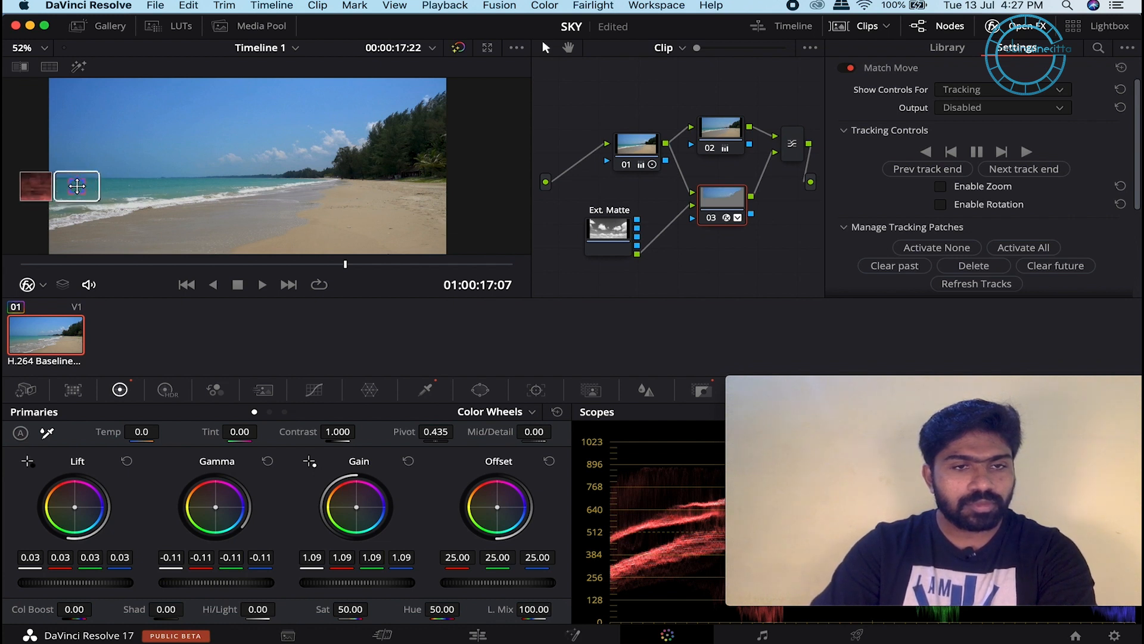
pyautogui.click(367, 214)
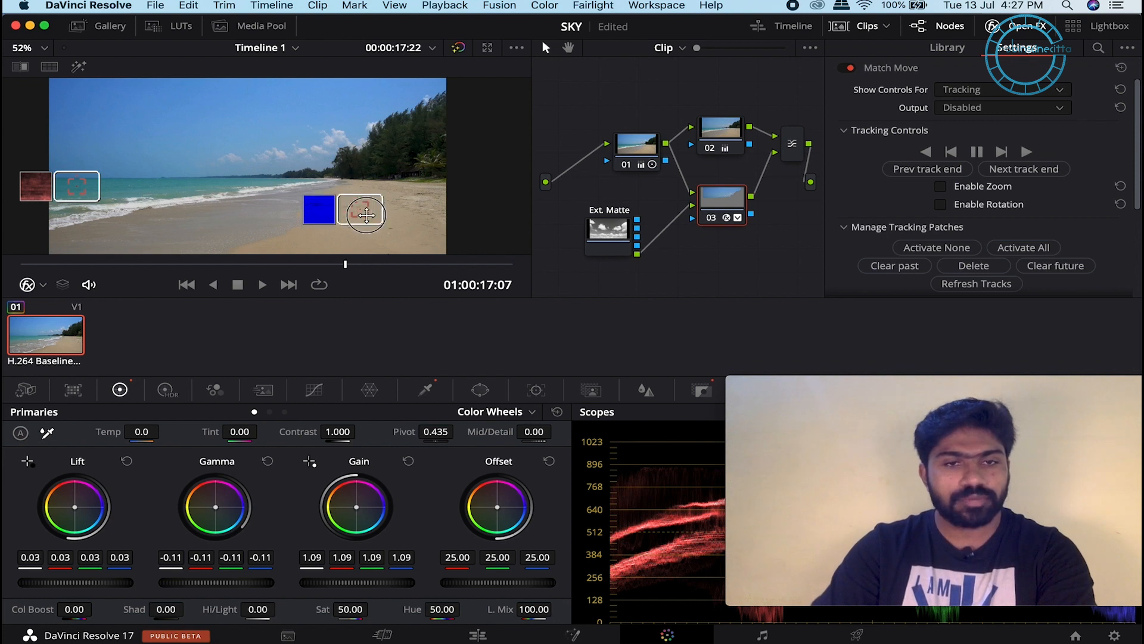
pyautogui.click(419, 137)
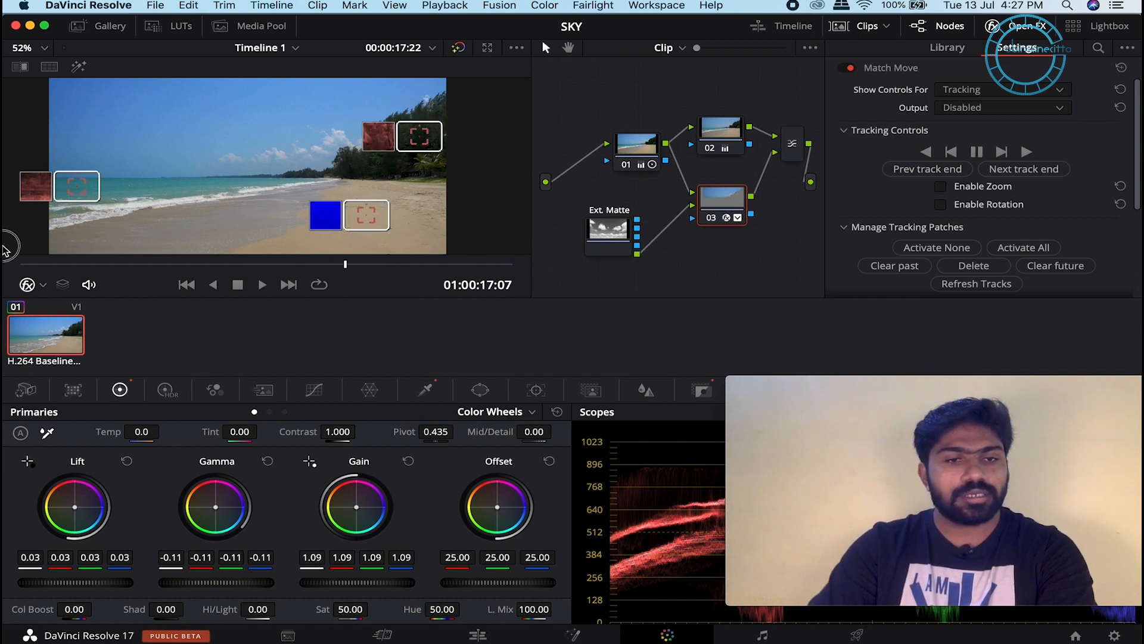
pyautogui.click(131, 266)
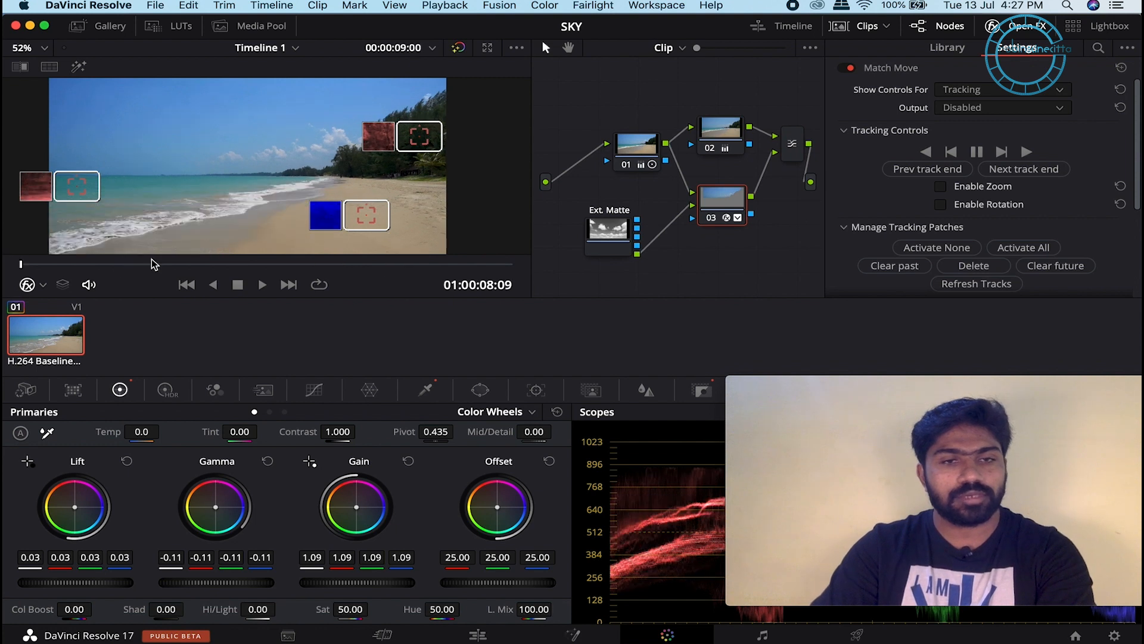
# Step: Track the Match Move patches forward to the beach clip's final frame
pyautogui.click(1026, 154)
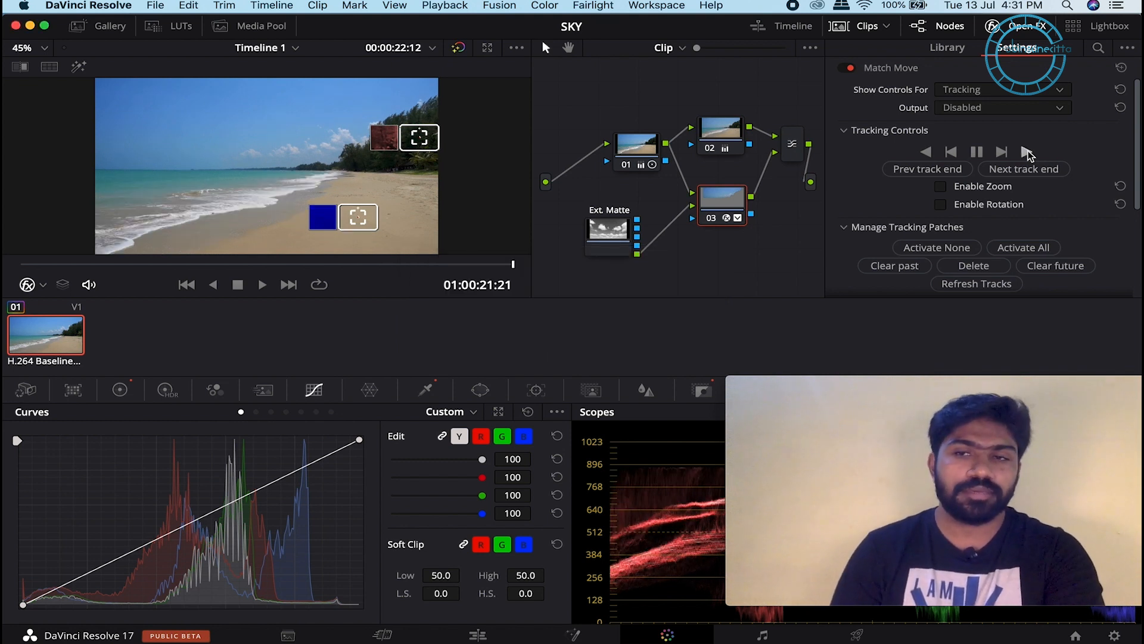
# Step: Show the composited result and play the beach clip from the start with its tracked cloudy sky
pyautogui.click(1007, 90)
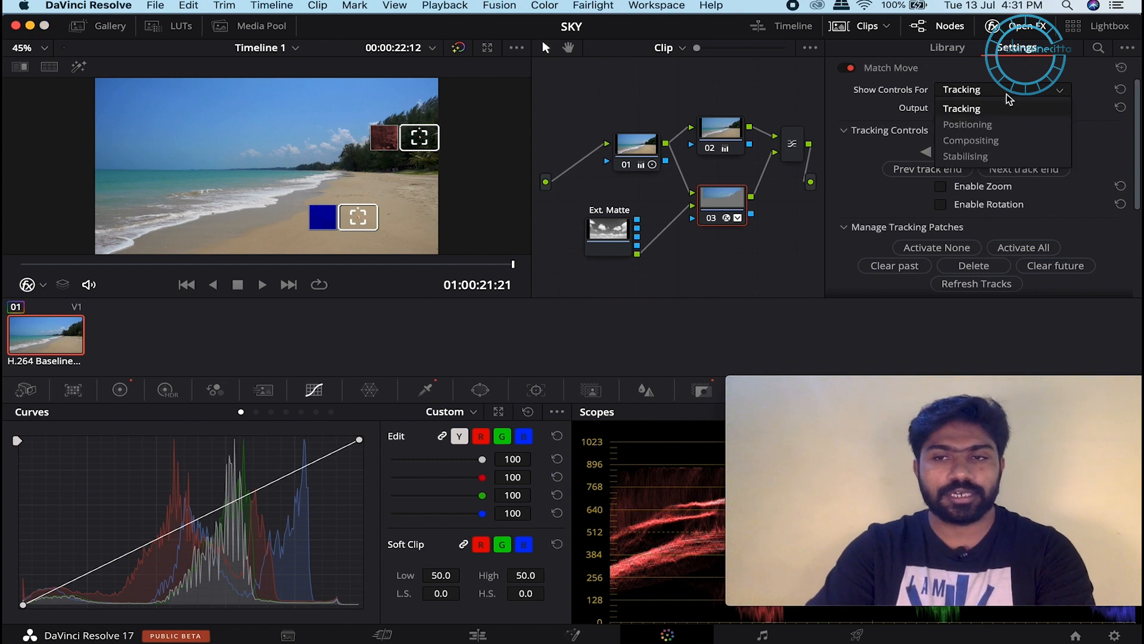
pyautogui.click(978, 140)
pyautogui.moveTo(89, 263); pyautogui.dragTo(7, 264)
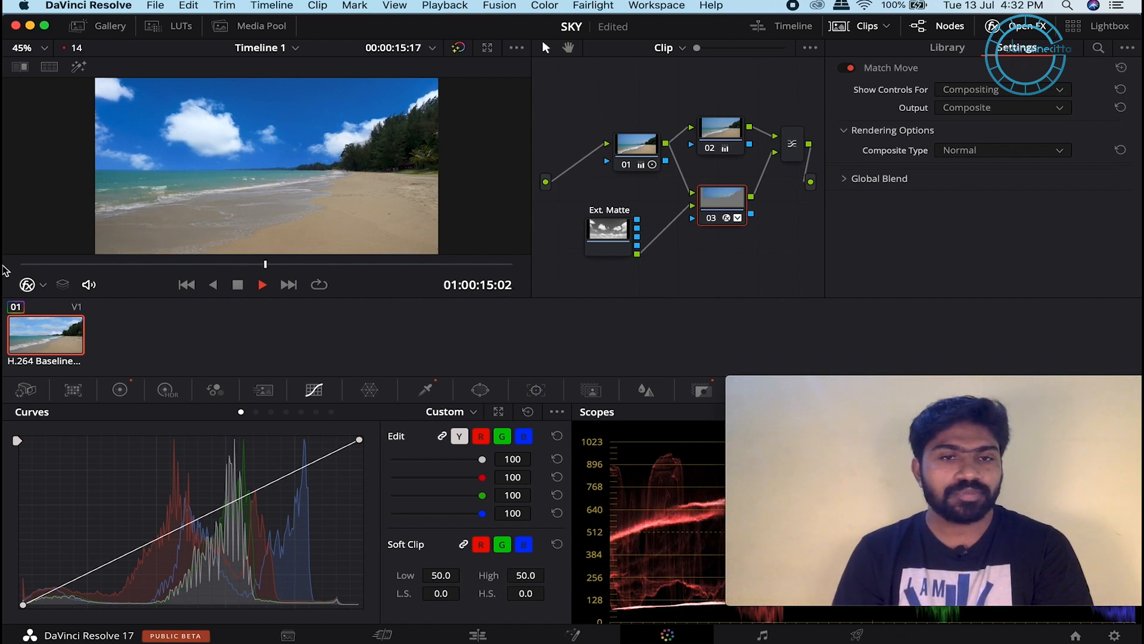
pyautogui.press('space')
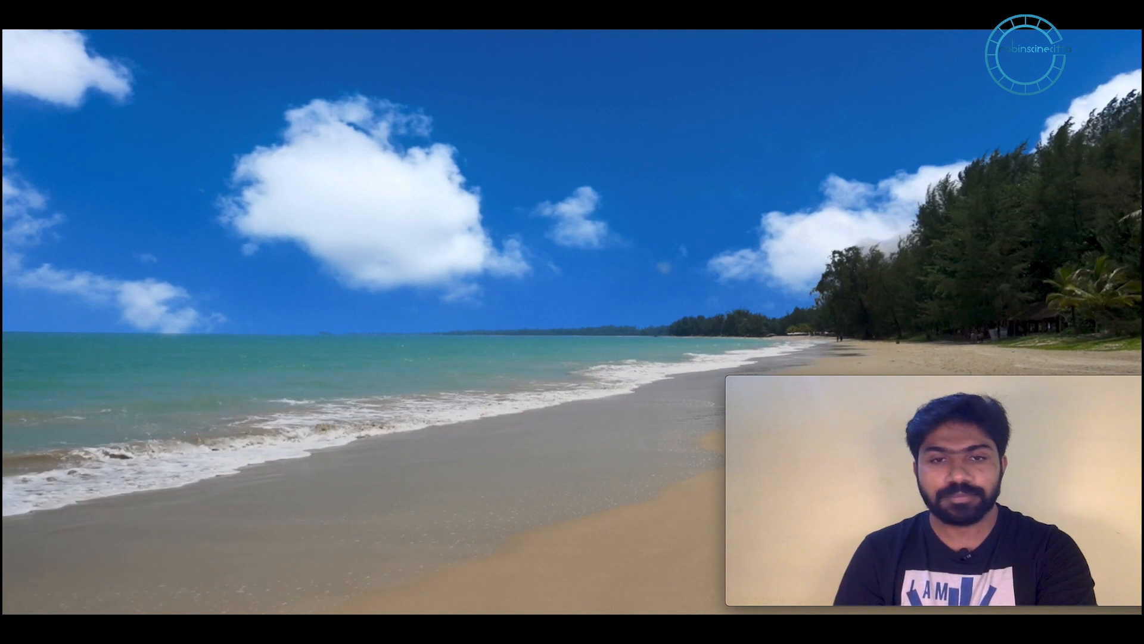
# Step: Exit full screen, then replay the clip from about 14 seconds and stop it
pyautogui.press('Escape')
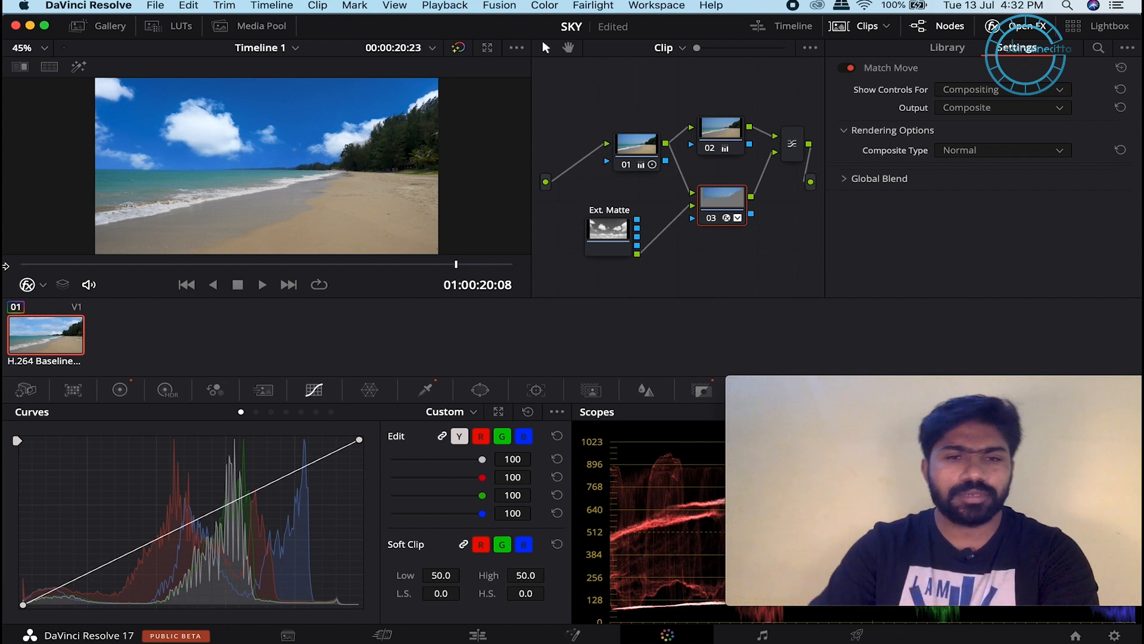
pyautogui.click(243, 264)
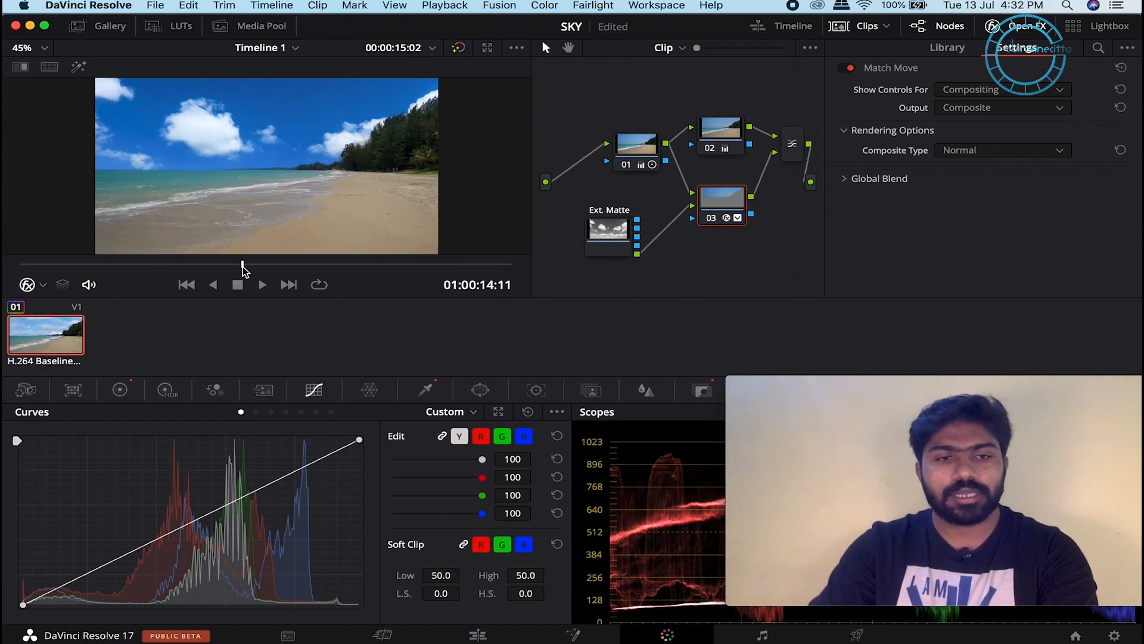
pyautogui.press('space')
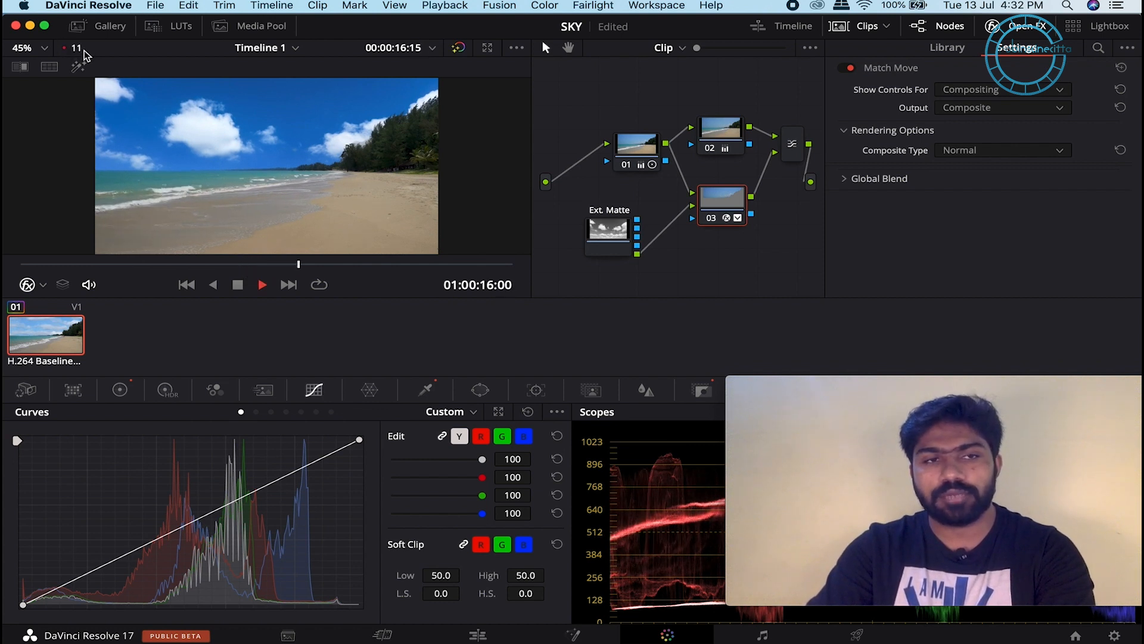
pyautogui.press('space')
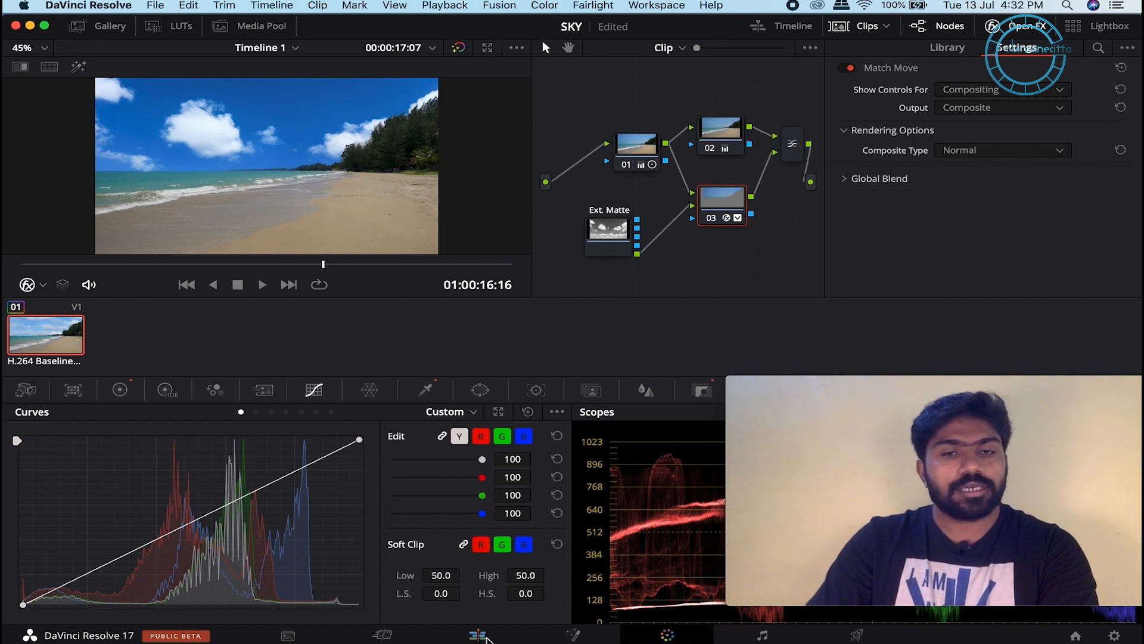
# Step: Render the beach clip in place as ProRes 422 into the project's working folder
pyautogui.click(478, 635)
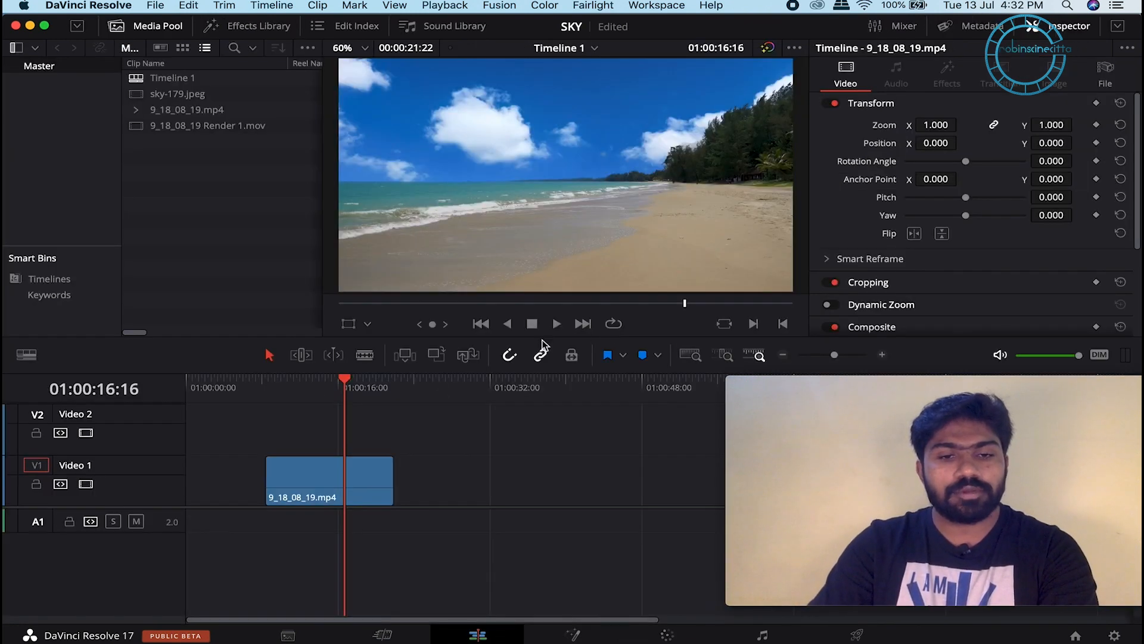
pyautogui.rightClick(348, 477)
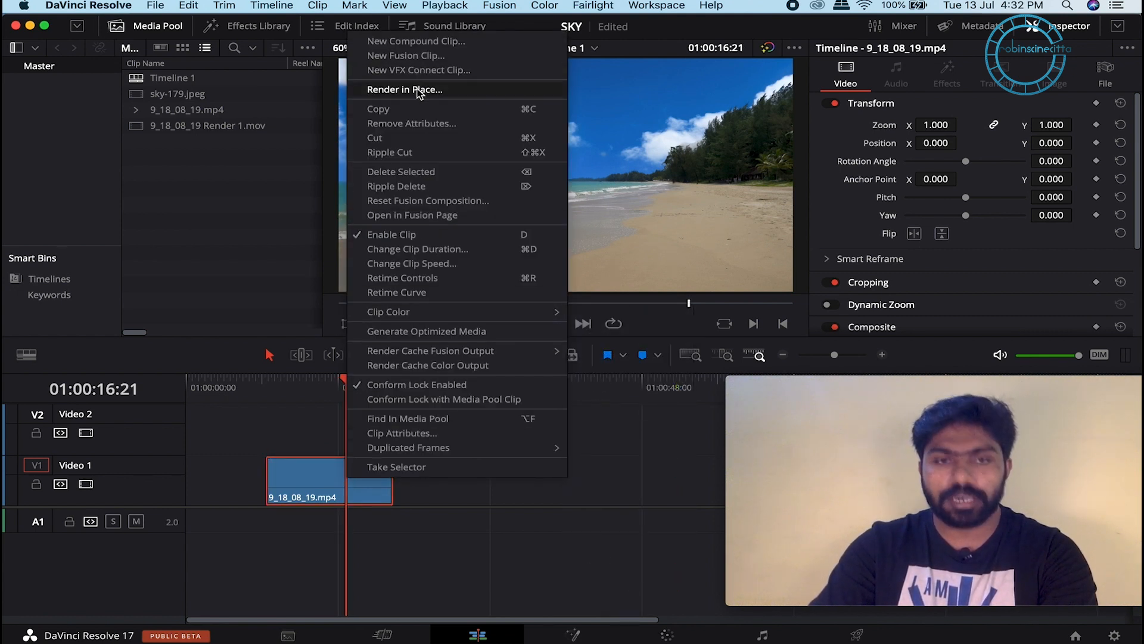
pyautogui.click(417, 90)
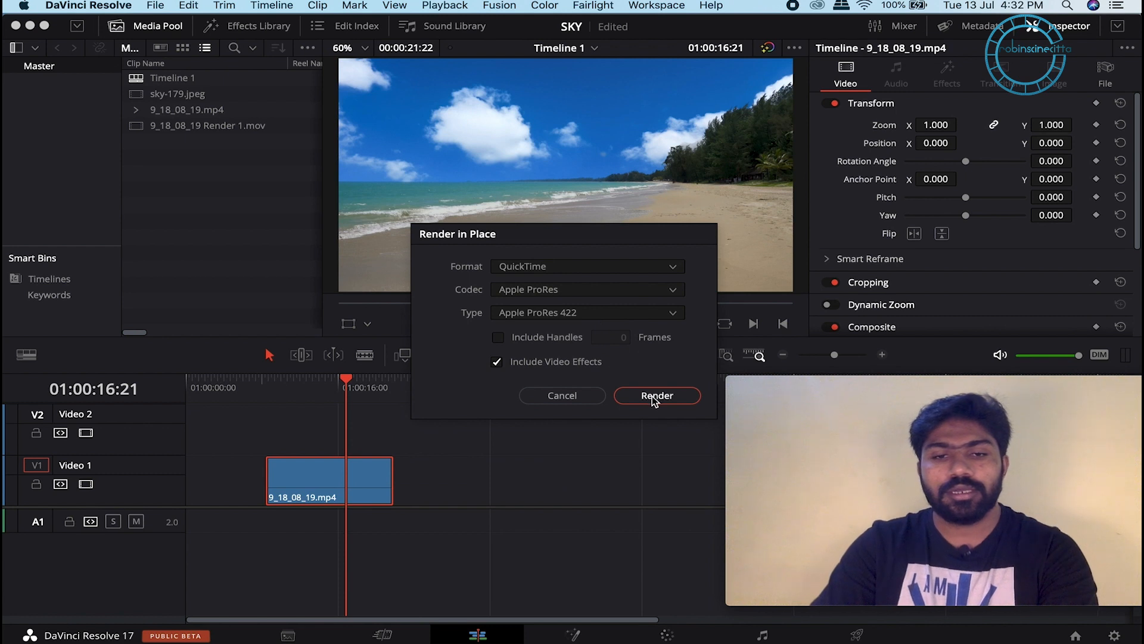
pyautogui.click(652, 396)
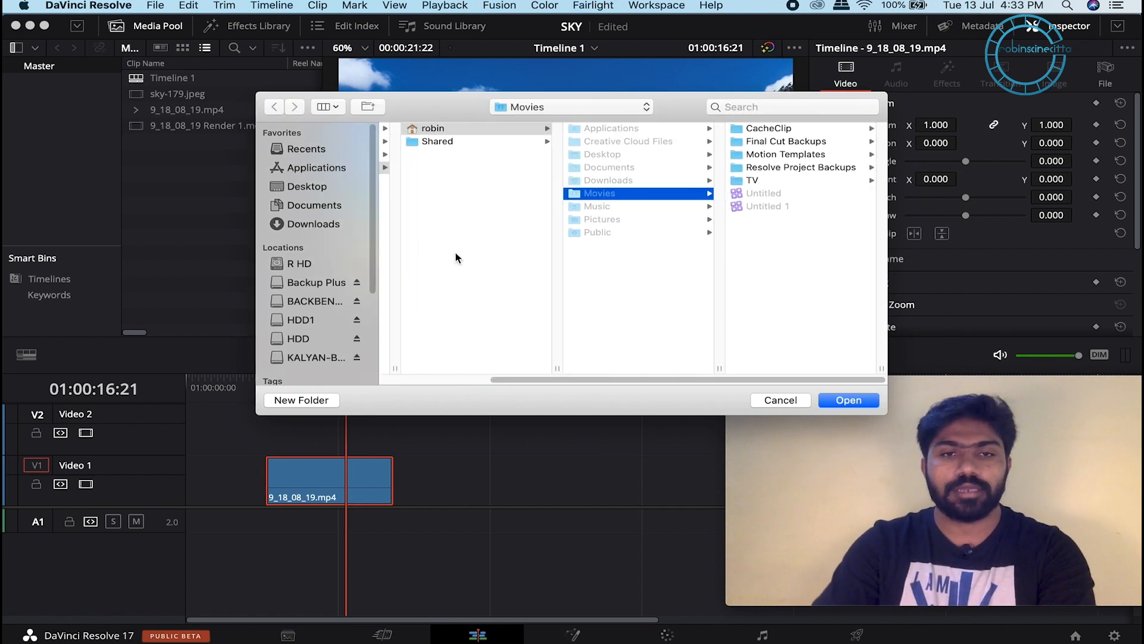
pyautogui.click(539, 108)
pyautogui.click(543, 204)
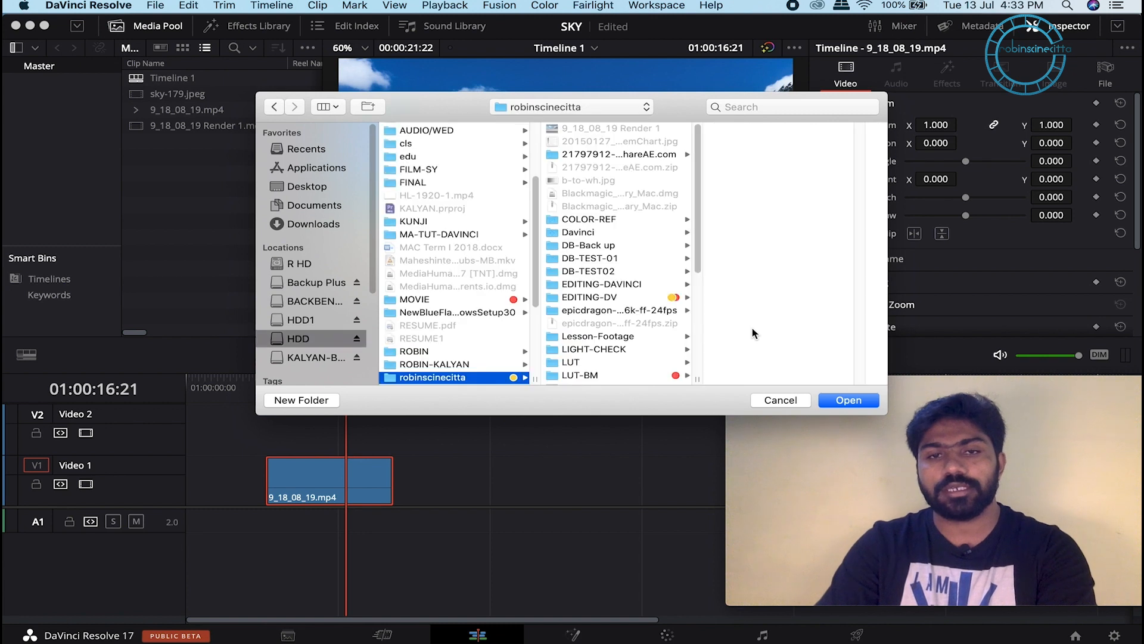
pyautogui.click(856, 401)
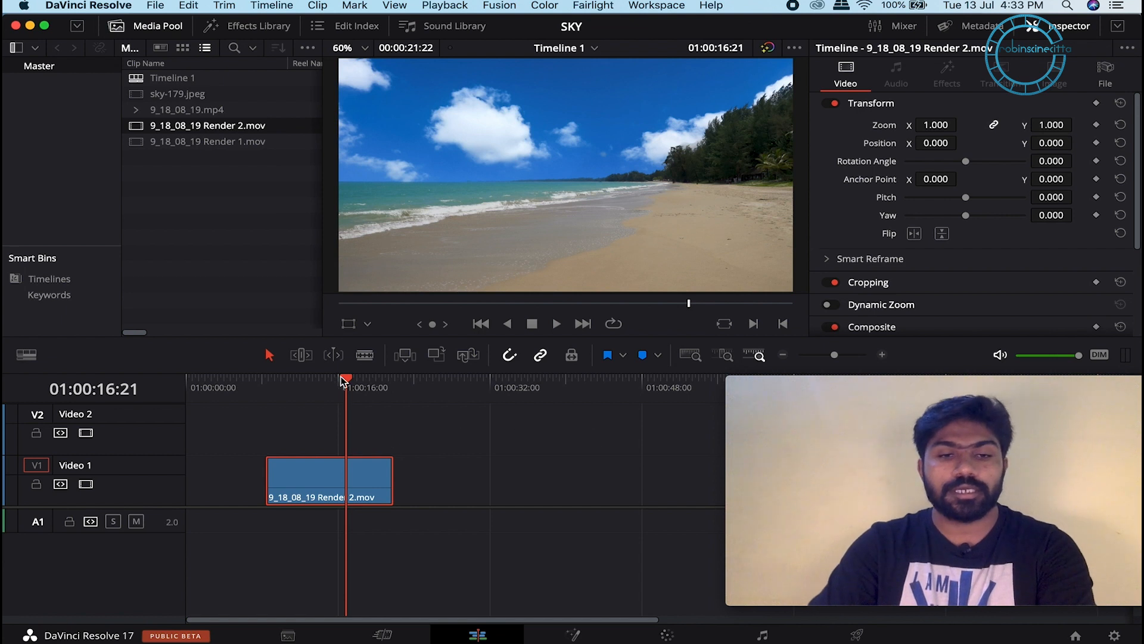
# Step: Watch Render 2 full screen from near the start, then check its single node on the Color page
pyautogui.click(293, 383)
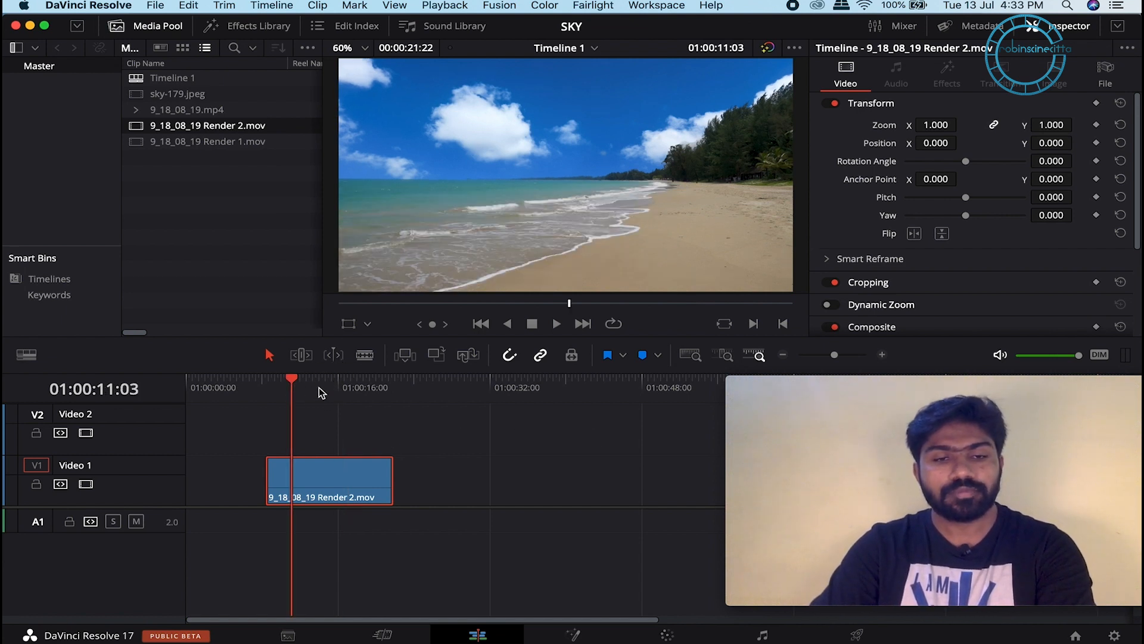
pyautogui.moveTo(293, 383); pyautogui.dragTo(267, 384)
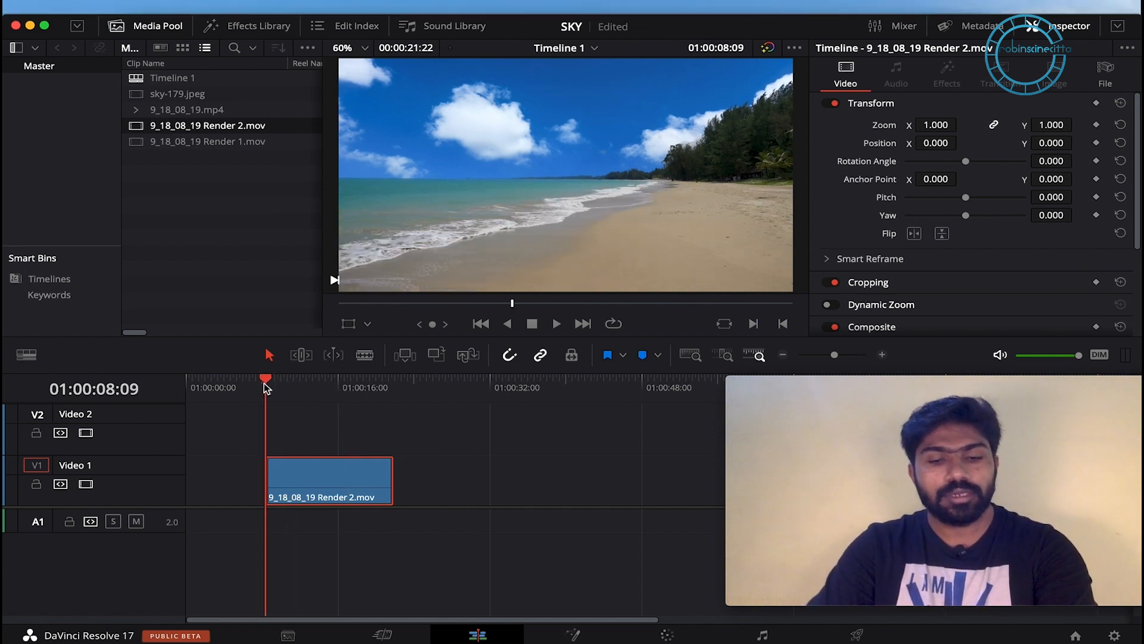
pyautogui.press('super+f')
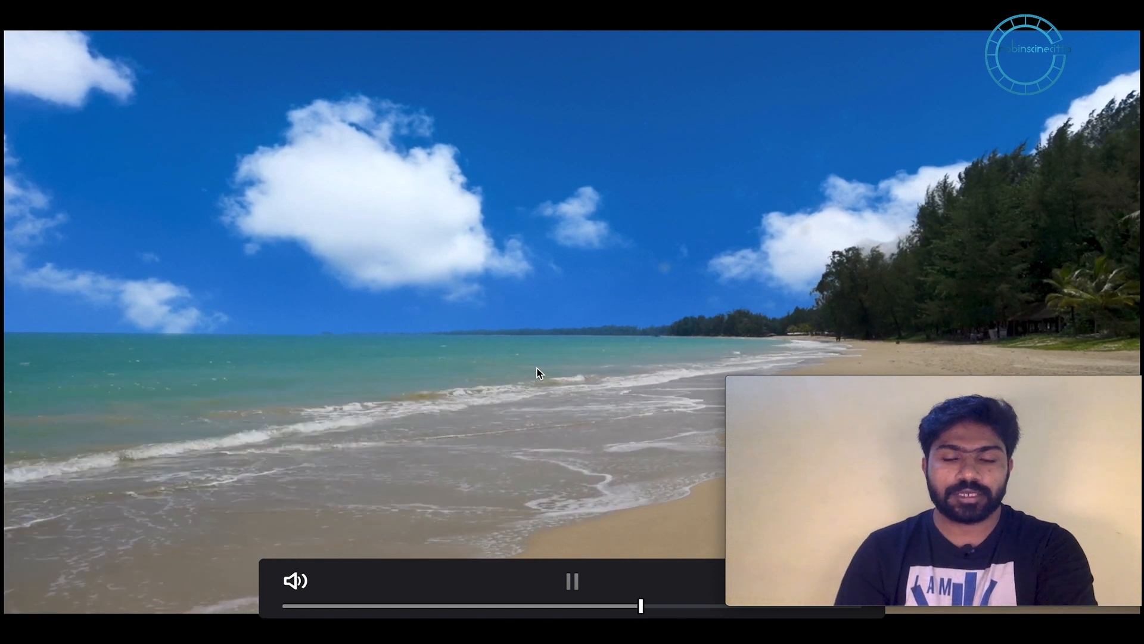
pyautogui.press('Escape')
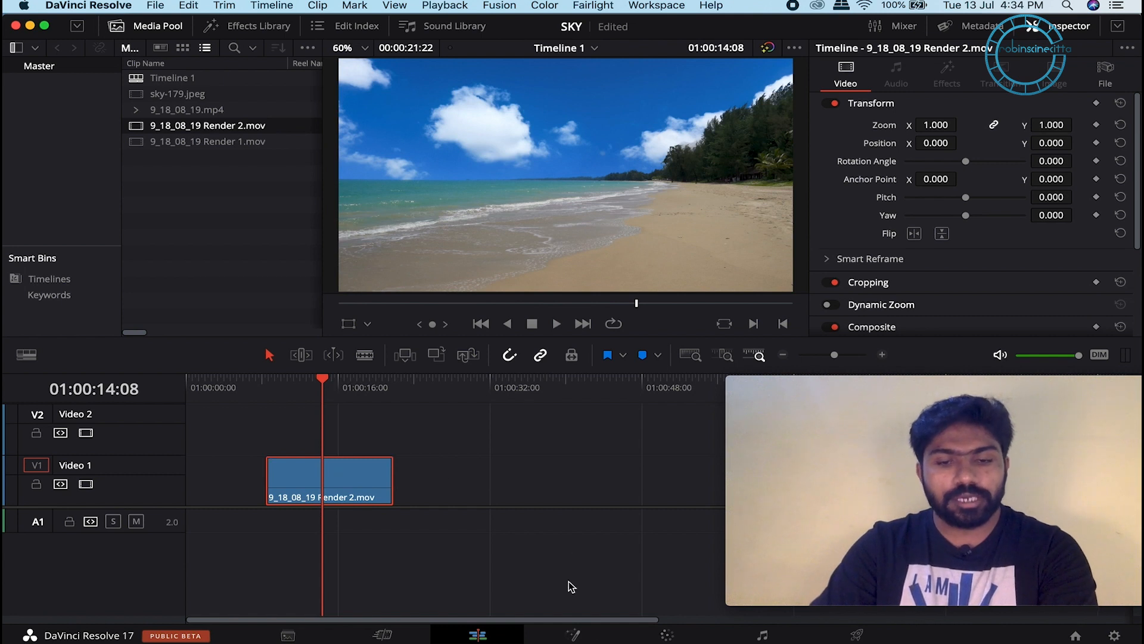
pyautogui.click(667, 635)
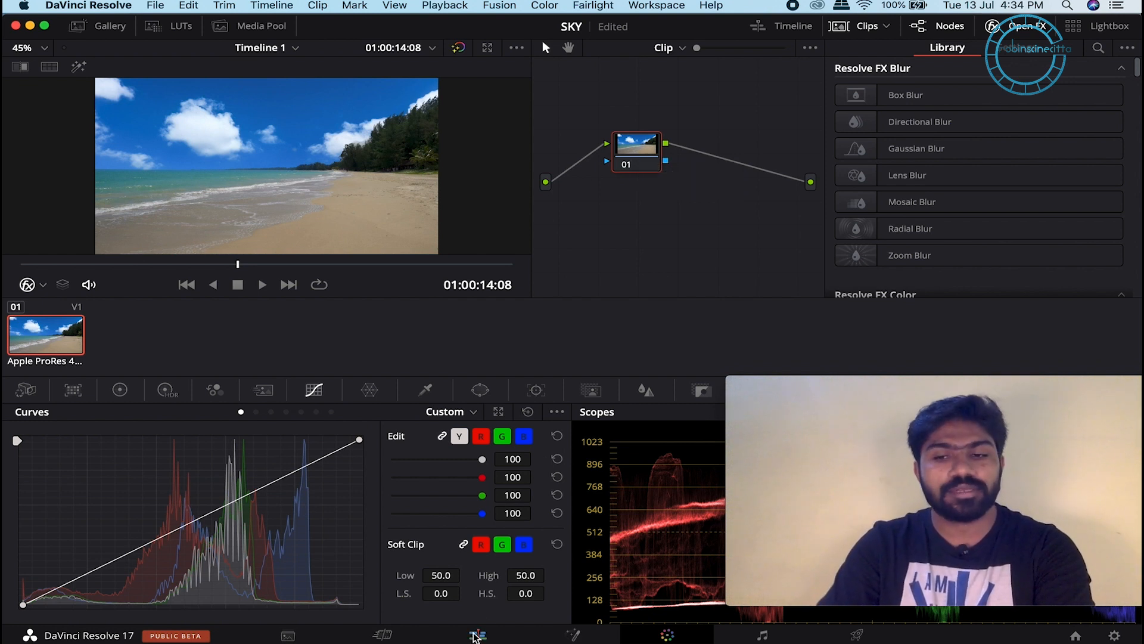
# Step: Decompose the rendered clip back to 9_18_08_19.mp4 and return to its node tree
pyautogui.click(477, 635)
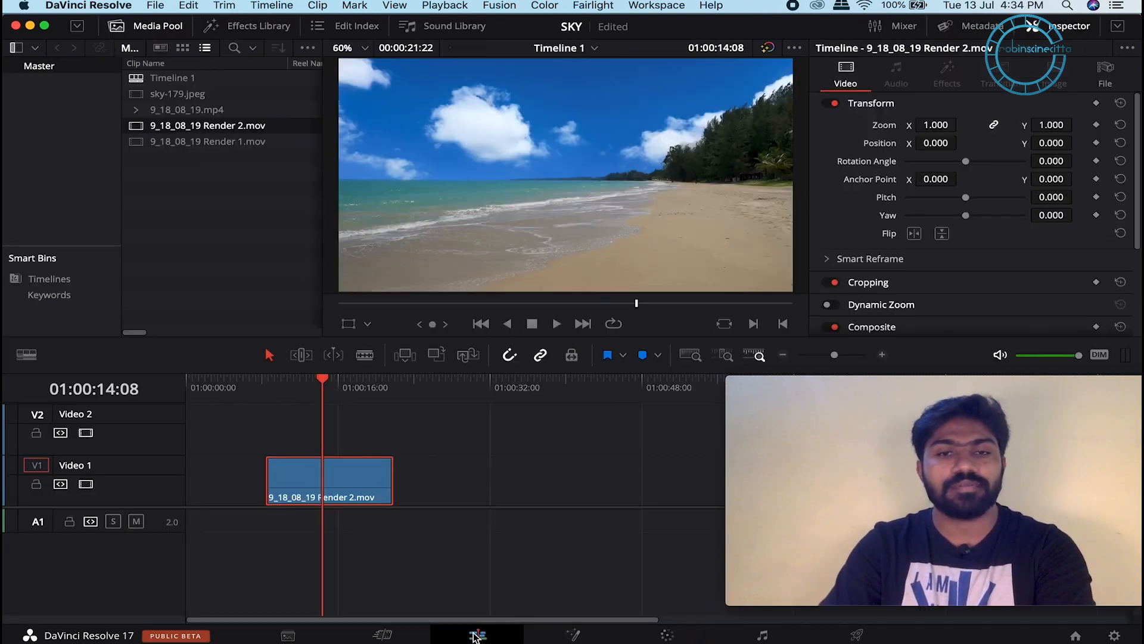
pyautogui.rightClick(353, 471)
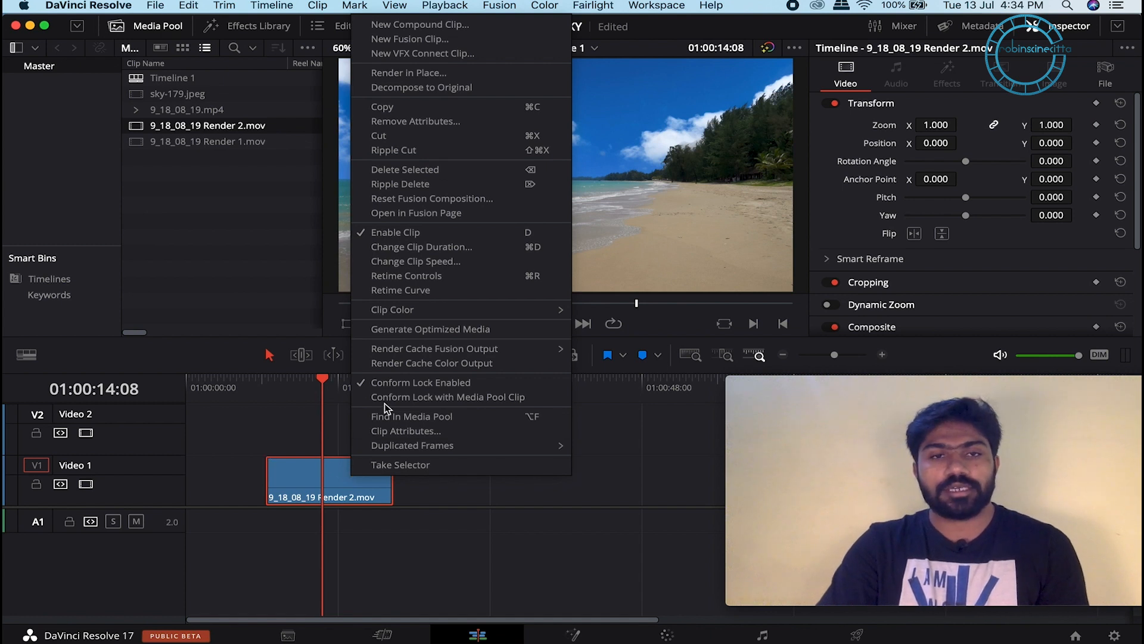
pyautogui.click(418, 91)
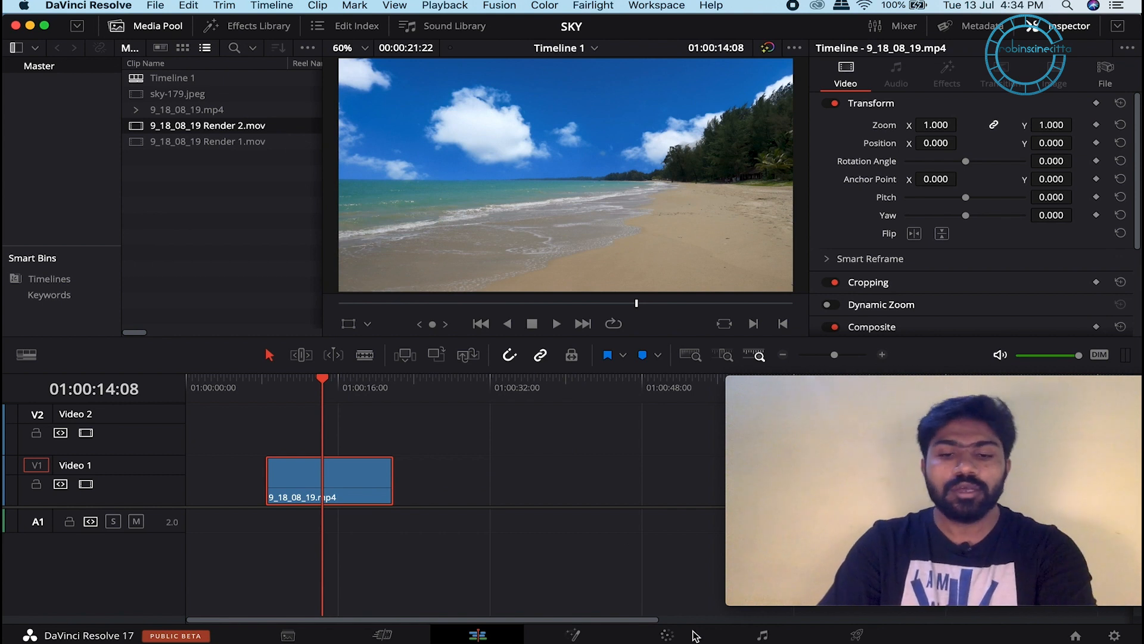
pyautogui.click(694, 637)
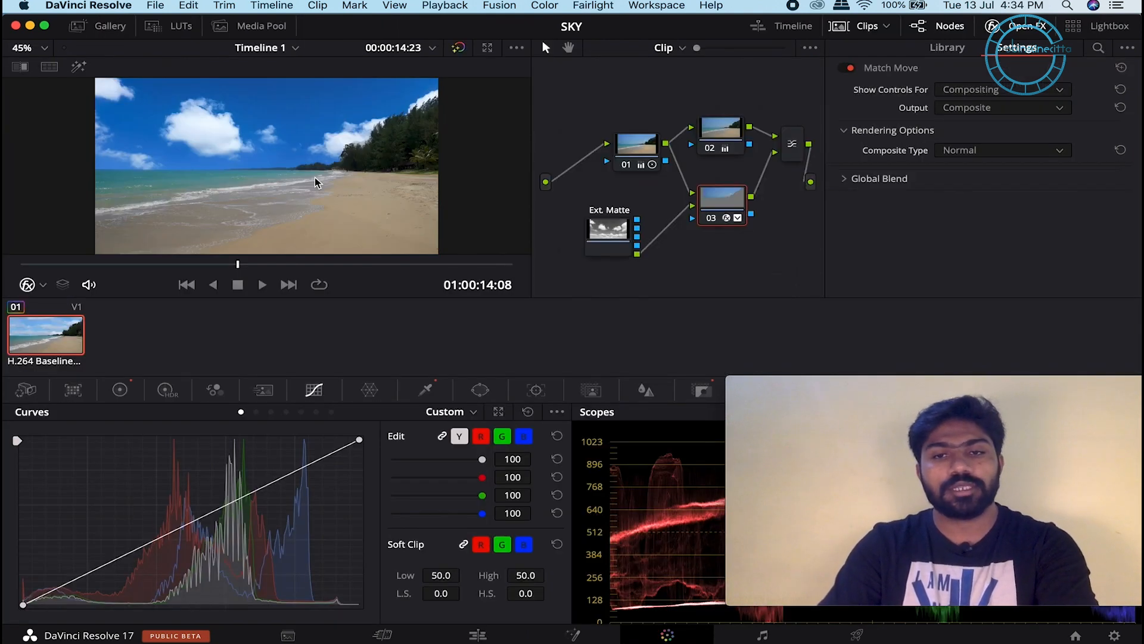
# Step: Raise sky node 03's key output gain to 0.794
pyautogui.click(721, 131)
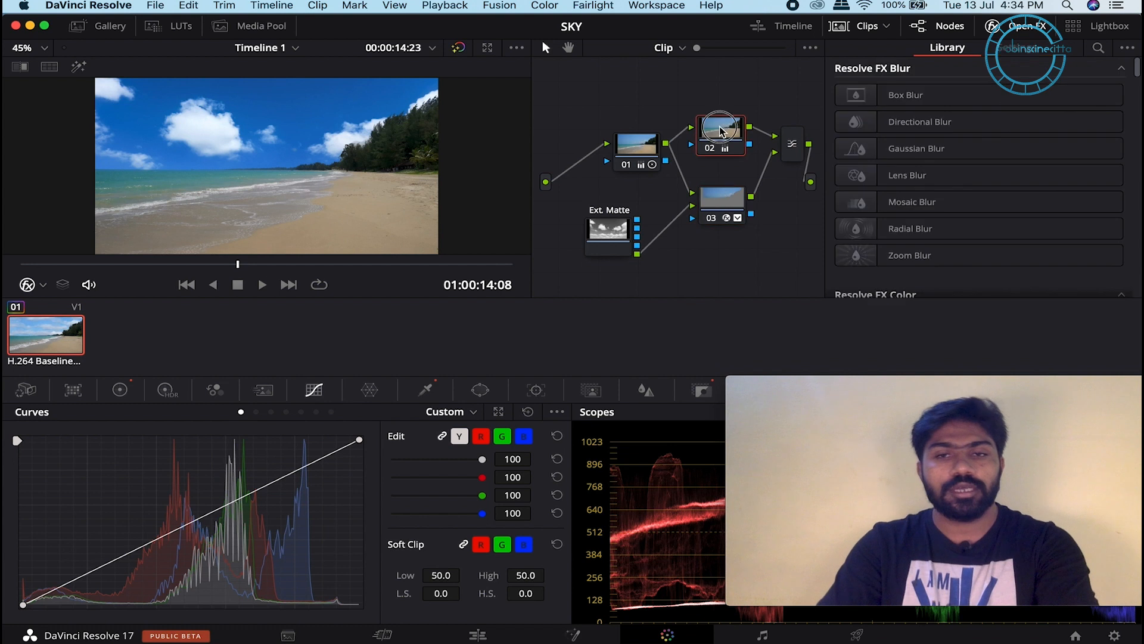
pyautogui.click(717, 205)
pyautogui.click(702, 390)
pyautogui.moveTo(392, 526); pyautogui.dragTo(398, 523)
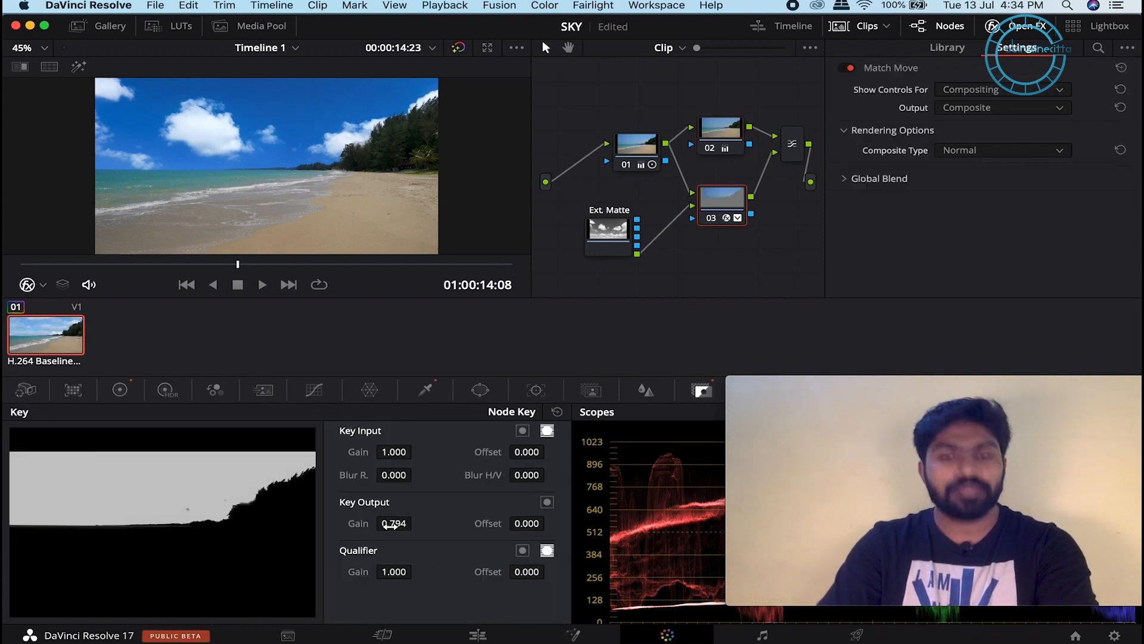
# Step: Lift node 02's gamma to 0.06
pyautogui.click(742, 122)
pyautogui.click(119, 390)
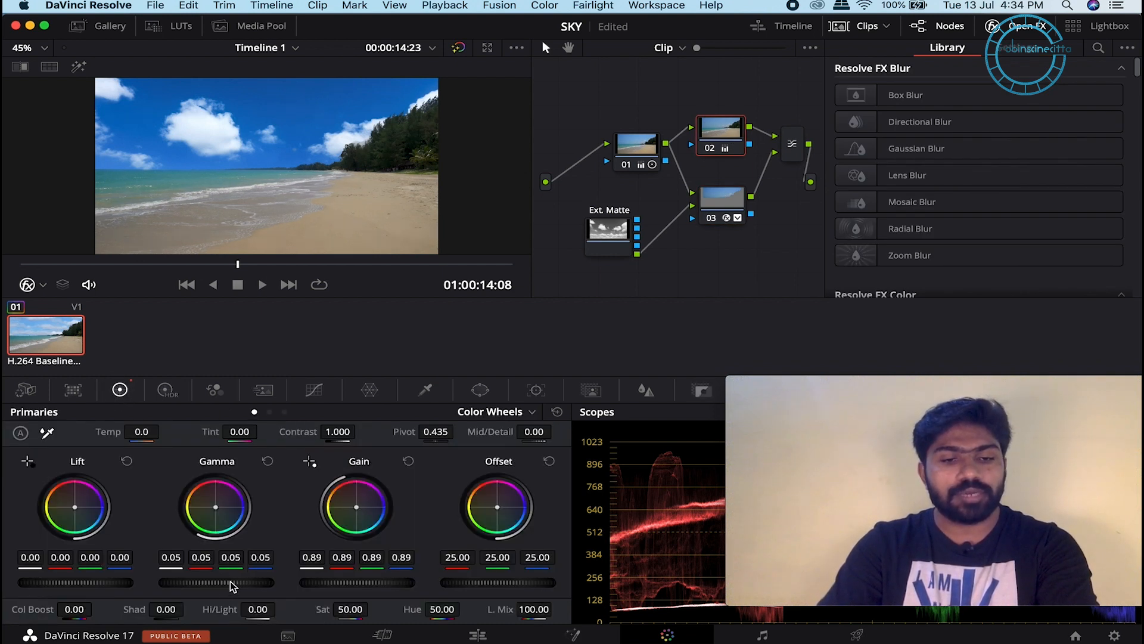
pyautogui.moveTo(231, 586); pyautogui.dragTo(234, 584)
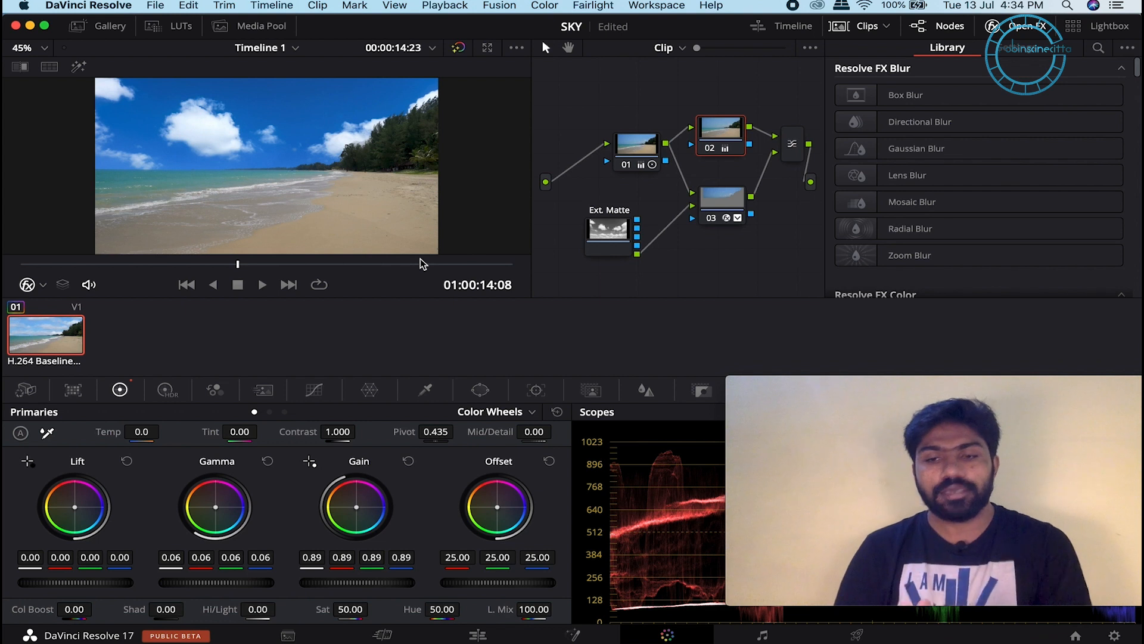